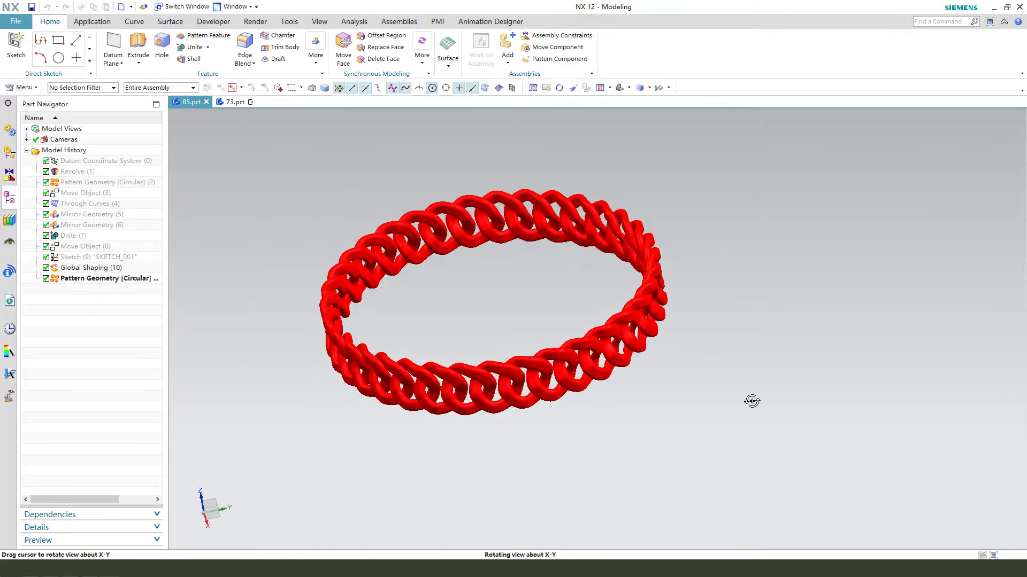
# Step: View the finished chain ring from several angles and switch to the 73.prt part
pyautogui.moveTo(720, 386); pyautogui.dragTo(710, 408, button='middle')
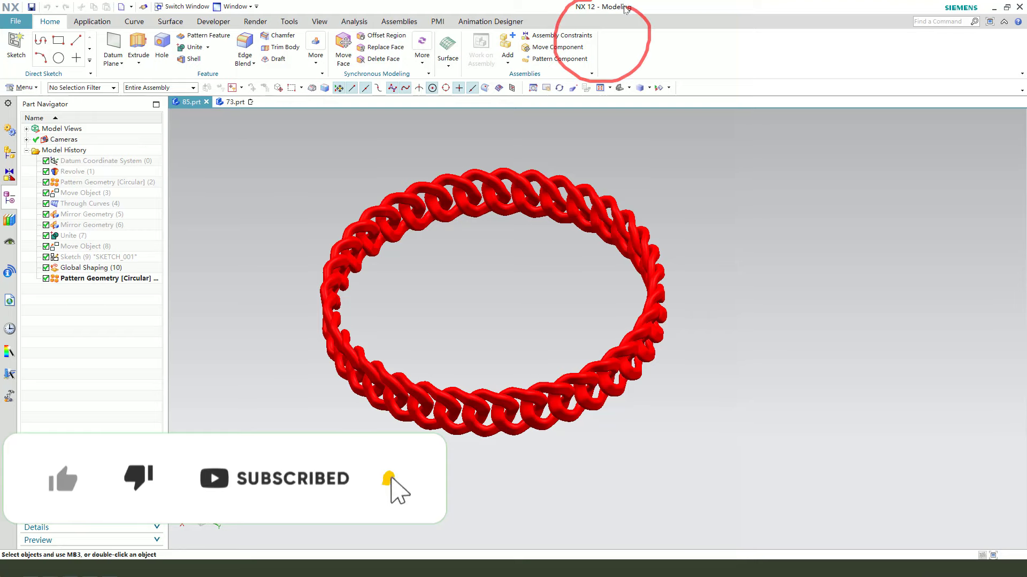
pyautogui.moveTo(648, 365); pyautogui.dragTo(562, 366, button='middle')
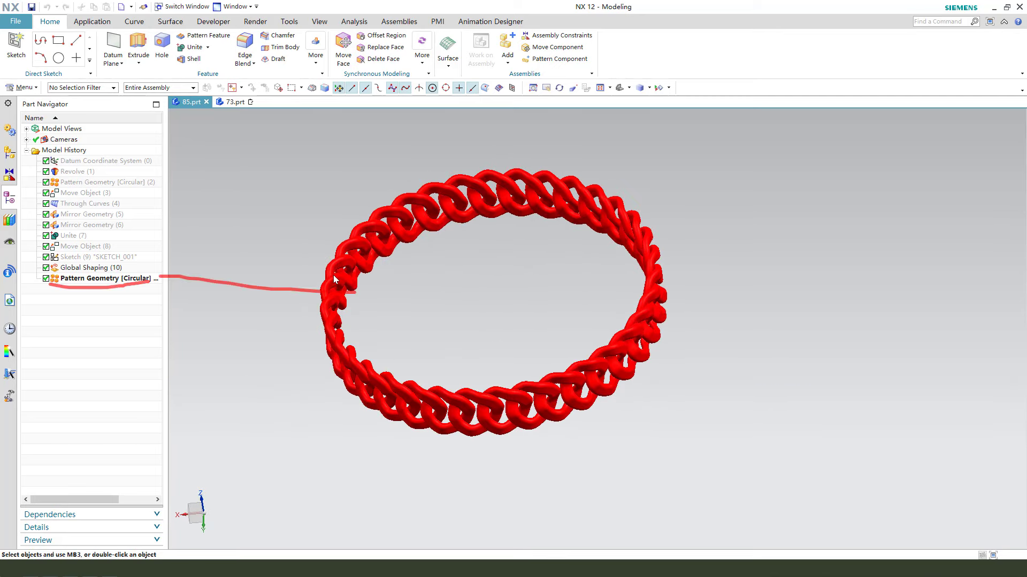
pyautogui.moveTo(433, 291); pyautogui.dragTo(429, 303, button='middle')
pyautogui.click(236, 102)
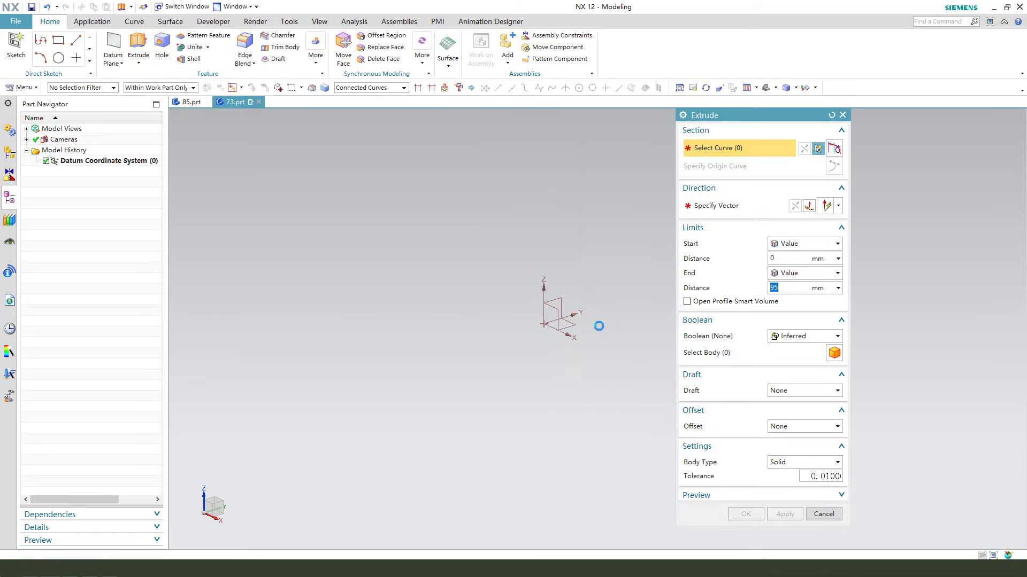
# Step: Start the extrude's section sketch on the XY plane and draw a rectangle about 20 by 11 mm to the left of the origin
pyautogui.click(575, 324)
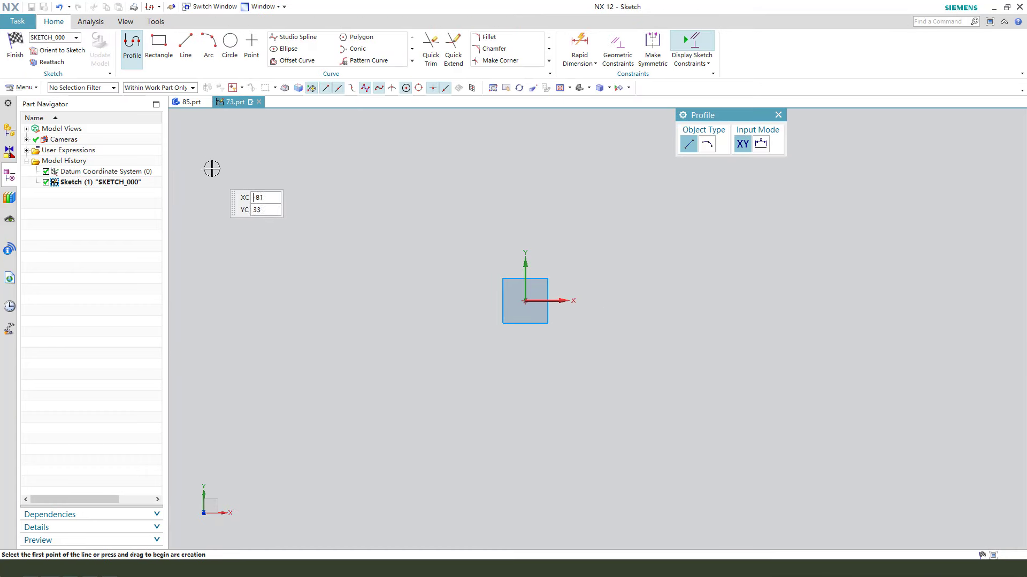
pyautogui.click(155, 43)
pyautogui.click(399, 285)
pyautogui.click(475, 327)
pyautogui.press('Escape')
# Step: Align the midpoint of the rectangle's right edge with the horizontal sketch axis and move the dimensions clear of the geometry
pyautogui.scroll(1, 492, 323)
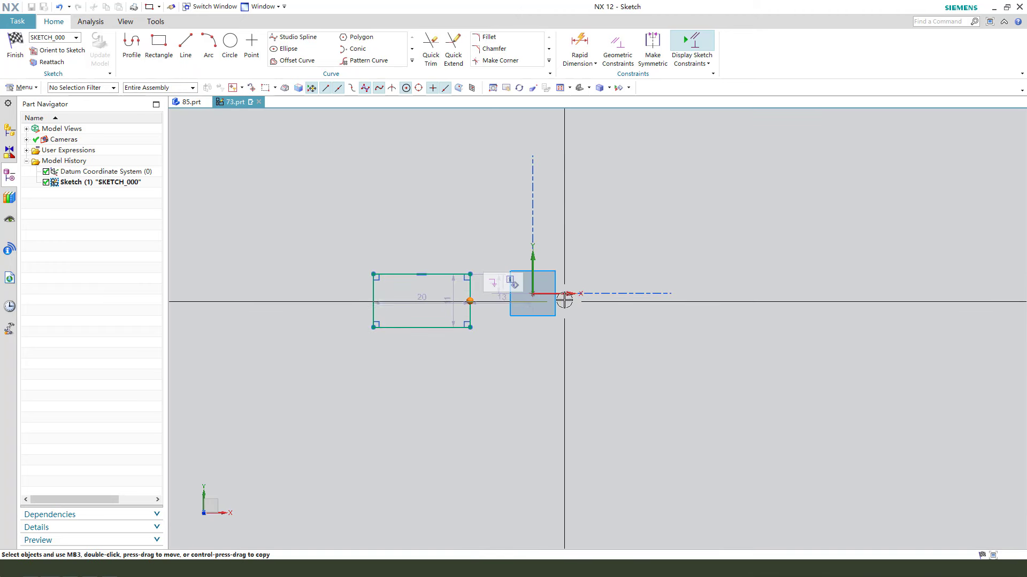
pyautogui.click(566, 294)
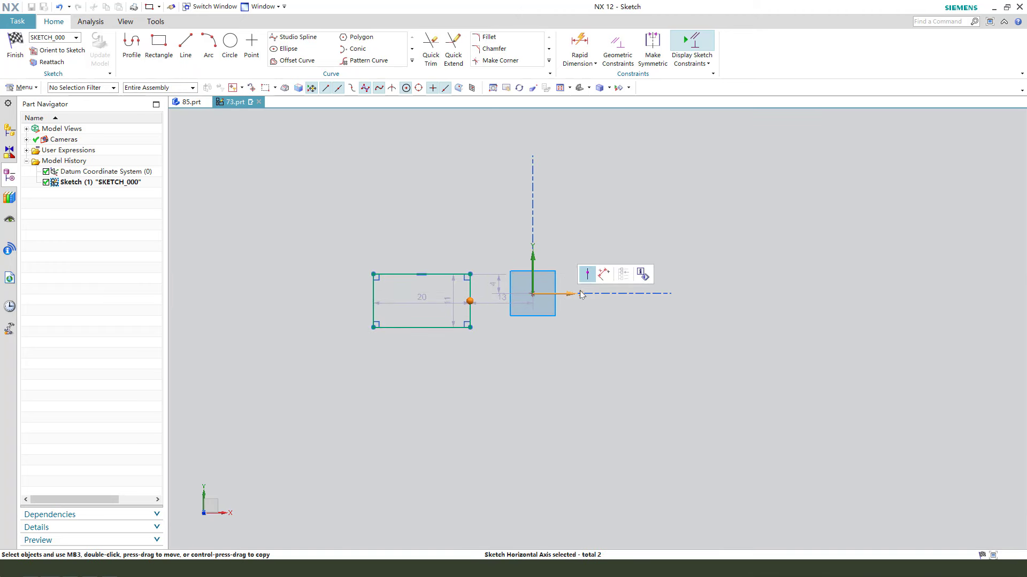
pyautogui.scroll(1, 449, 309)
pyautogui.moveTo(412, 285); pyautogui.dragTo(413, 217)
pyautogui.moveTo(449, 288); pyautogui.dragTo(503, 292)
# Step: Draw a 180-degree arc of 5.5 mm radius outside the rectangle's left edge, centred on that edge's midpoint
pyautogui.click(209, 43)
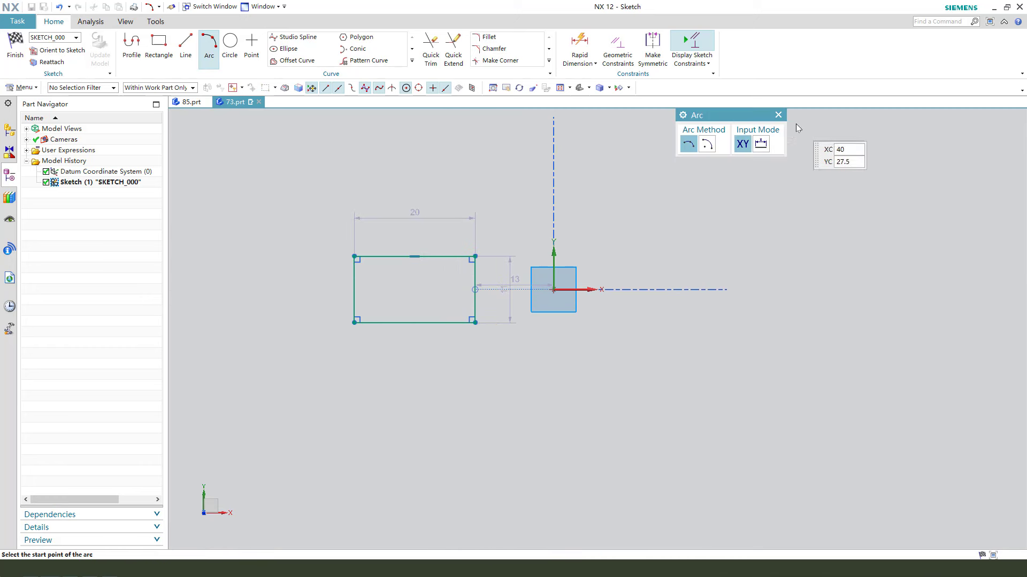
pyautogui.click(707, 145)
pyautogui.click(354, 289)
pyautogui.click(354, 256)
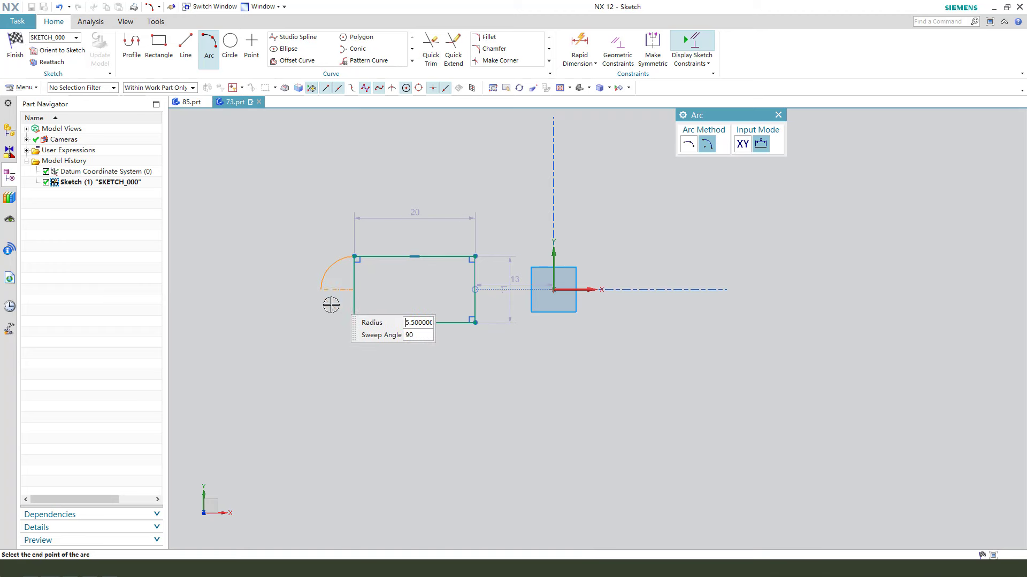
pyautogui.click(354, 322)
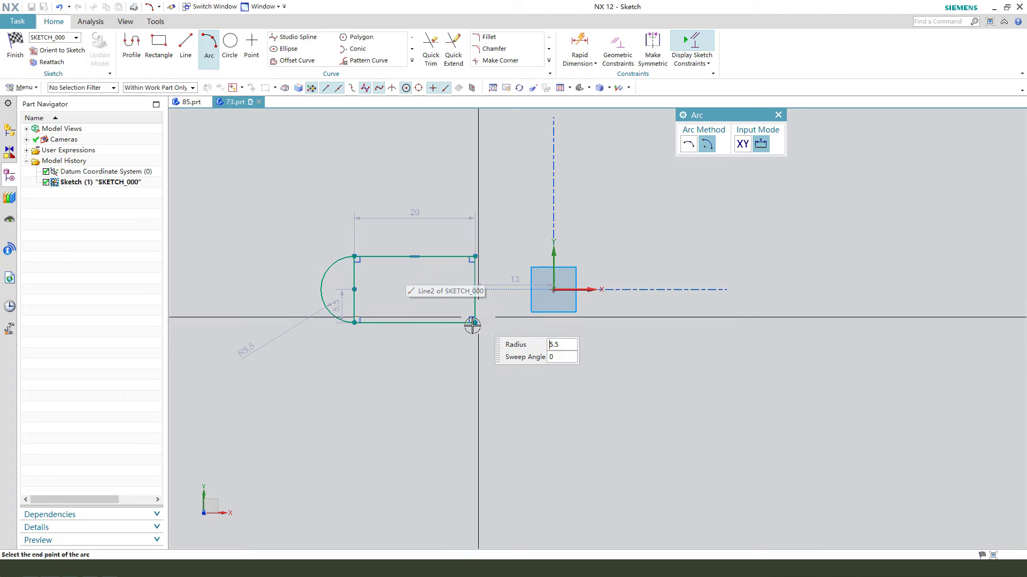
pyautogui.click(475, 322)
pyautogui.press('Escape')
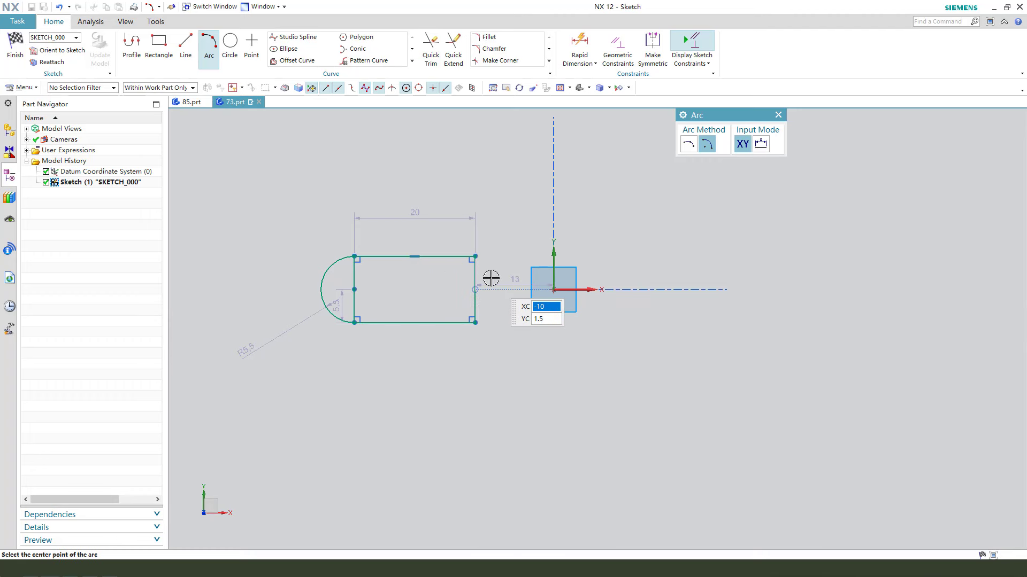
pyautogui.click(475, 257)
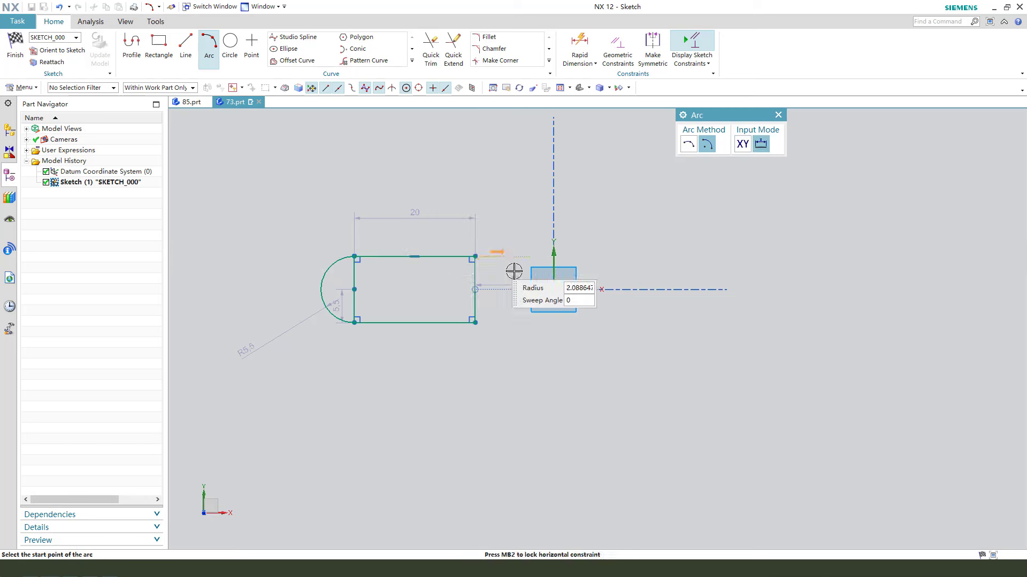
pyautogui.click(475, 322)
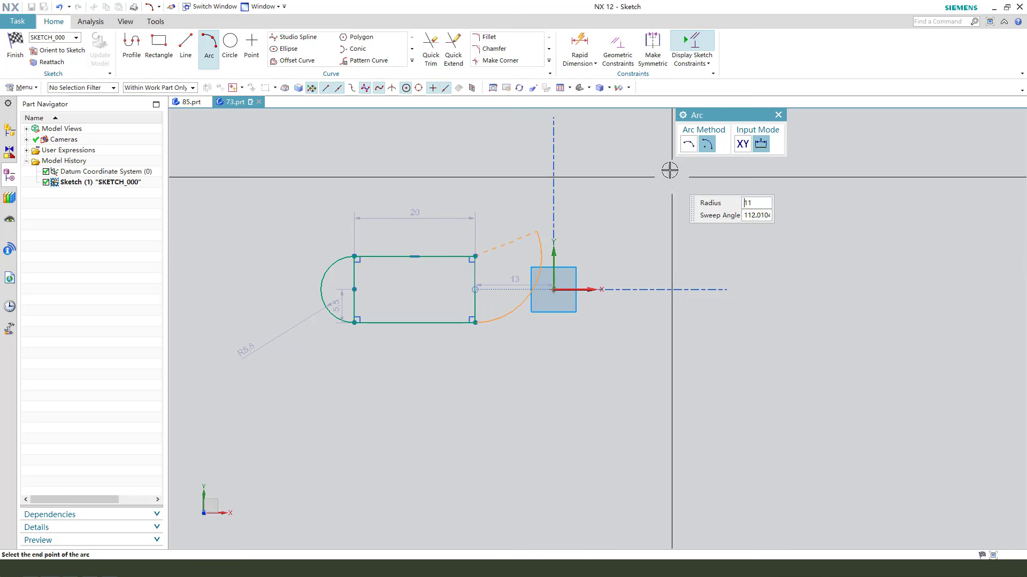
pyautogui.click(778, 115)
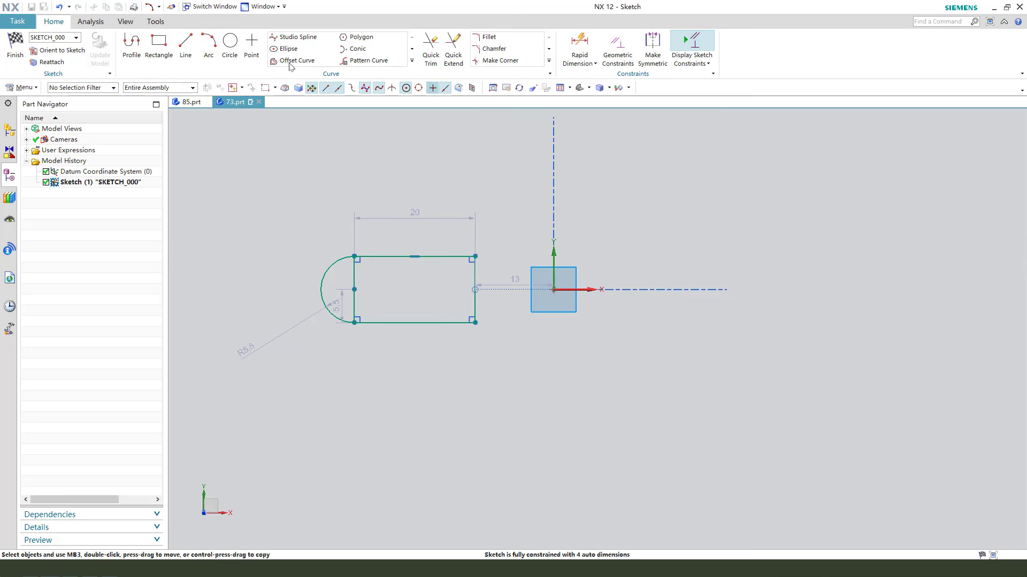
# Step: Draw a 180-degree arc of 5.5 mm radius outside the rectangle's right edge, centred on that edge's midpoint
pyautogui.click(207, 41)
pyautogui.click(475, 257)
pyautogui.click(477, 257)
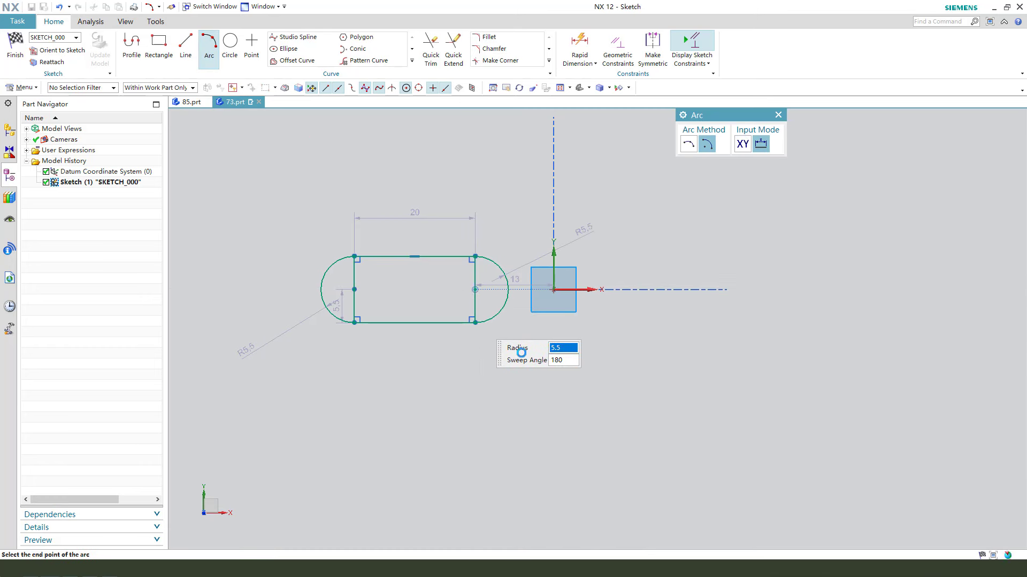
pyautogui.press('Return')
pyautogui.press('Escape')
# Step: Convert the rectangle's two vertical edges to reference lines, leaving a slot-shaped outline
pyautogui.scroll(2, 487, 299)
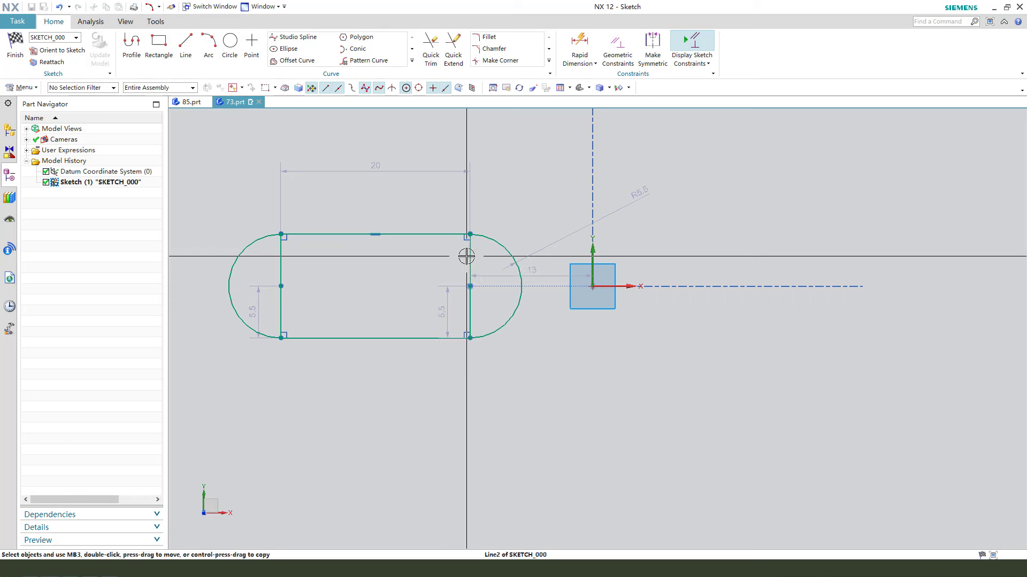
pyautogui.click(459, 258)
pyautogui.rightClick(283, 256)
pyautogui.click(302, 272)
pyautogui.scroll(-1, 369, 292)
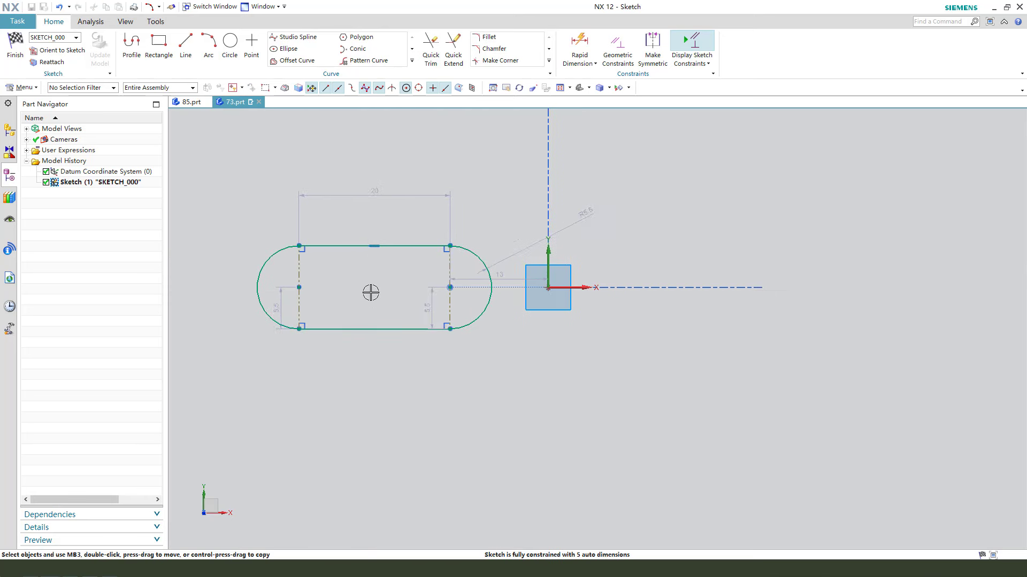
# Step: Set the slot's straight length to 2 mm with the Keep Expression, Adjust Geometry option
pyautogui.moveTo(373, 193); pyautogui.dragTo(377, 208)
pyautogui.doubleClick(377, 207)
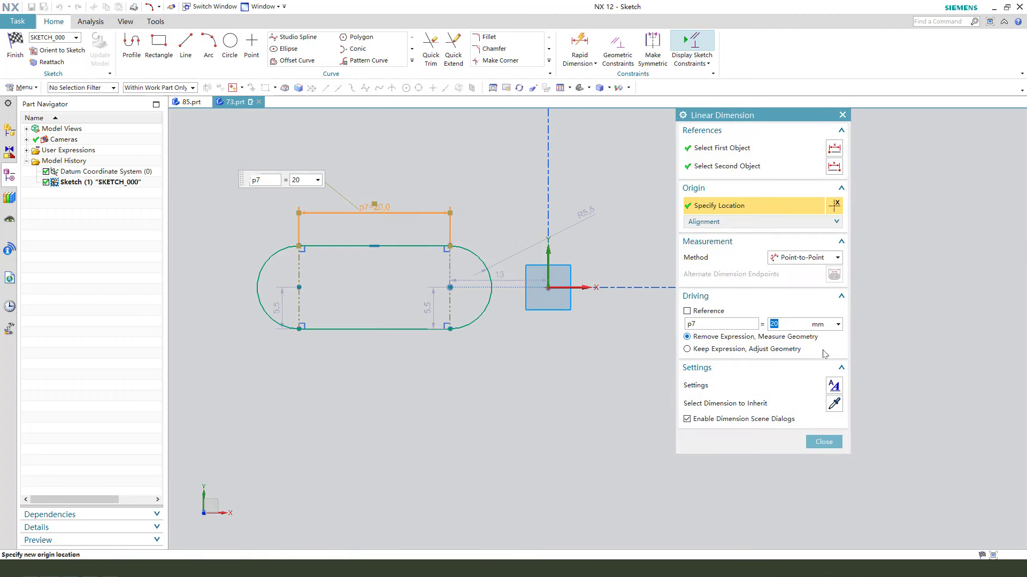
pyautogui.write('2')
pyautogui.click(815, 350)
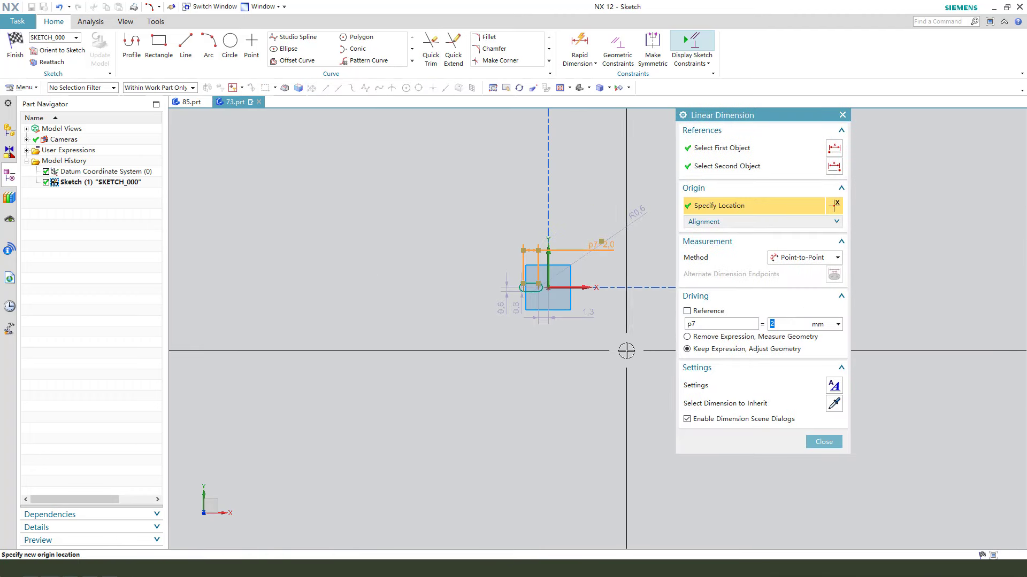
pyautogui.middleClick(626, 351)
pyautogui.scroll(4, 575, 298)
pyautogui.scroll(3, 439, 301)
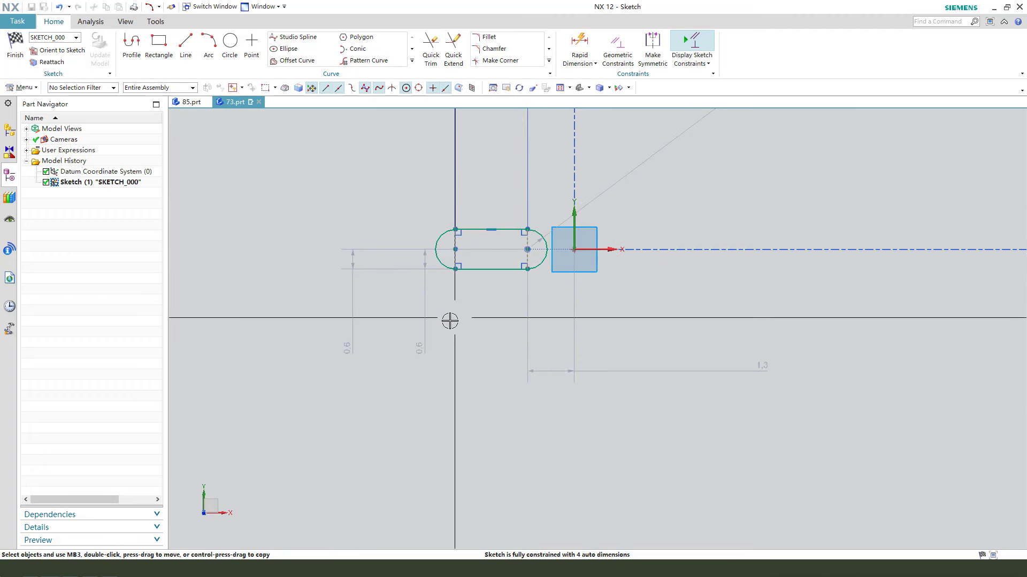
# Step: Add a vertical dimension between the slot's upper and lower edges and set it to 2.7 mm
pyautogui.moveTo(350, 284); pyautogui.dragTo(371, 255)
pyautogui.scroll(1, 540, 224)
pyautogui.click(579, 45)
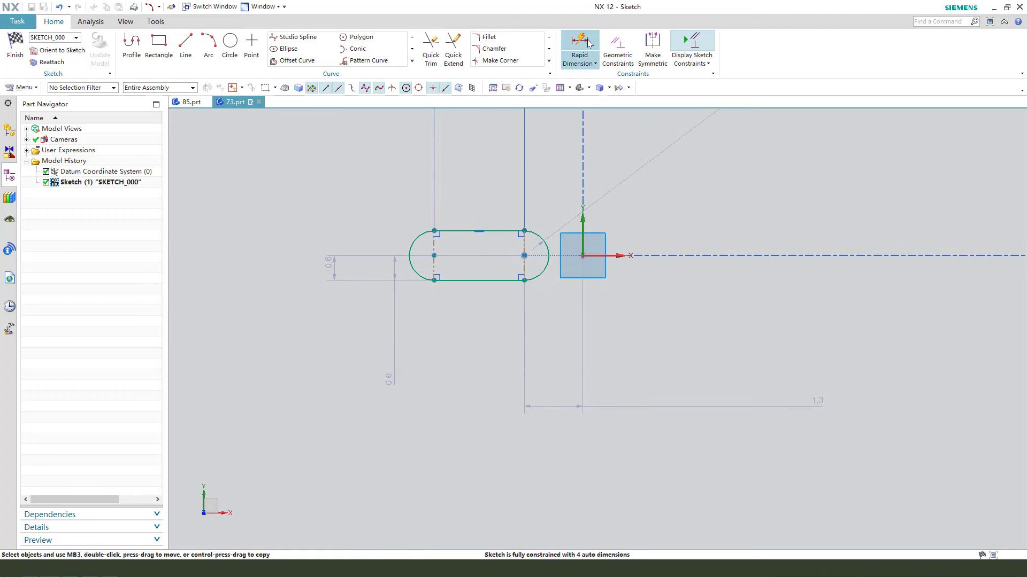
pyautogui.click(443, 231)
pyautogui.click(435, 279)
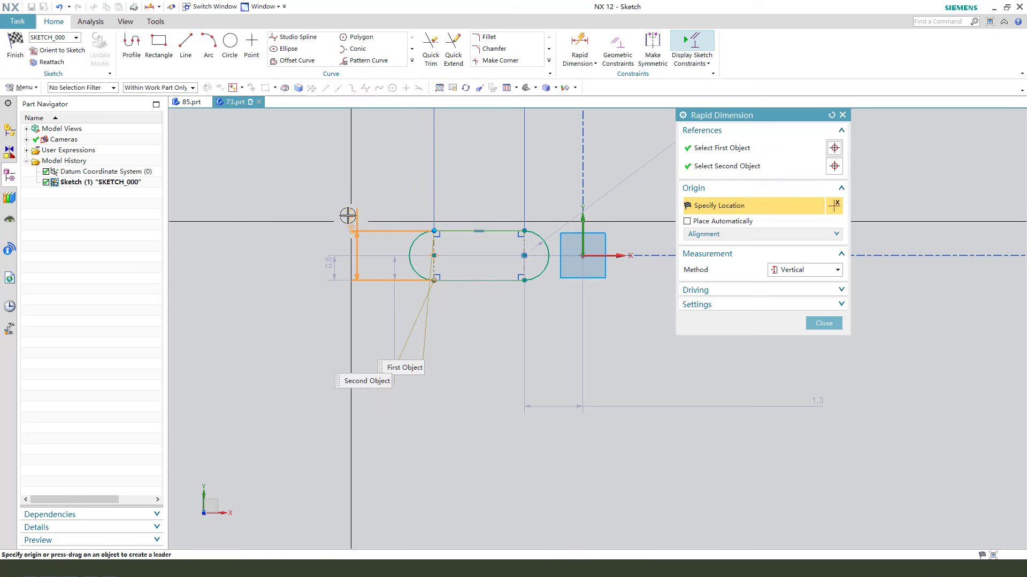
pyautogui.click(378, 199)
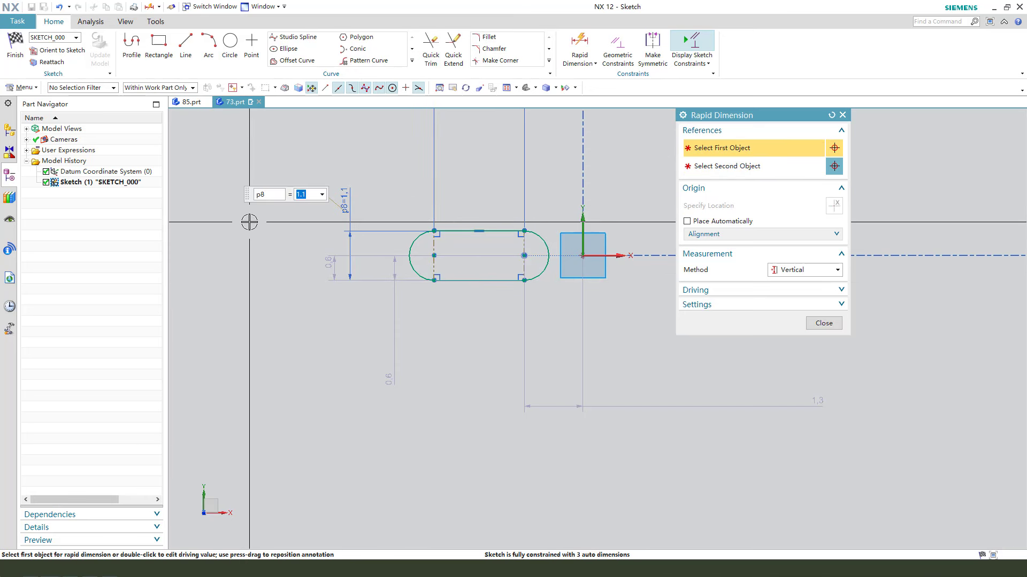
pyautogui.write('2.7')
pyautogui.press('Return')
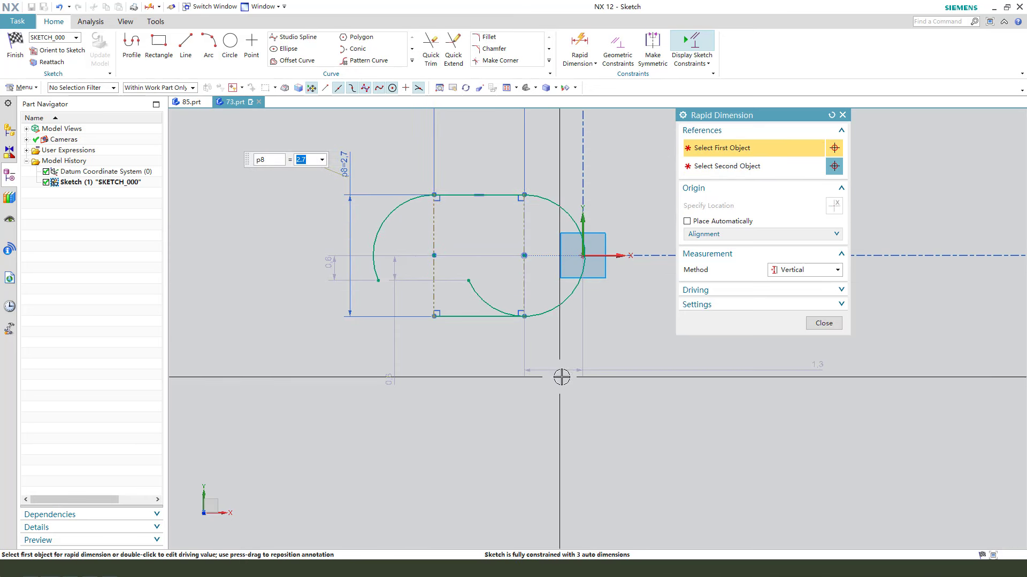
pyautogui.click(823, 323)
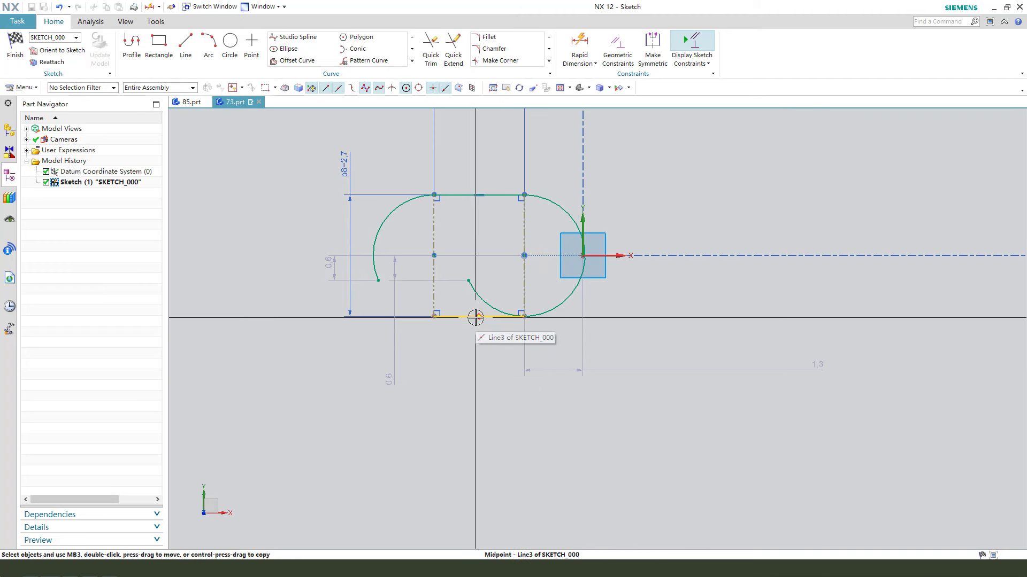
# Step: Trim the right arc's overhanging end and close the gap between the left arc and the lower edge with Make Corner
pyautogui.press('t')
pyautogui.press('Escape')
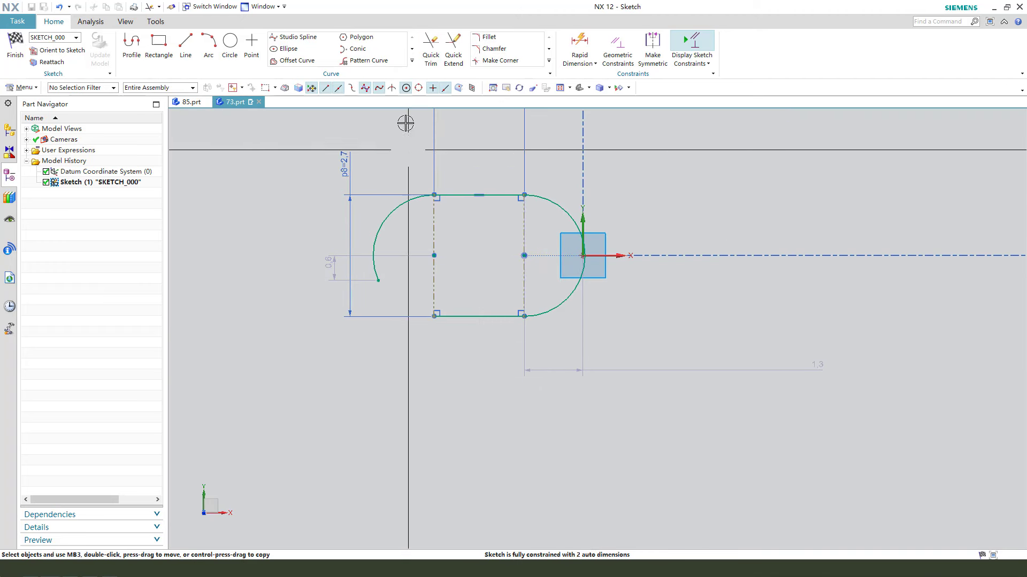
pyautogui.click(493, 60)
pyautogui.click(376, 273)
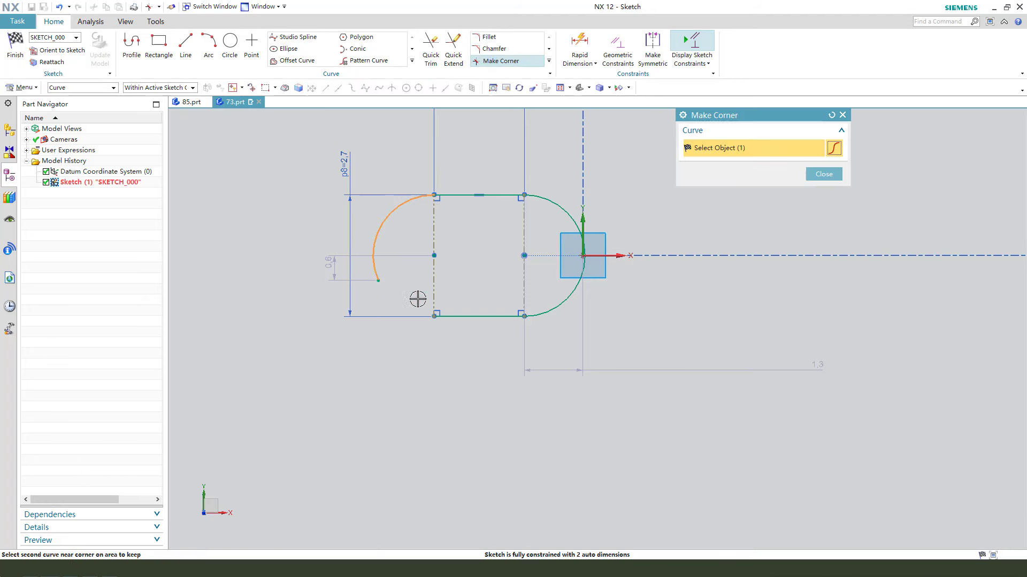
pyautogui.click(466, 317)
pyautogui.press('Escape')
pyautogui.scroll(-2, 332, 309)
pyautogui.scroll(1, 518, 303)
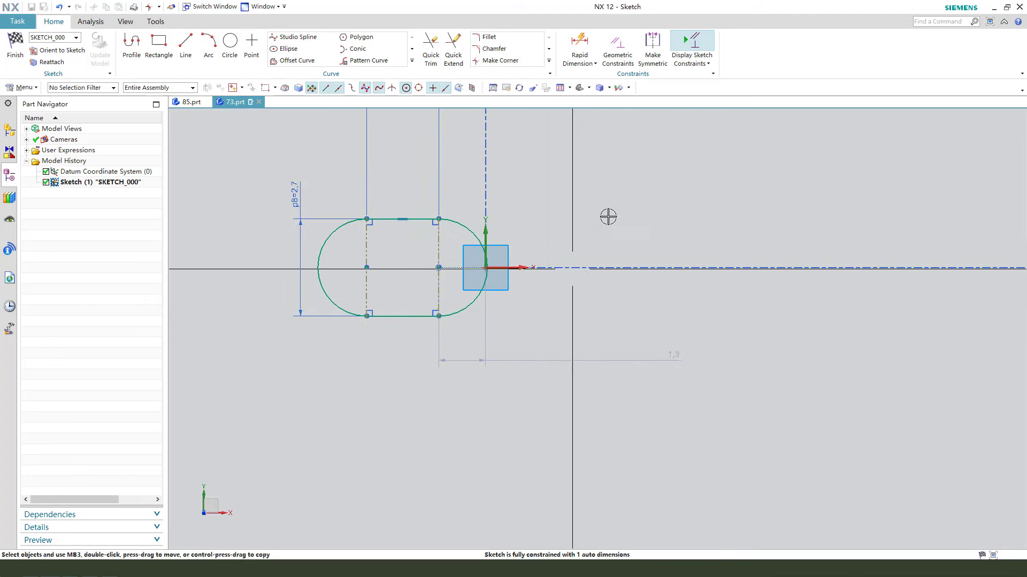
# Step: Dimension the upper edge's midpoint to the vertical sketch axis with the Inferred method and set the distance to 8 mm
pyautogui.click(579, 46)
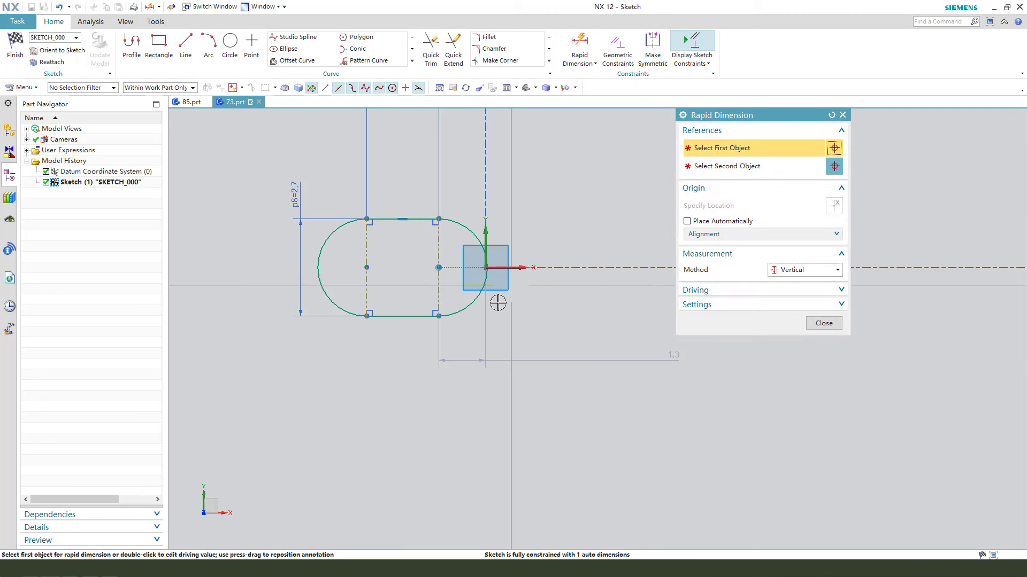
pyautogui.click(401, 220)
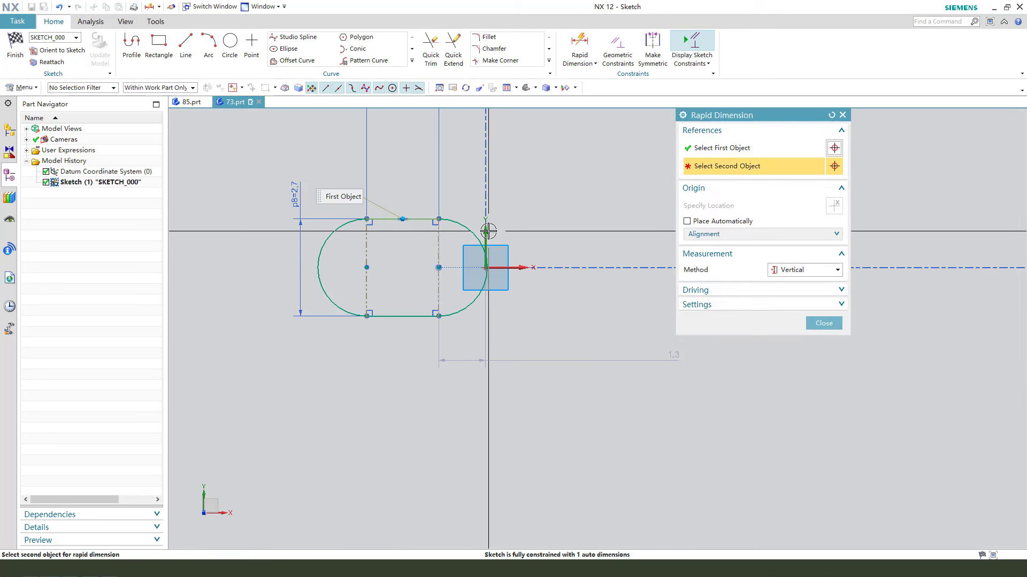
pyautogui.click(805, 269)
pyautogui.click(791, 283)
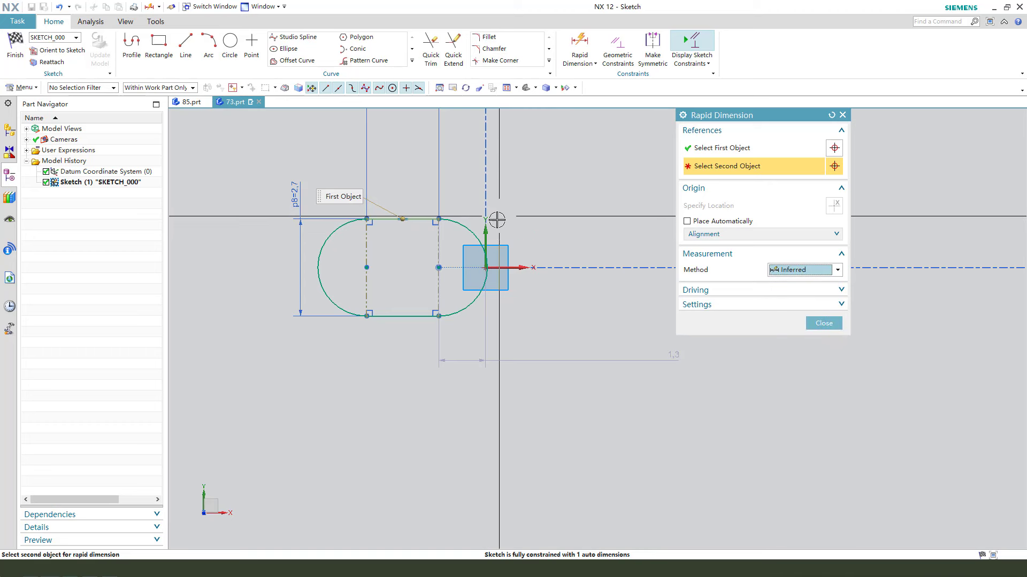
pyautogui.click(489, 229)
pyautogui.click(423, 172)
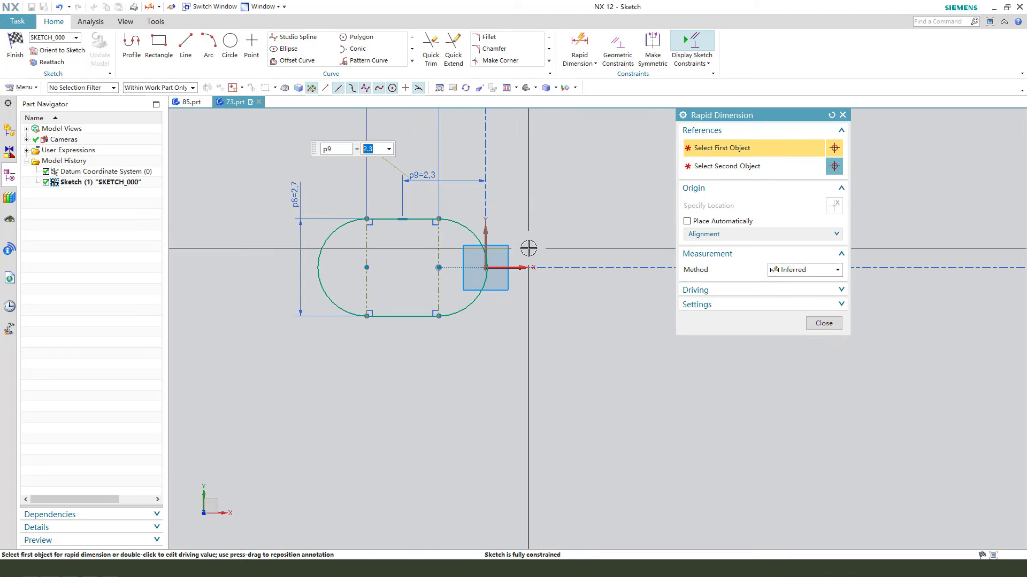
pyautogui.write('8')
pyautogui.press('Return')
pyautogui.middleClick(599, 274)
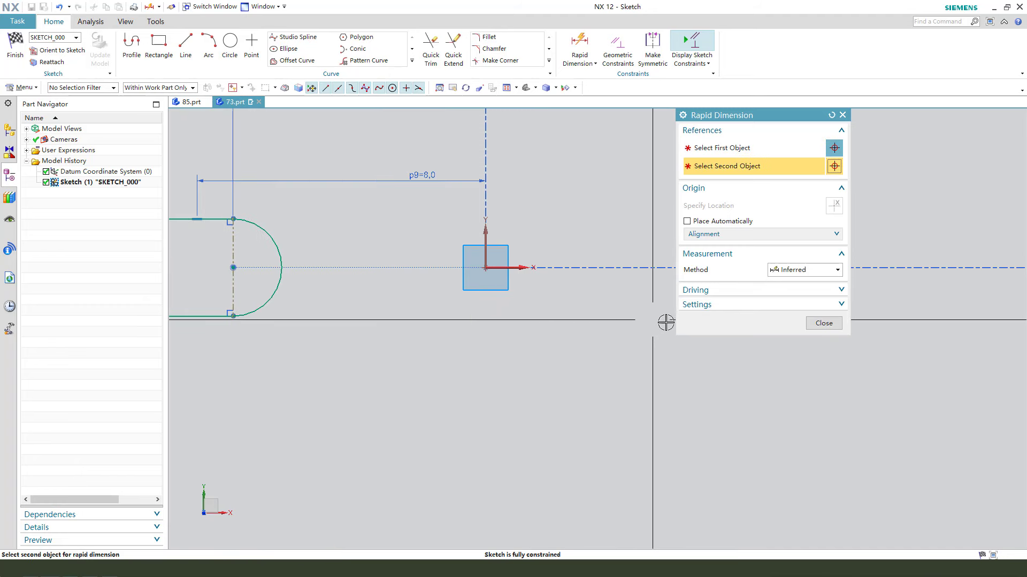
pyautogui.click(825, 325)
# Step: Rearrange the slot's three dimensions neatly around the profile and finish the sketch
pyautogui.scroll(-3, 821, 357)
pyautogui.scroll(3, 534, 273)
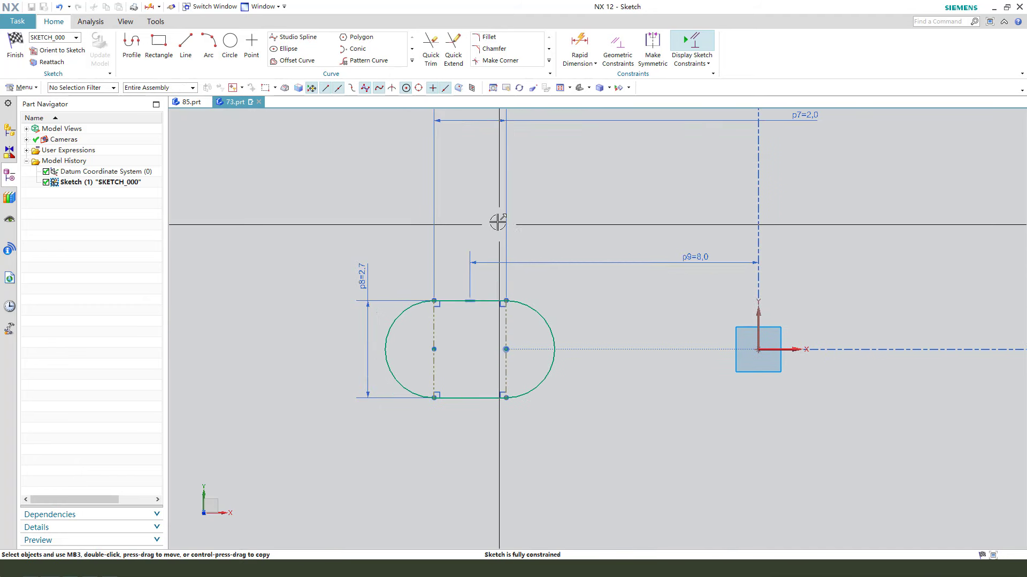
pyautogui.moveTo(566, 120); pyautogui.dragTo(477, 229)
pyautogui.moveTo(695, 257)
pyautogui.mouseDown()
pyautogui.moveTo(716, 252)
pyautogui.moveTo(606, 221)
pyautogui.moveTo(607, 174)
pyautogui.mouseUp()
pyautogui.moveTo(360, 277); pyautogui.dragTo(340, 338)
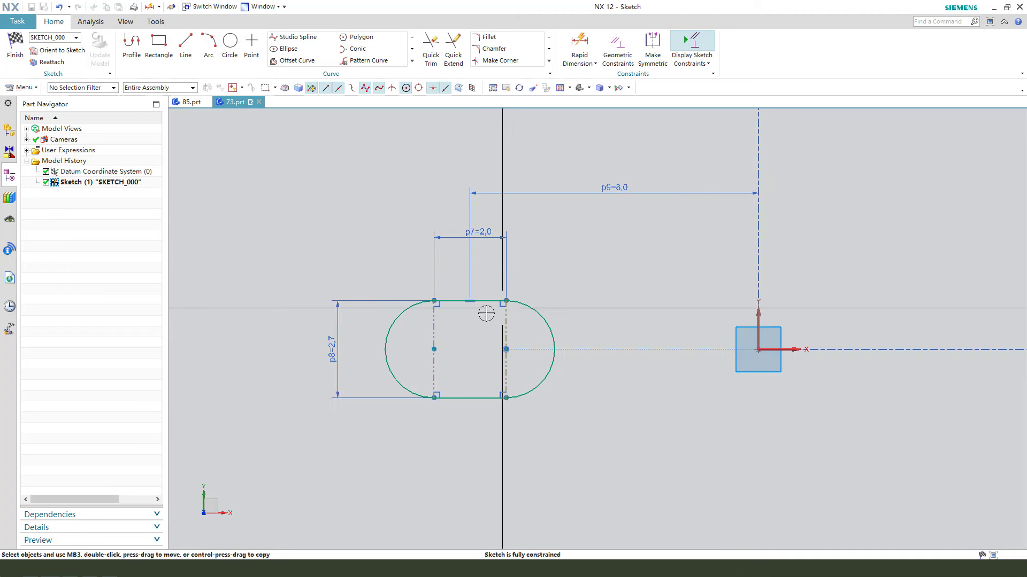
pyautogui.click(20, 54)
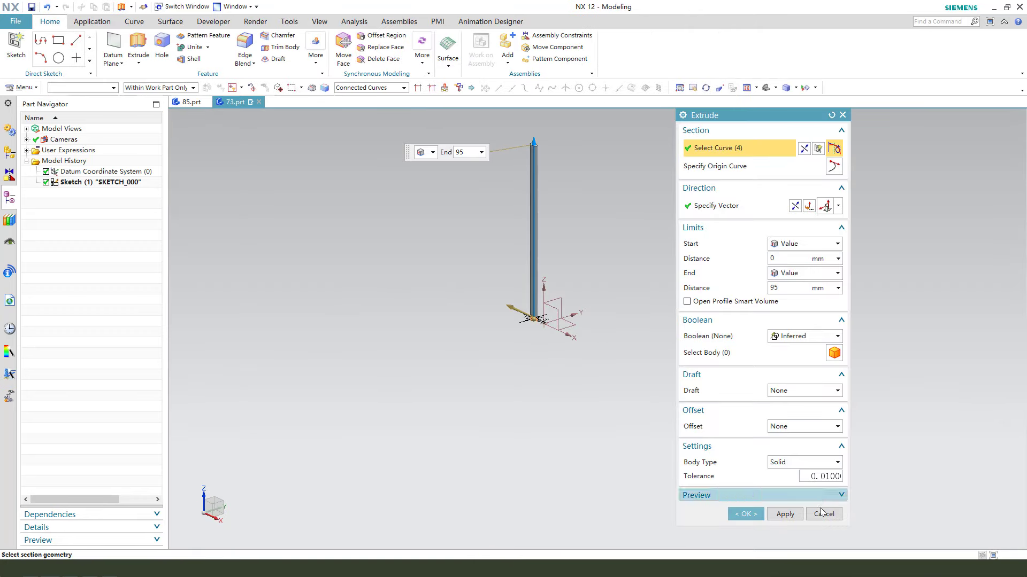
pyautogui.click(822, 515)
pyautogui.click(423, 299)
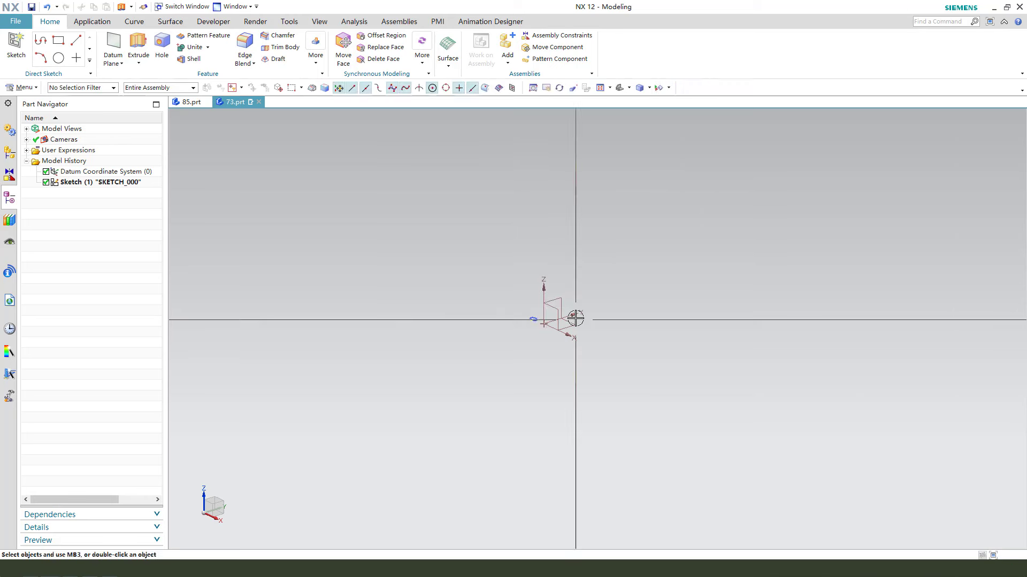
pyautogui.moveTo(474, 276); pyautogui.dragTo(460, 334)
pyautogui.press('Escape')
# Step: Revolve the slot profile about the datum Y-axis from 0° to 22.5° as a solid body
pyautogui.click(140, 64)
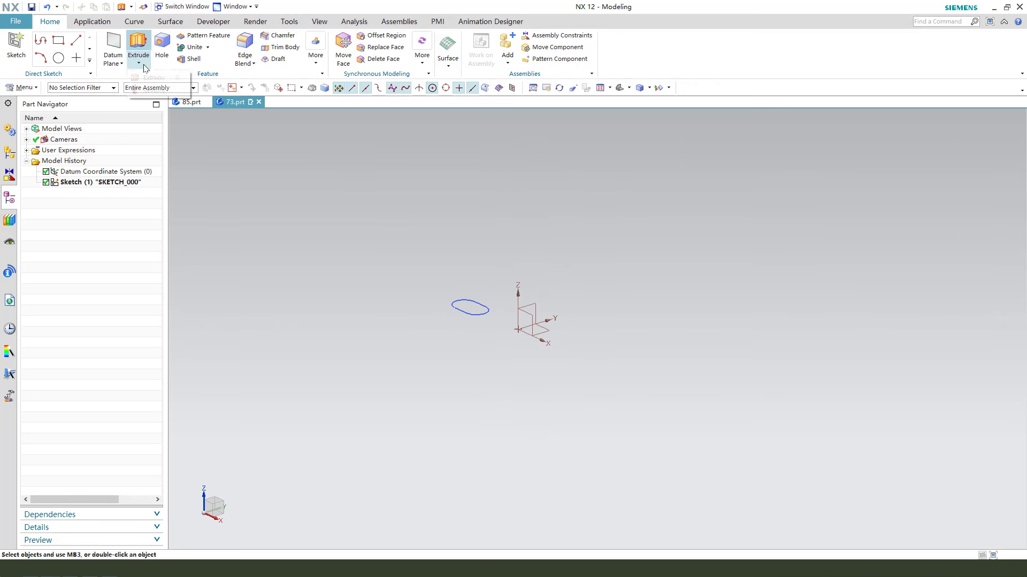
pyautogui.click(154, 90)
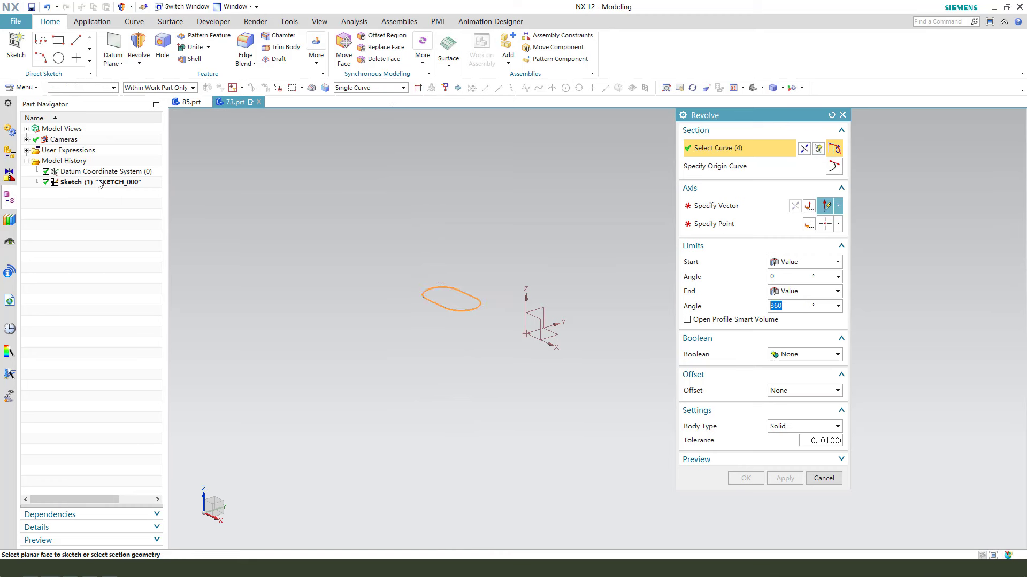
pyautogui.click(716, 206)
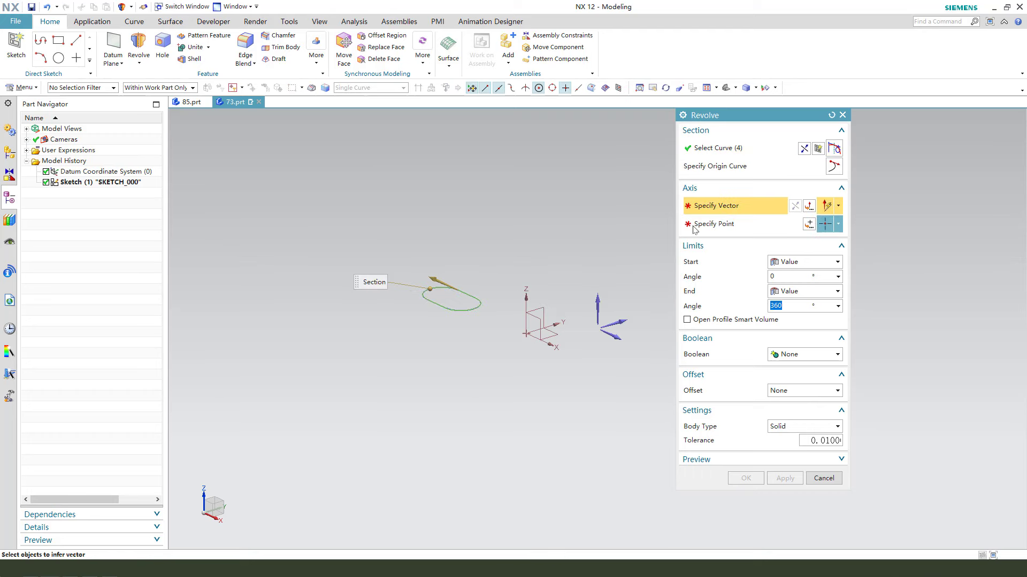
pyautogui.click(553, 323)
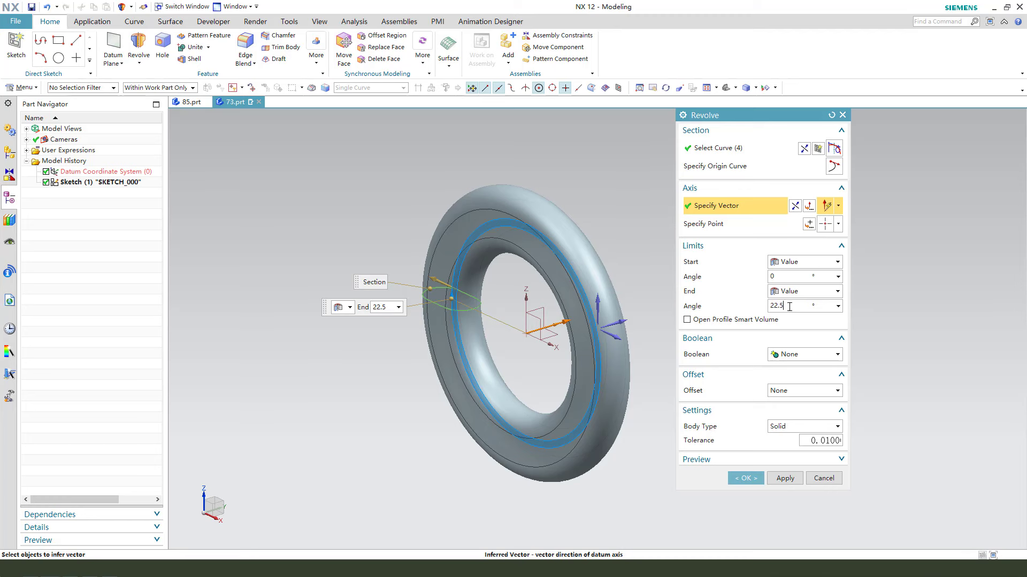
pyautogui.write('5')
pyautogui.press('Return')
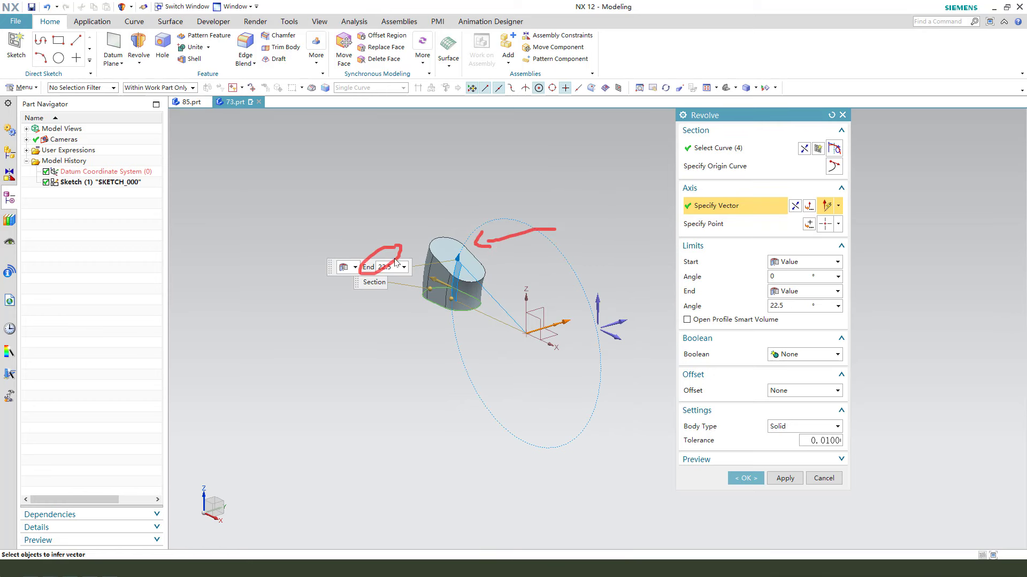
pyautogui.press('Escape')
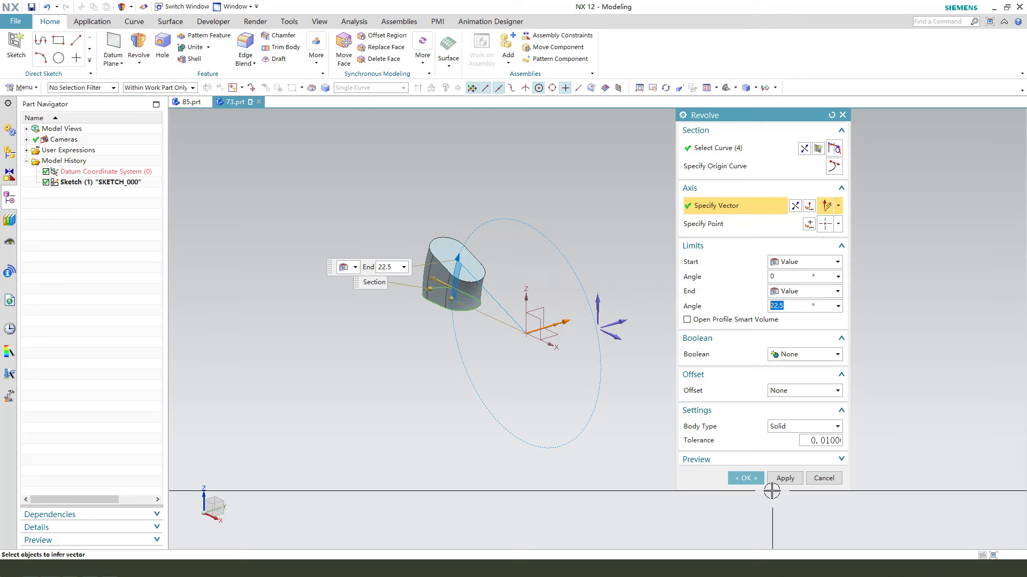
pyautogui.click(746, 478)
# Step: Set up a circular Pattern Geometry of the revolved body with its rotation axis along Y through the origin
pyautogui.moveTo(543, 348); pyautogui.dragTo(578, 348, button='middle')
pyautogui.click(316, 55)
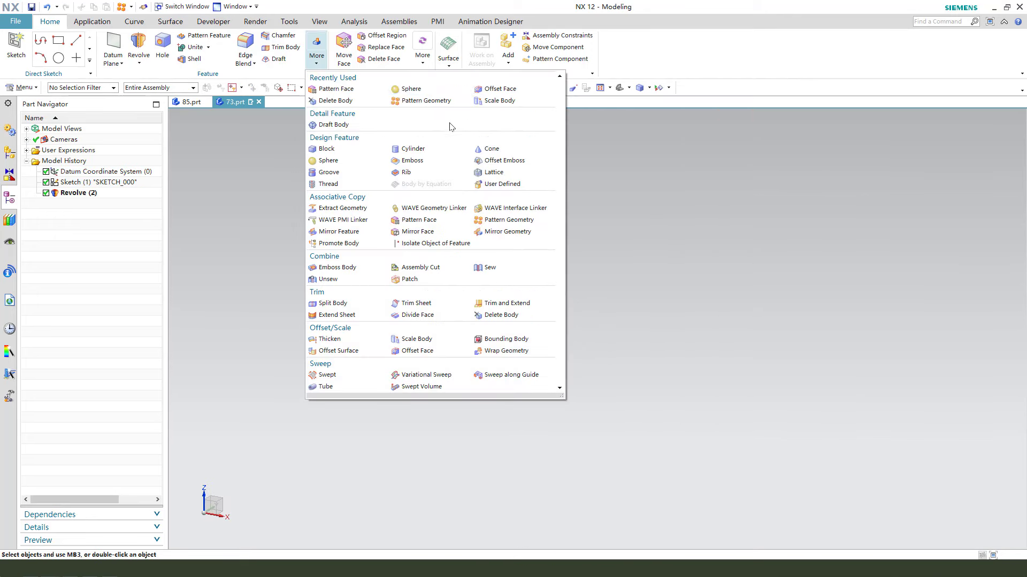
pyautogui.click(420, 105)
pyautogui.scroll(2, 506, 317)
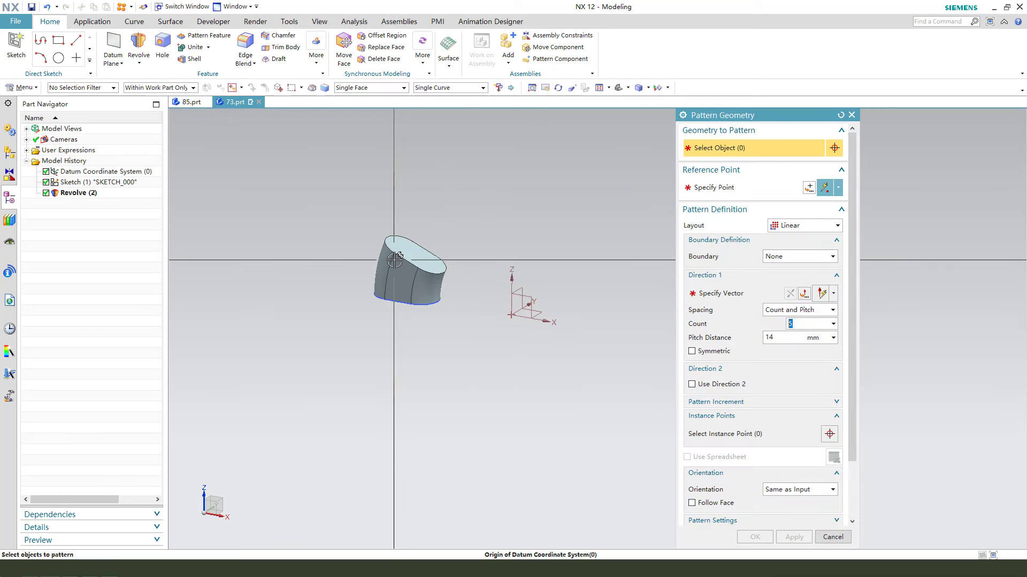
pyautogui.click(395, 259)
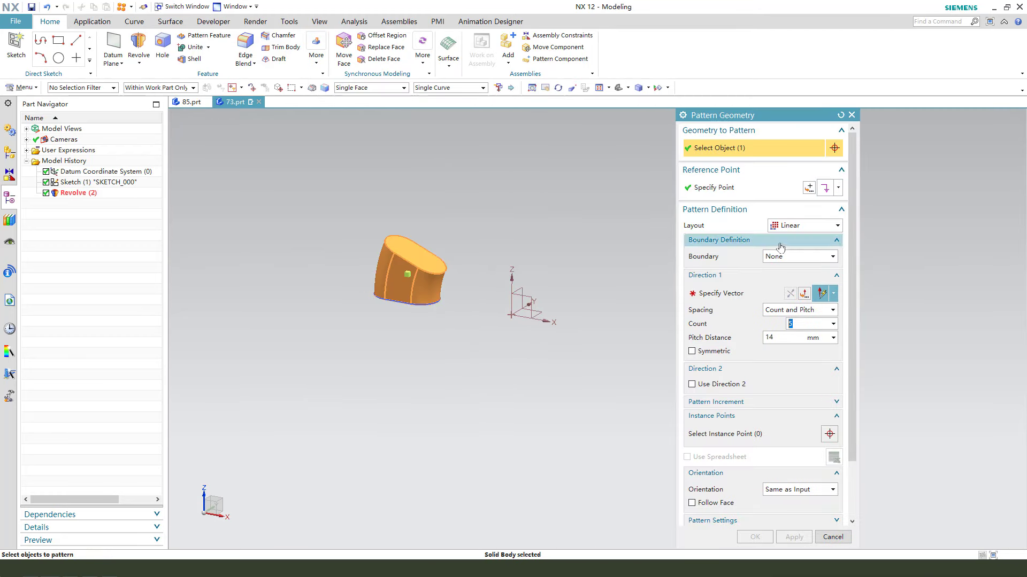
pyautogui.click(792, 226)
pyautogui.click(794, 250)
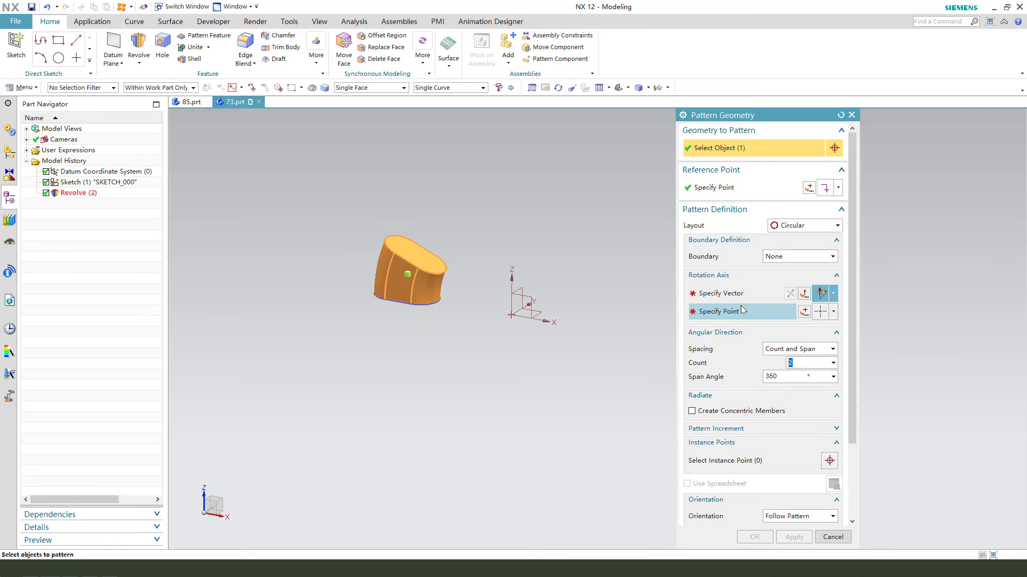
pyautogui.click(725, 296)
pyautogui.click(634, 311)
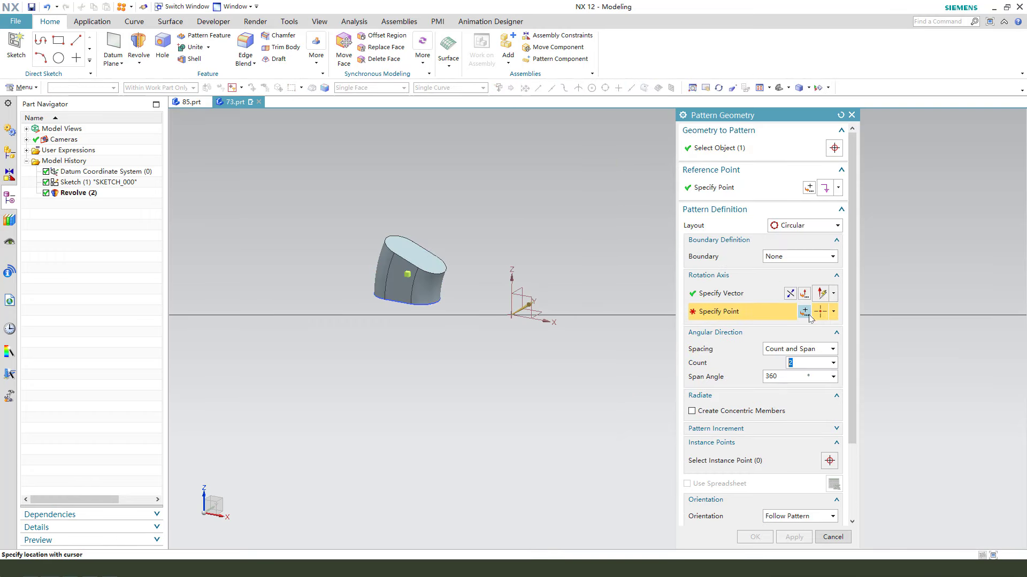
pyautogui.click(820, 318)
pyautogui.click(781, 324)
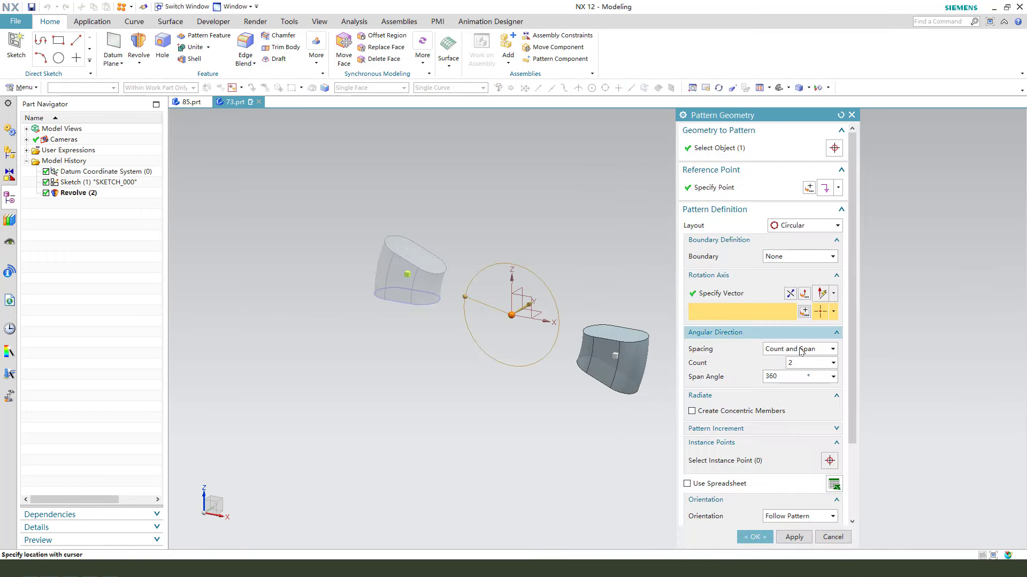
# Step: Set the pattern spacing to Count and Pitch with count 2 and a pitch angle of 90-22.5°, and create it
pyautogui.click(799, 350)
pyautogui.click(790, 359)
pyautogui.moveTo(782, 376); pyautogui.dragTo(760, 377)
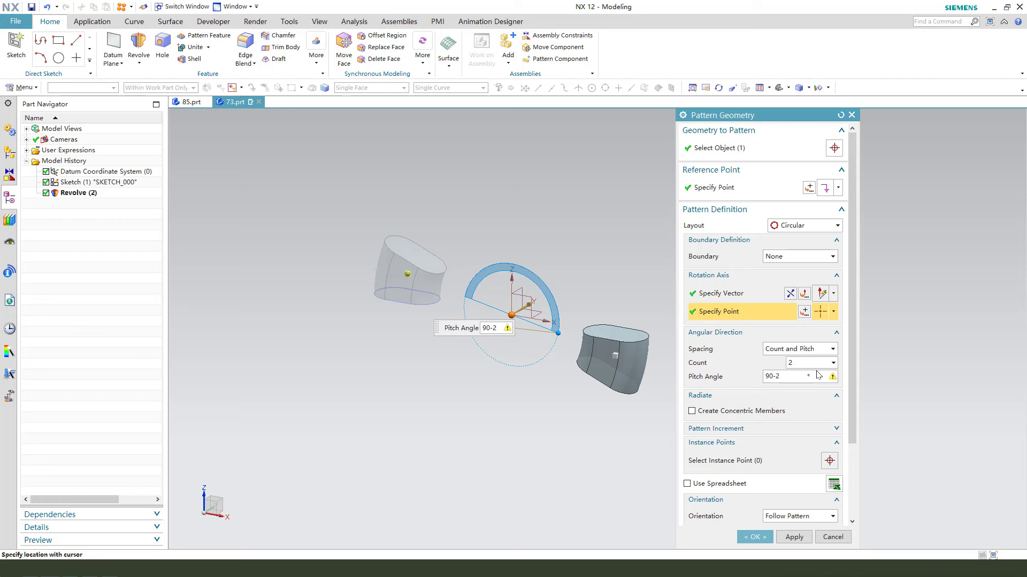
pyautogui.press('Return')
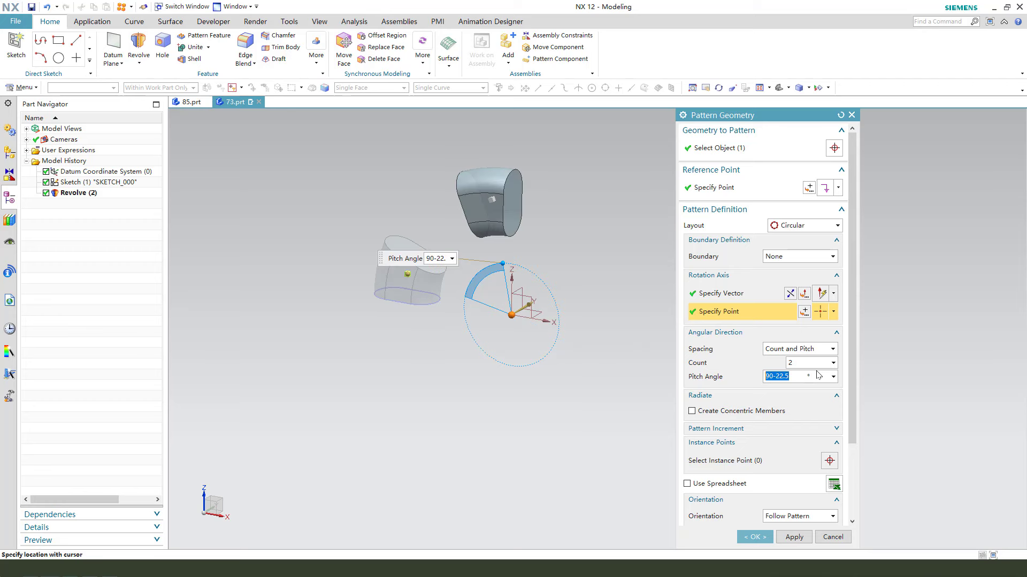
pyautogui.moveTo(507, 252); pyautogui.dragTo(556, 233, button='middle')
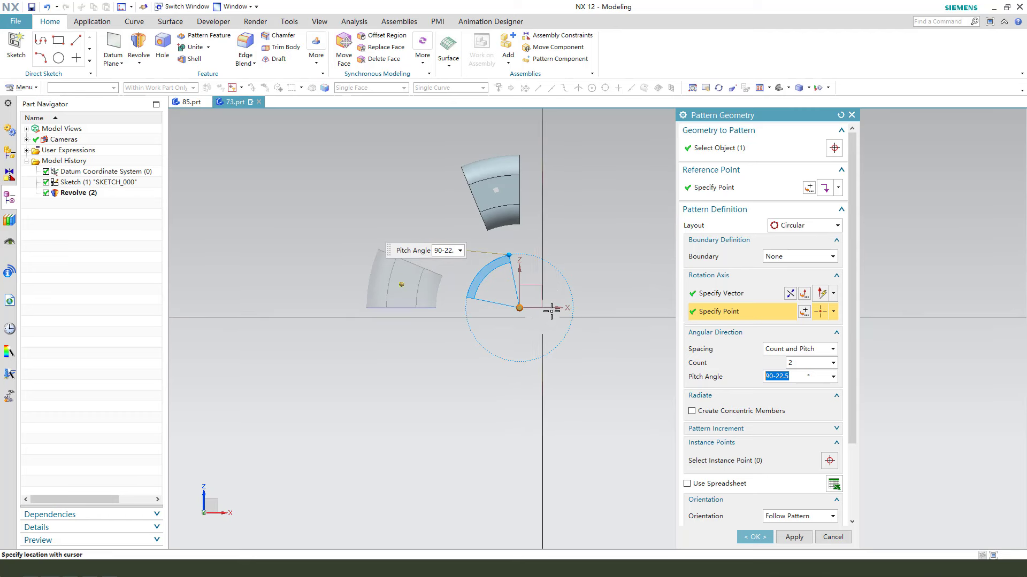
pyautogui.middleClick(512, 310)
pyautogui.moveTo(366, 314)
pyautogui.mouseDown()
pyautogui.moveTo(386, 216)
pyautogui.moveTo(495, 170)
pyautogui.mouseUp()
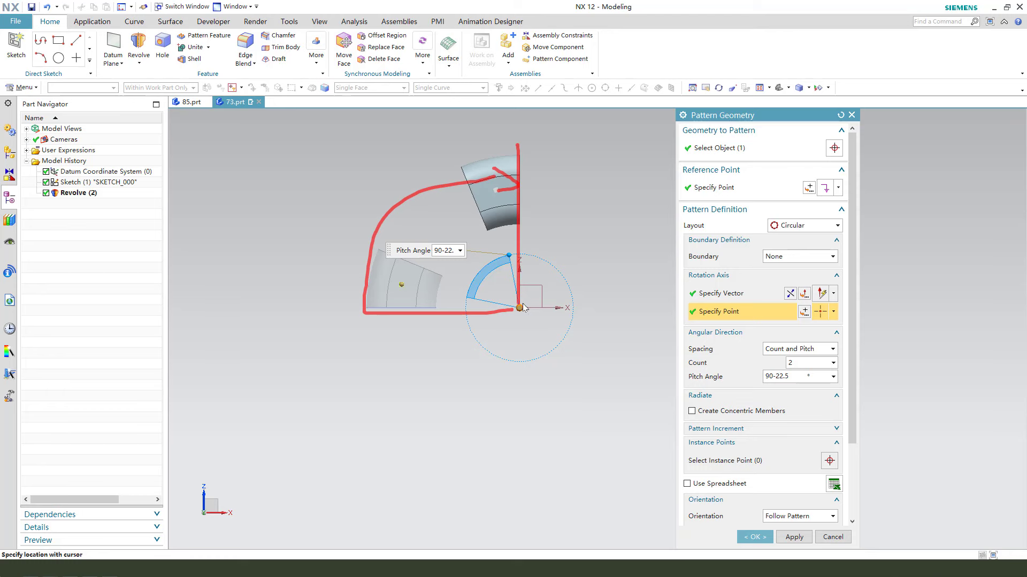
pyautogui.click(754, 537)
# Step: Start Move Object on the patterned upper segment with Distance motion along the Y-axis
pyautogui.moveTo(642, 373)
pyautogui.mouseDown(button='middle')
pyautogui.moveTo(578, 319)
pyautogui.moveTo(522, 171)
pyautogui.mouseUp(button='middle')
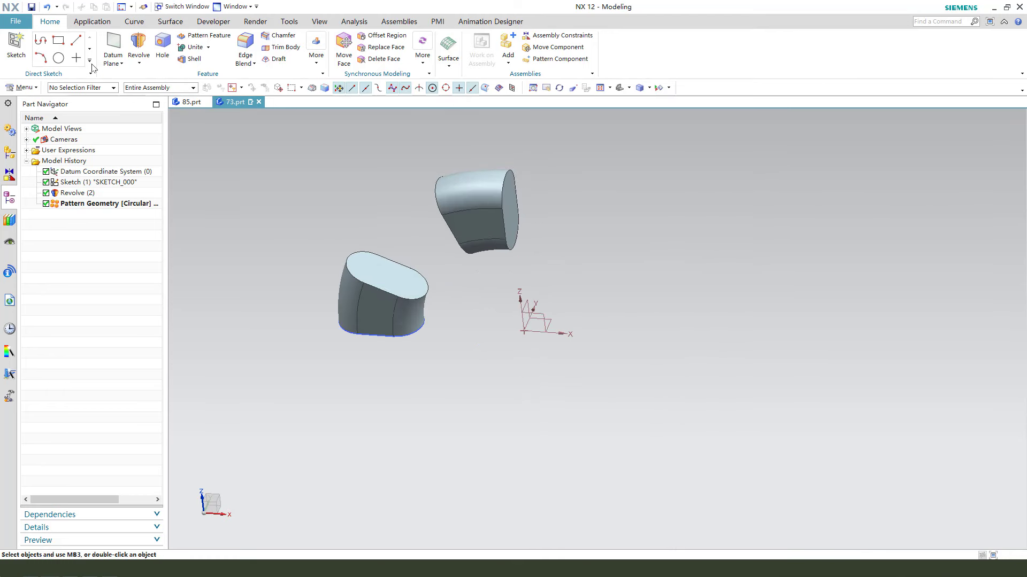
pyautogui.click(22, 87)
pyautogui.moveTo(48, 114)
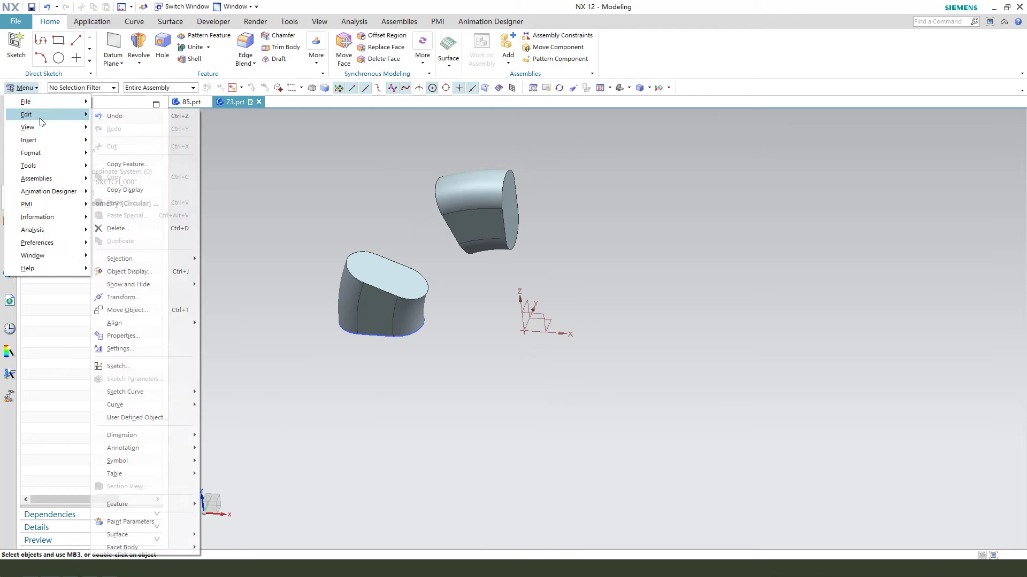
pyautogui.click(121, 311)
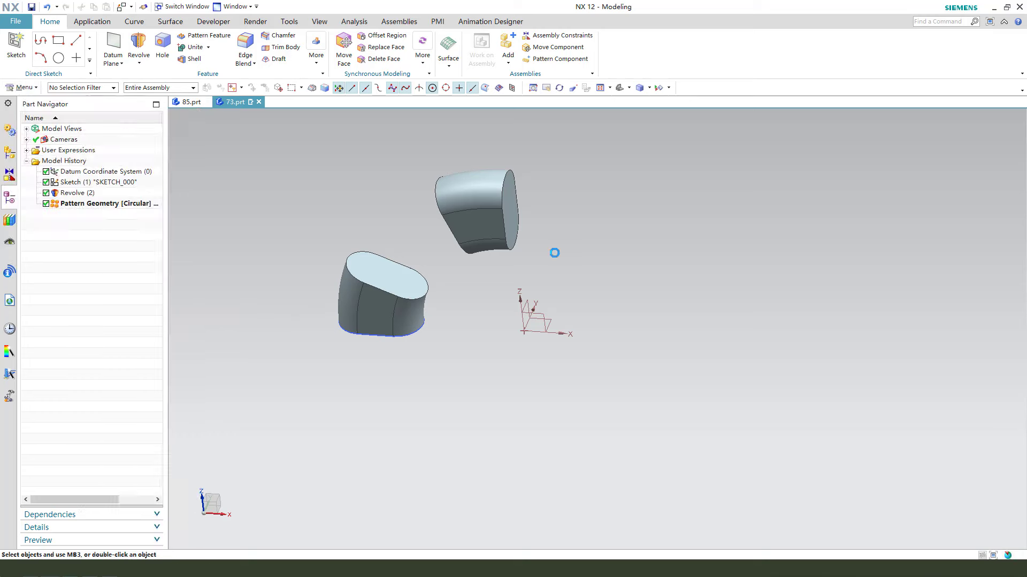
pyautogui.click(494, 214)
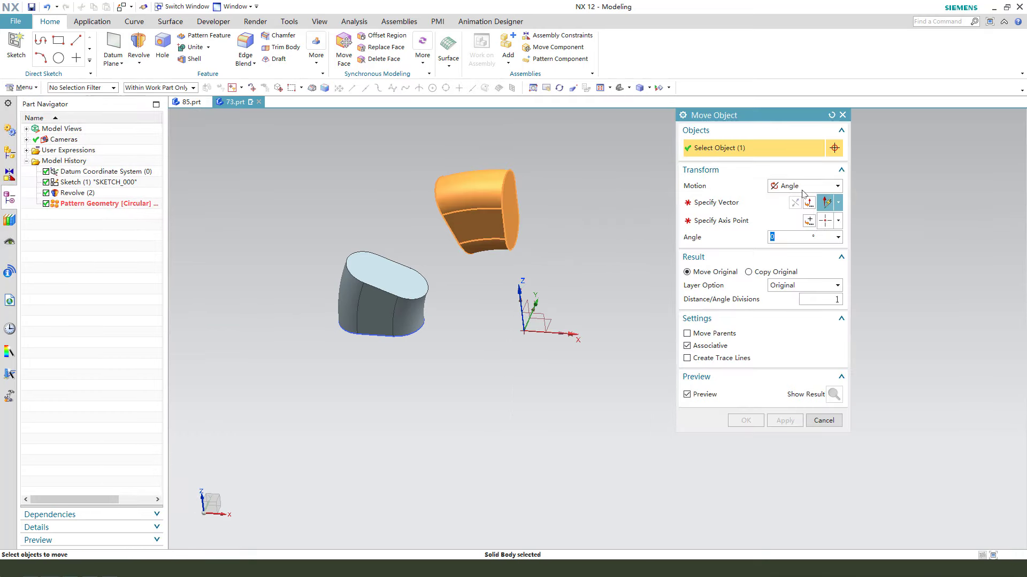
pyautogui.click(795, 199)
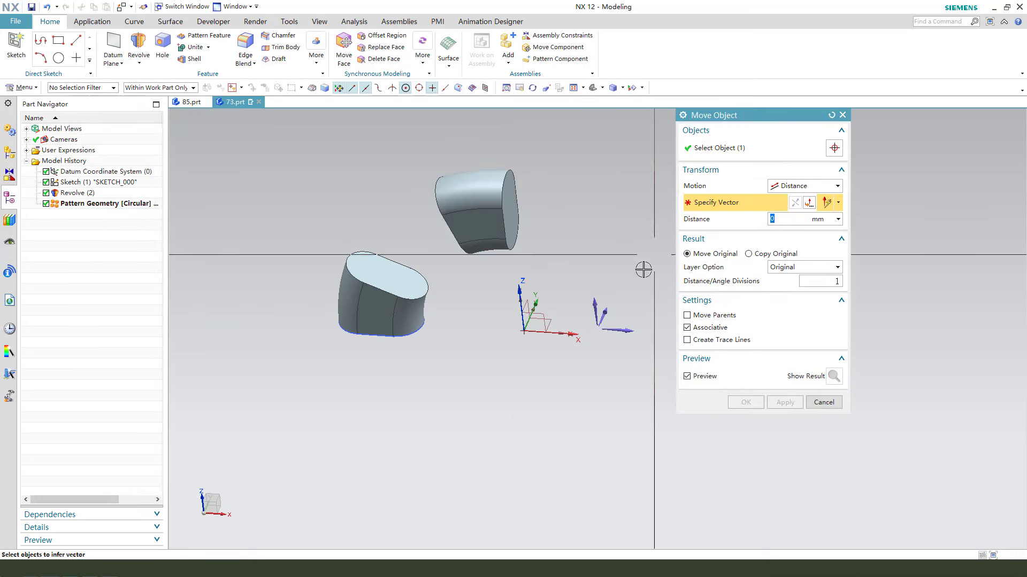
pyautogui.click(610, 313)
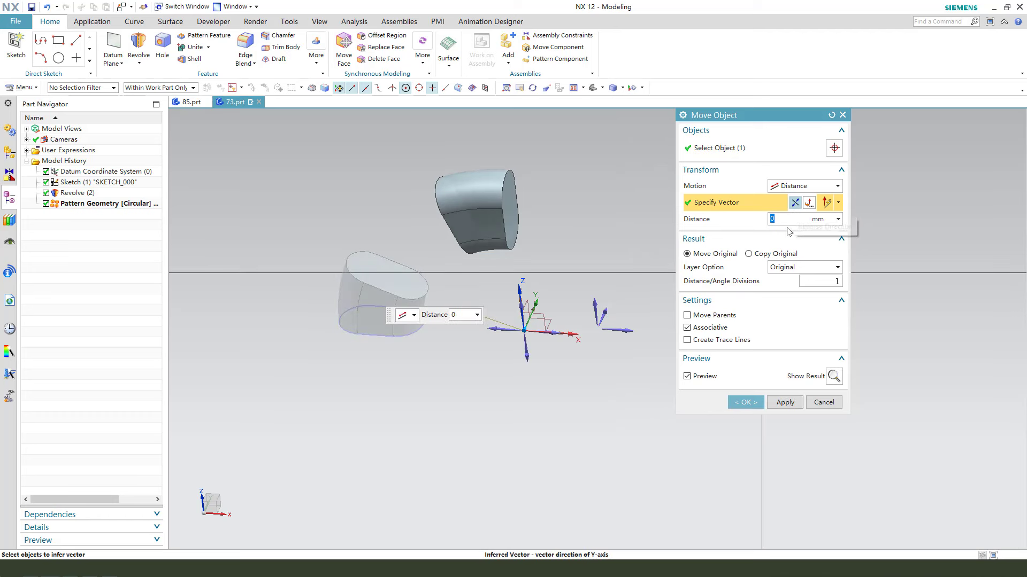
# Step: Move the upper segment 2.8 mm in the negative Y direction, keeping Move Original and Associative
pyautogui.moveTo(550, 229); pyautogui.dragTo(563, 273, button='middle')
pyautogui.press('F8')
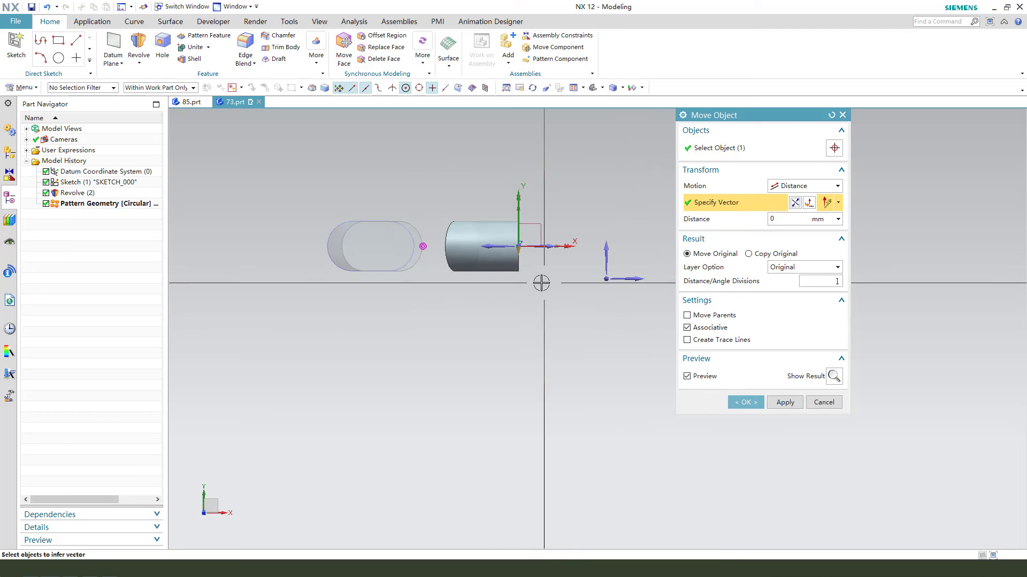
pyautogui.moveTo(520, 271); pyautogui.dragTo(524, 306)
pyautogui.scroll(1, 545, 270)
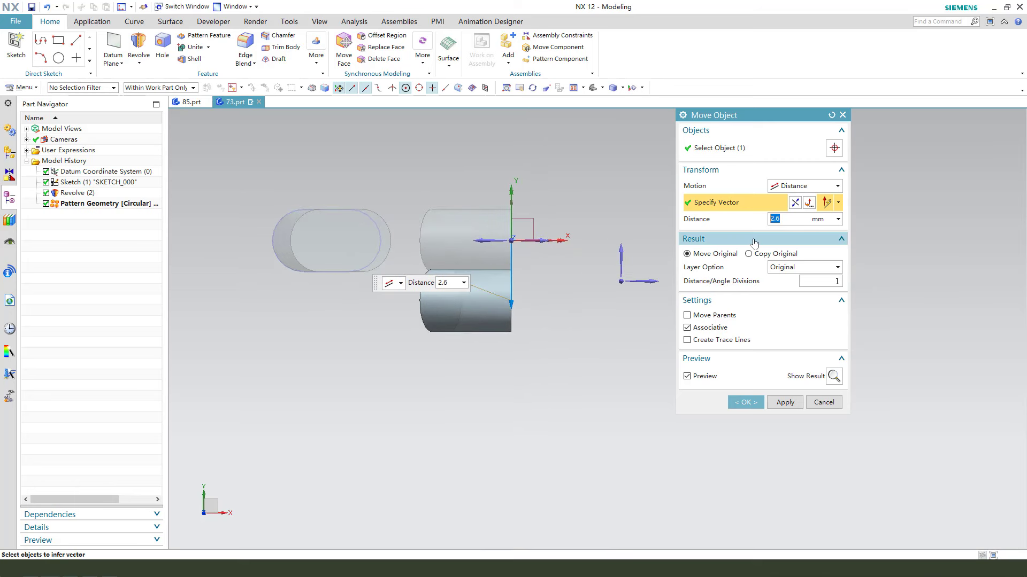
pyautogui.write('2.8')
pyautogui.press('Return')
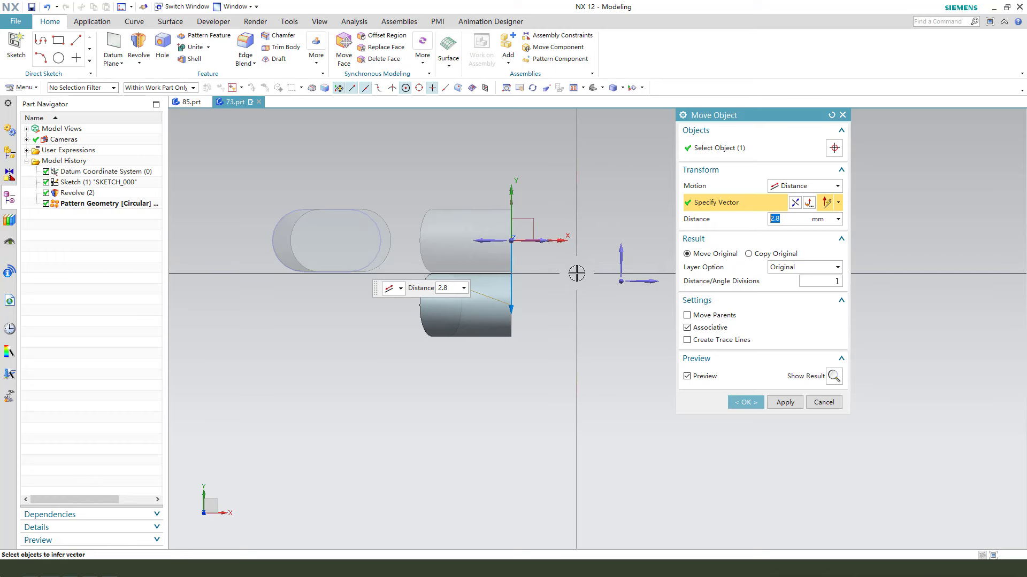
pyautogui.click(753, 404)
pyautogui.moveTo(525, 353); pyautogui.dragTo(514, 290, button='middle')
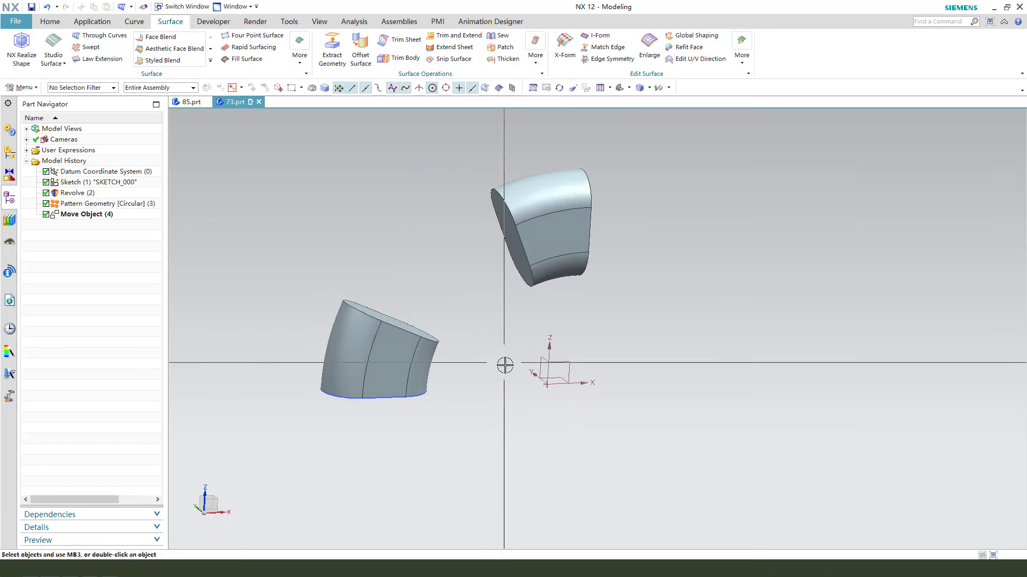
pyautogui.moveTo(505, 364); pyautogui.dragTo(517, 370, button='middle')
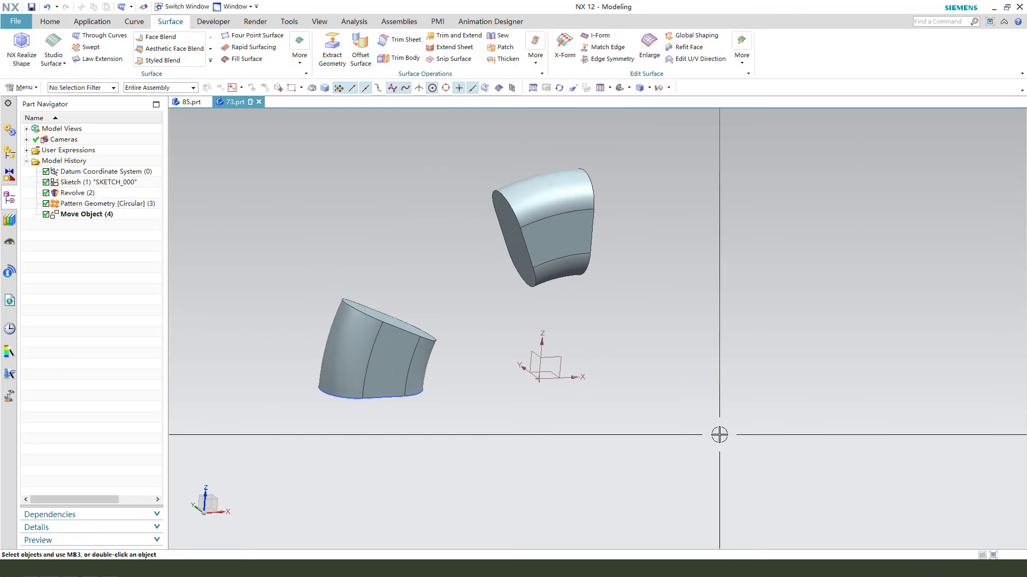
pyautogui.moveTo(719, 434); pyautogui.dragTo(648, 378, button='middle')
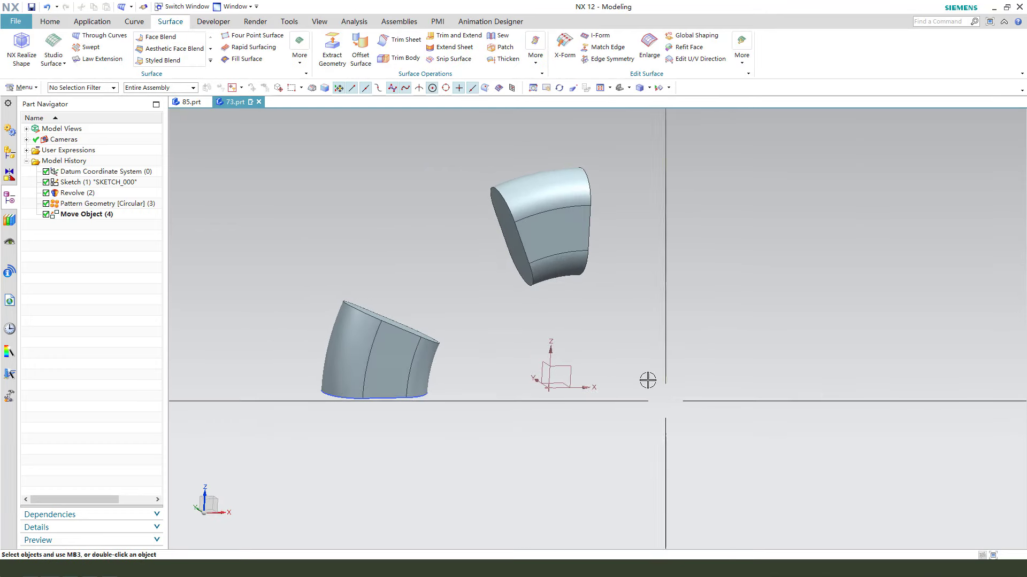
pyautogui.click(50, 22)
pyautogui.moveTo(632, 403); pyautogui.dragTo(663, 422, button='middle')
# Step: Start a Through Curves surface with the Tangent Curves rule and define the upper segment's slanted end-face edges as the first section
pyautogui.click(169, 21)
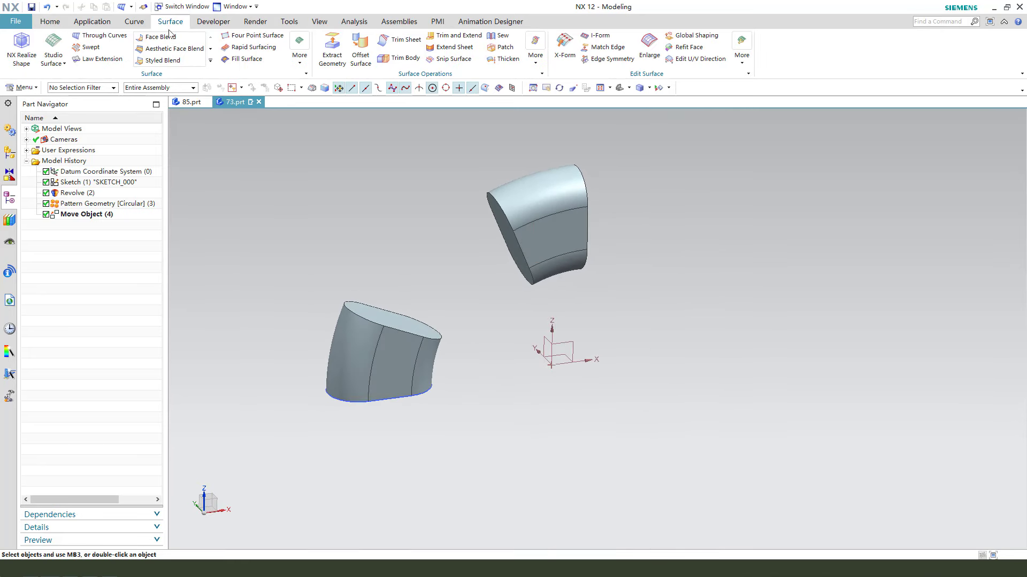
pyautogui.click(98, 36)
pyautogui.moveTo(605, 291); pyautogui.dragTo(586, 270, button='middle')
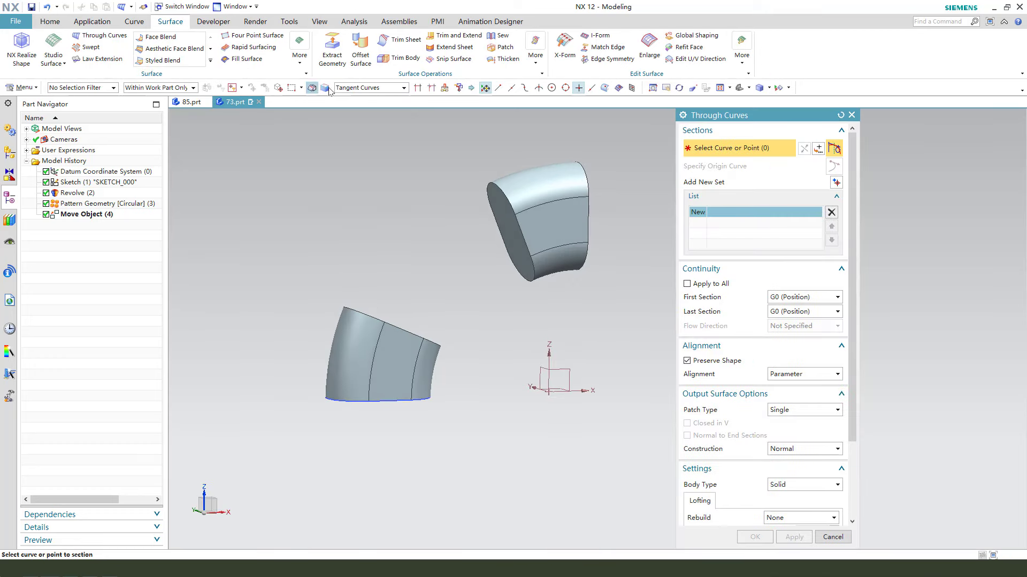
pyautogui.click(368, 87)
pyautogui.click(363, 90)
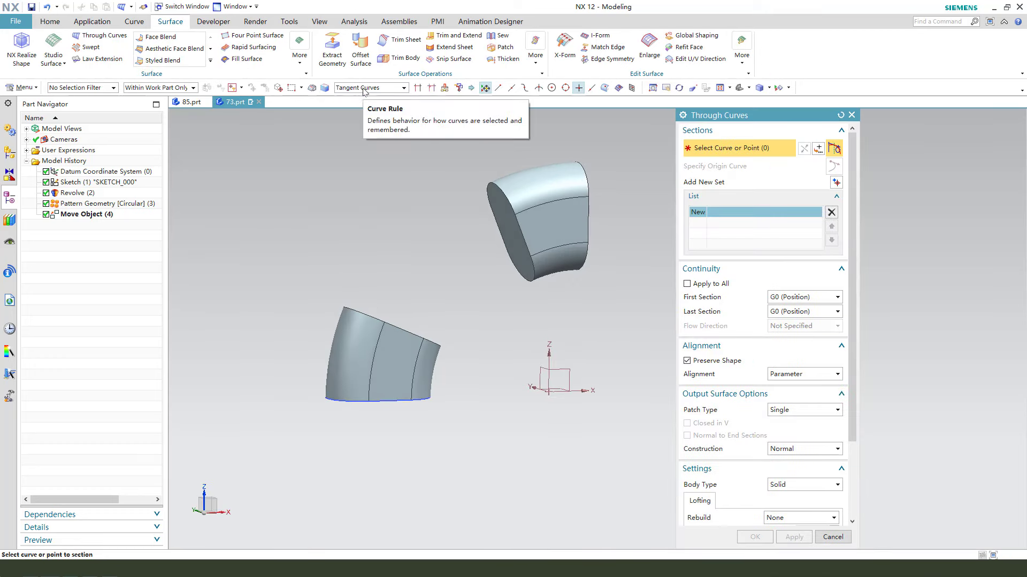
pyautogui.moveTo(361, 67); pyautogui.dragTo(321, 96)
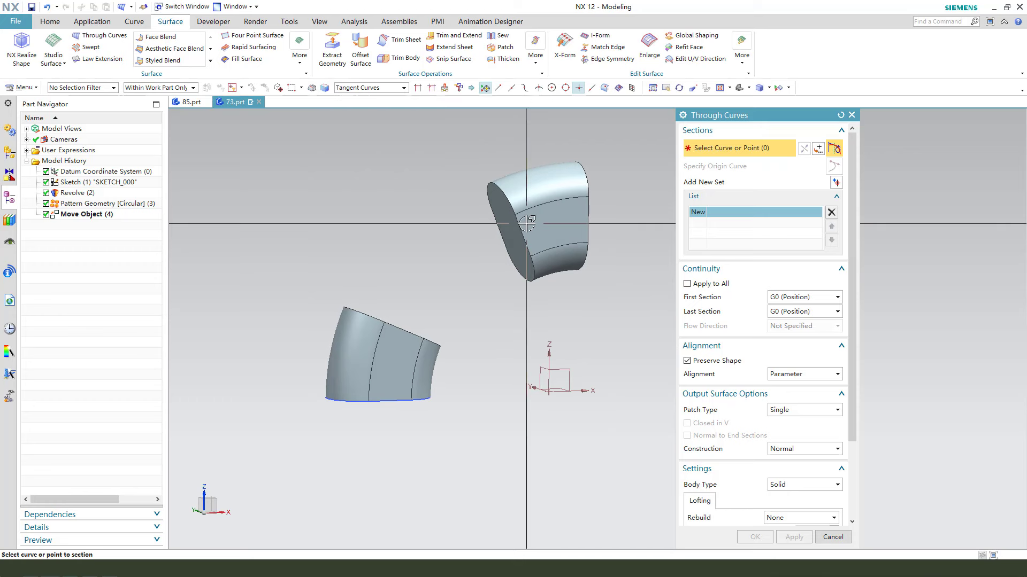
pyautogui.click(508, 236)
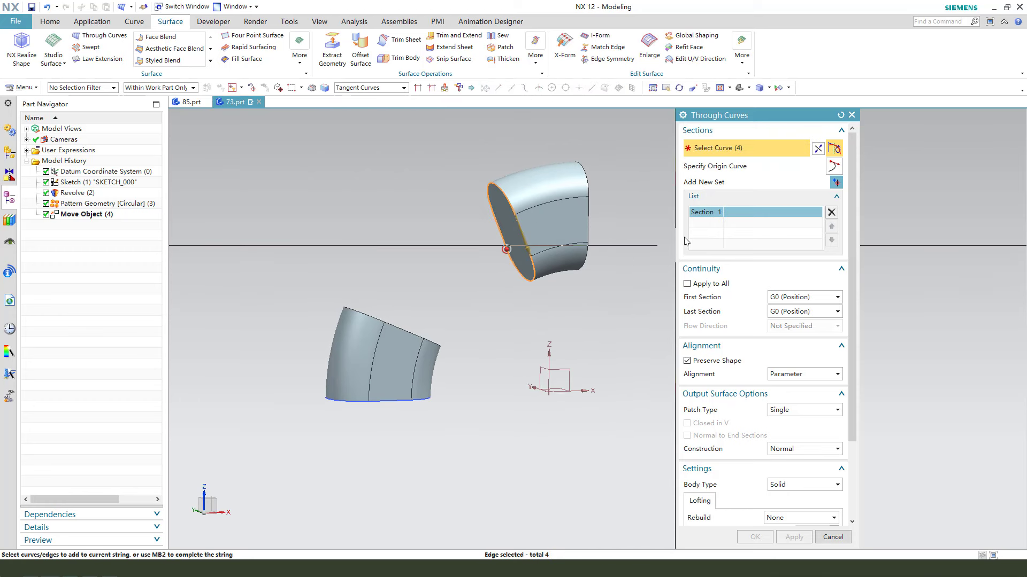
pyautogui.middleClick(644, 241)
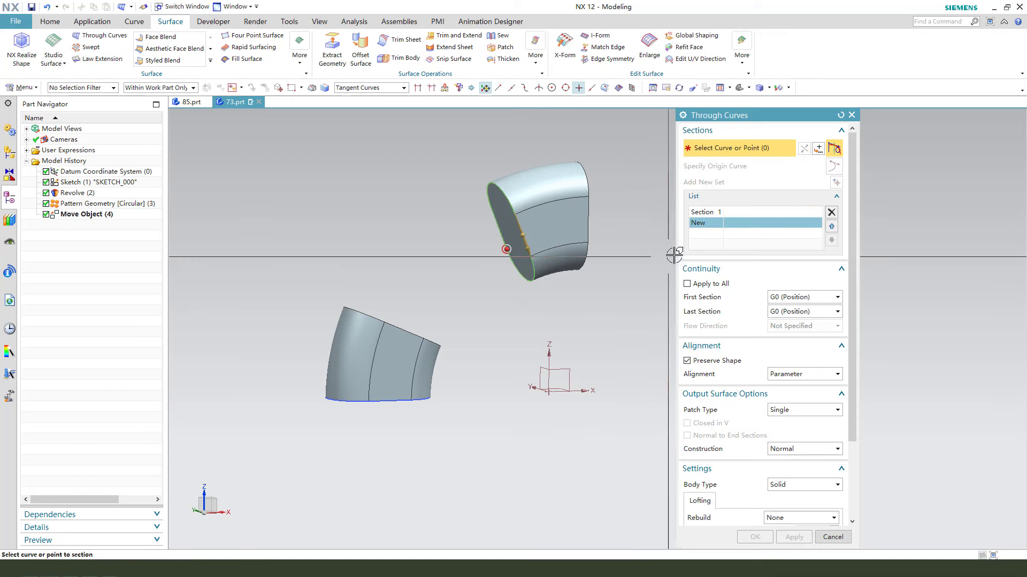
# Step: Define the lower segment's slanted end-face edges as the second section and make the first section G1 (Tangent) to the upper segment's faces
pyautogui.moveTo(404, 333); pyautogui.dragTo(408, 315, button='middle')
pyautogui.click(408, 316)
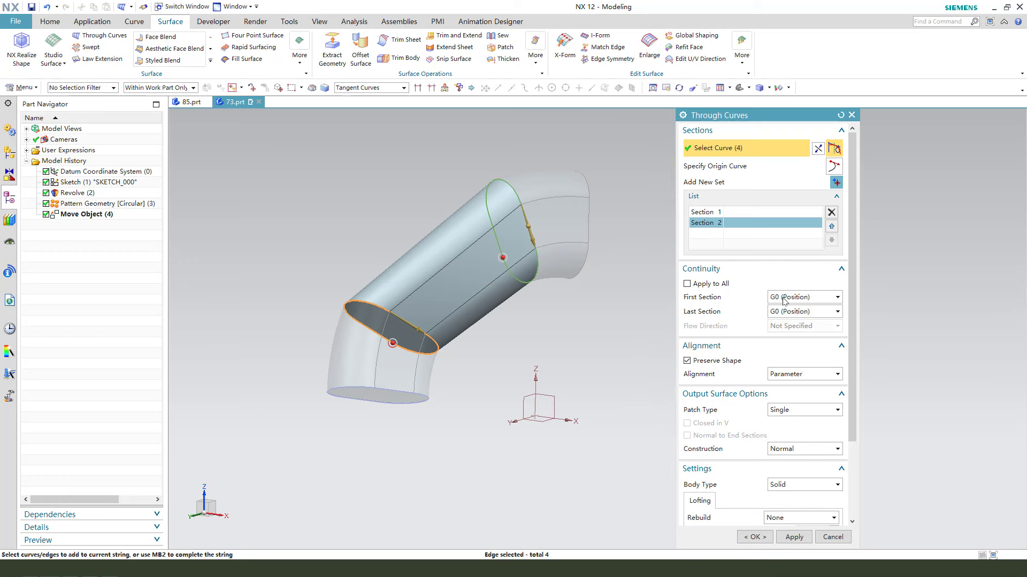
pyautogui.click(793, 321)
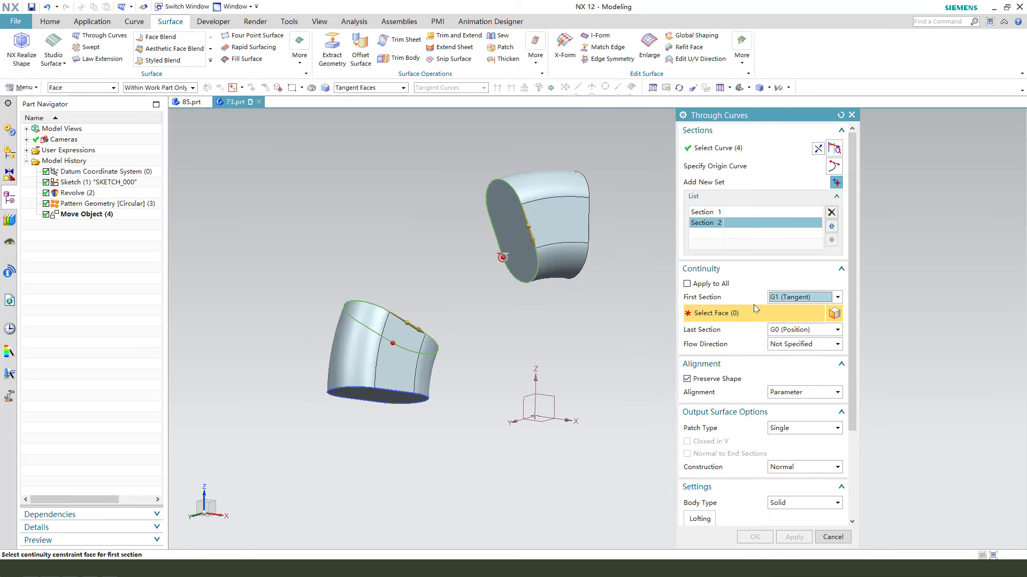
pyautogui.click(550, 216)
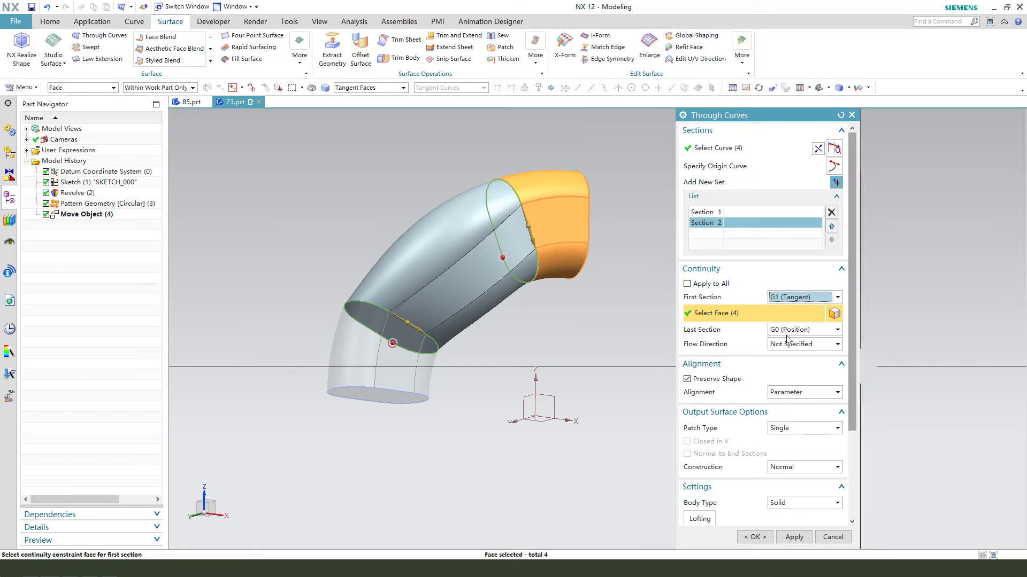
# Step: Make the last section G1 (Tangent) to the lower segment's faces, set the flow direction to Perpendicular, and create the Through Curves solid
pyautogui.click(793, 353)
pyautogui.click(391, 368)
pyautogui.moveTo(533, 374); pyautogui.dragTo(534, 320, button='middle')
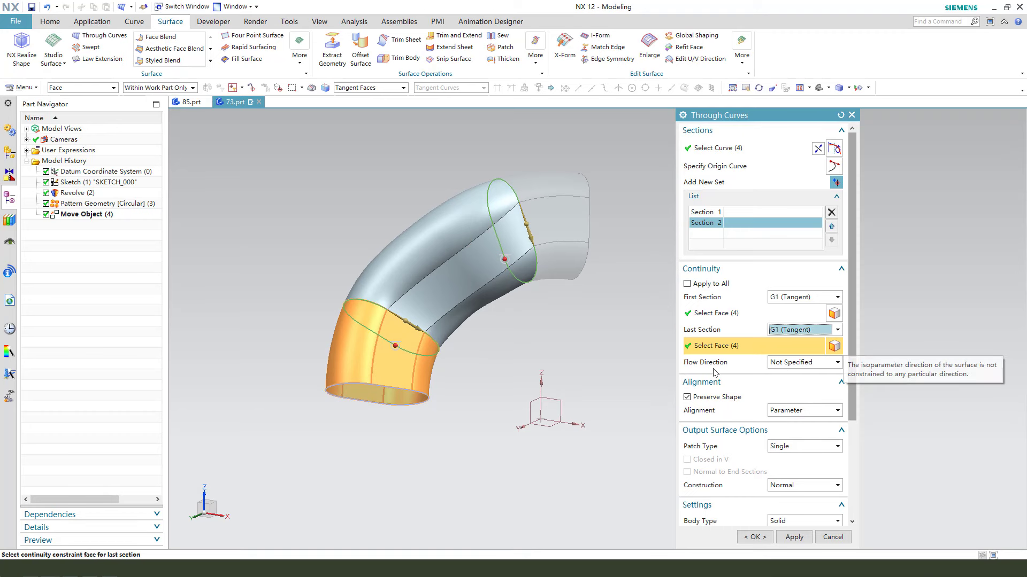
pyautogui.click(799, 363)
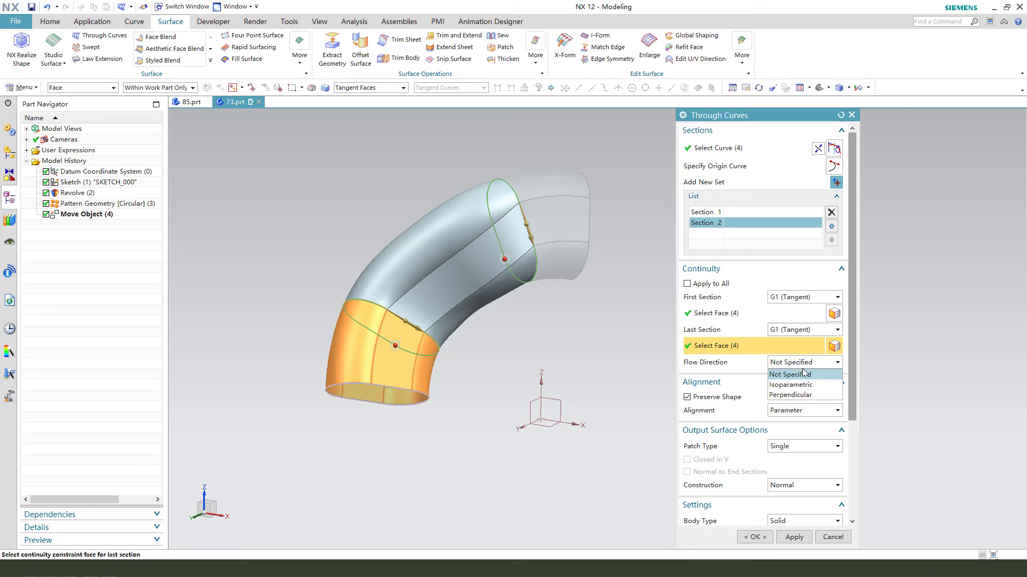
pyautogui.click(790, 395)
pyautogui.moveTo(620, 316); pyautogui.dragTo(695, 481, button='middle')
pyautogui.scroll(-3, 799, 464)
pyautogui.click(754, 538)
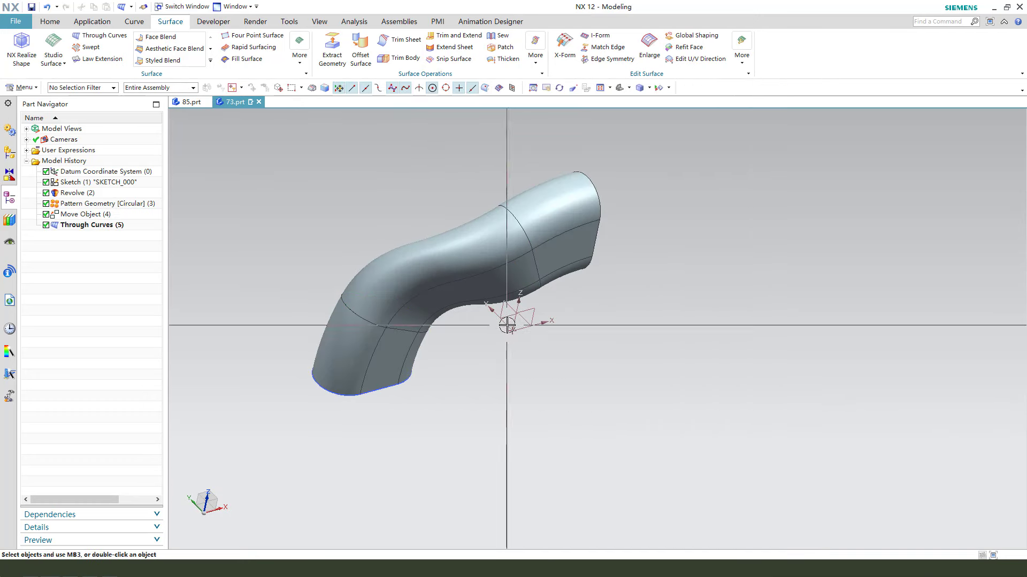
# Step: Mirror the two revolved segments and the lofted connection between them about the YZ plane with Mirror Geometry
pyautogui.moveTo(508, 316); pyautogui.dragTo(413, 292, button='middle')
pyautogui.click(59, 23)
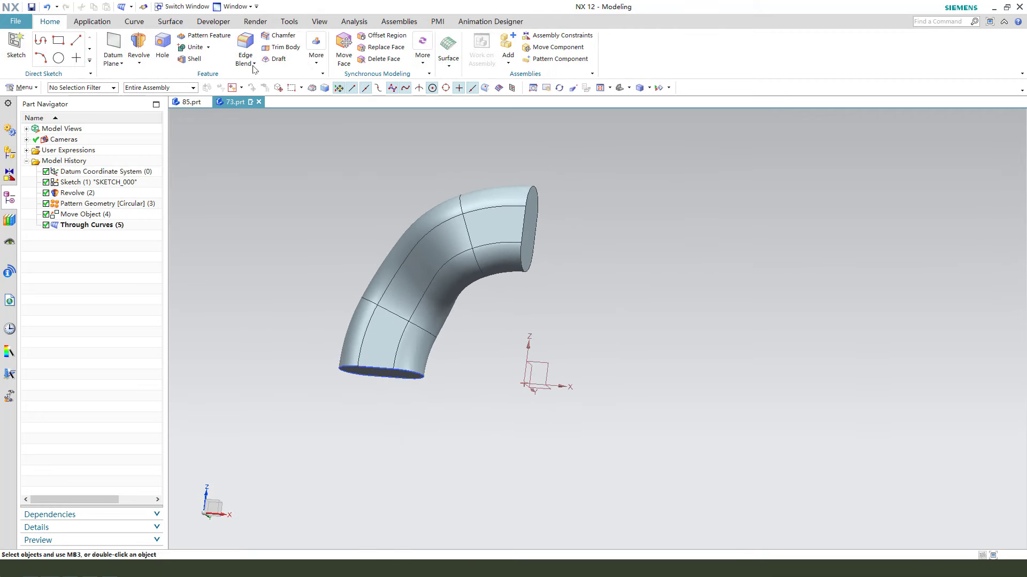
pyautogui.click(319, 63)
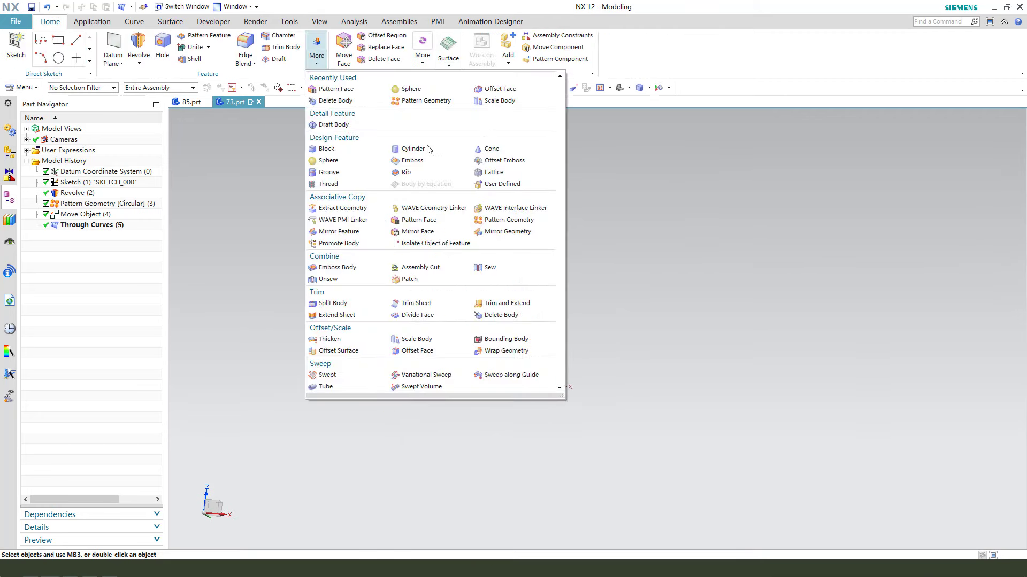
pyautogui.click(494, 239)
pyautogui.click(449, 252)
pyautogui.click(449, 253)
pyautogui.click(410, 343)
pyautogui.click(722, 190)
pyautogui.moveTo(584, 279); pyautogui.dragTo(564, 317, button='middle')
pyautogui.click(839, 188)
pyautogui.click(826, 206)
pyautogui.click(541, 355)
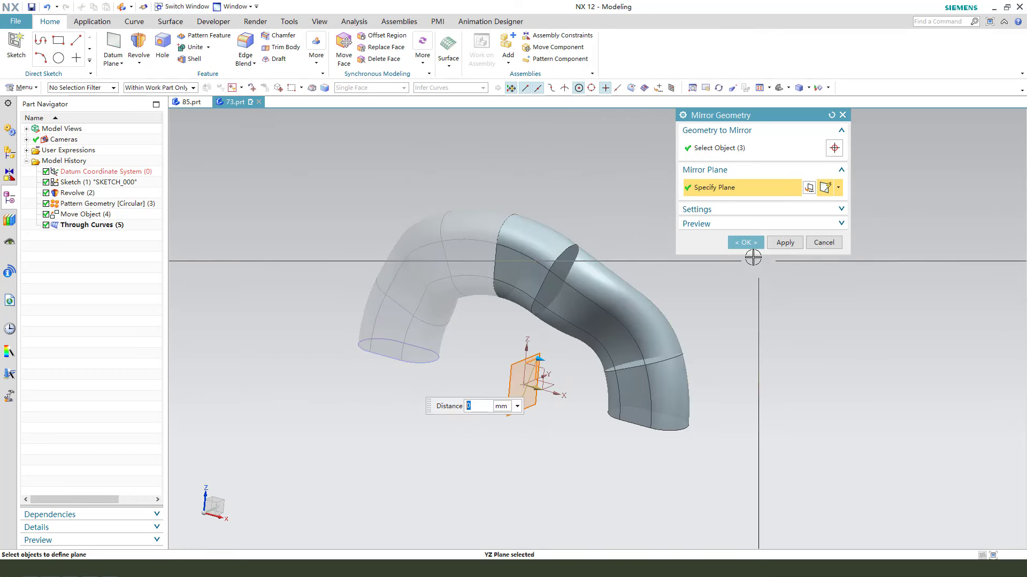
pyautogui.click(785, 243)
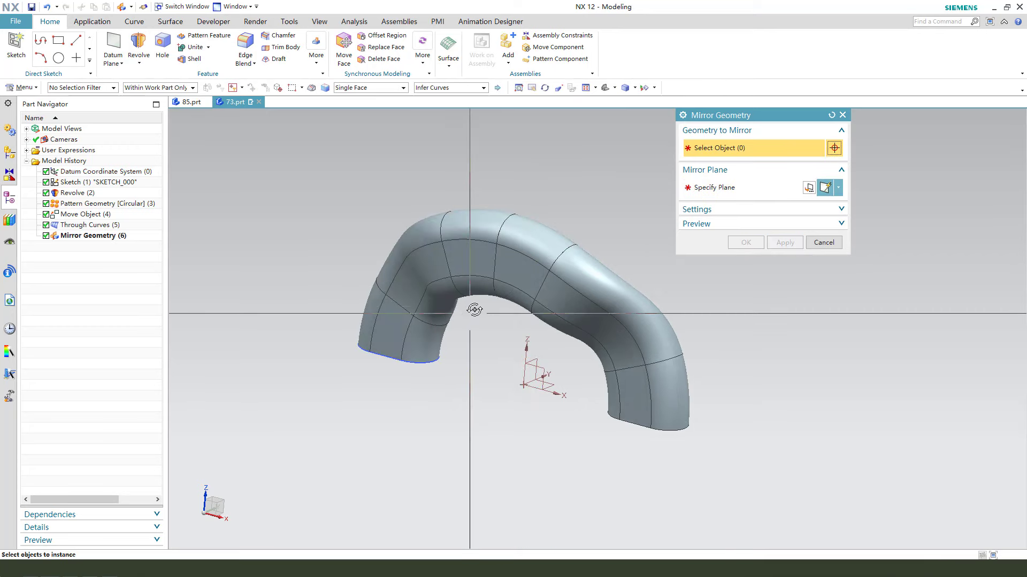
# Step: Mirror all six bodies of the upper half-ring about the XY plane to complete the ring
pyautogui.moveTo(478, 303); pyautogui.dragTo(468, 300, button='middle')
pyautogui.click(378, 354)
pyautogui.click(377, 354)
pyautogui.click(485, 241)
pyautogui.click(540, 249)
pyautogui.click(618, 289)
pyautogui.click(667, 354)
pyautogui.middleClick(717, 234)
pyautogui.moveTo(555, 328); pyautogui.dragTo(556, 369, button='middle')
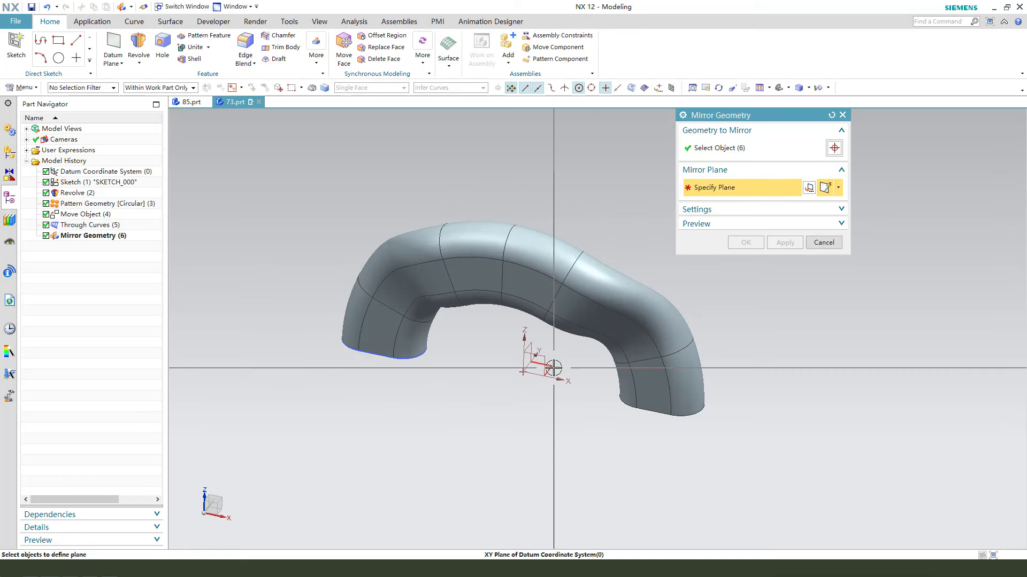
pyautogui.click(554, 368)
pyautogui.click(746, 243)
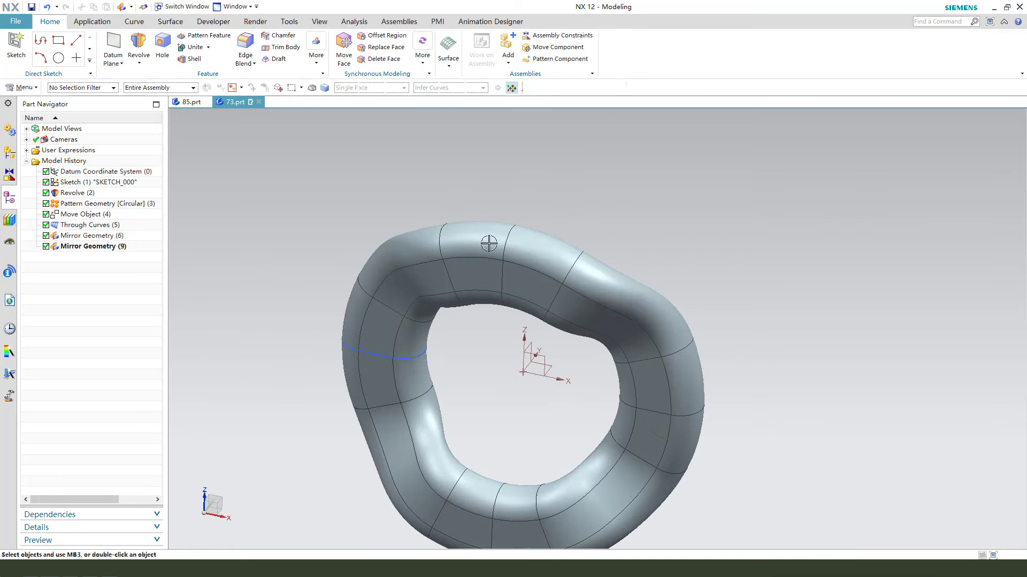
# Step: Unite all segments of the ring into a single solid body
pyautogui.moveTo(481, 240); pyautogui.dragTo(518, 322, button='middle')
pyautogui.press('F8')
pyautogui.scroll(1, 721, 465)
pyautogui.scroll(-2, 511, 271)
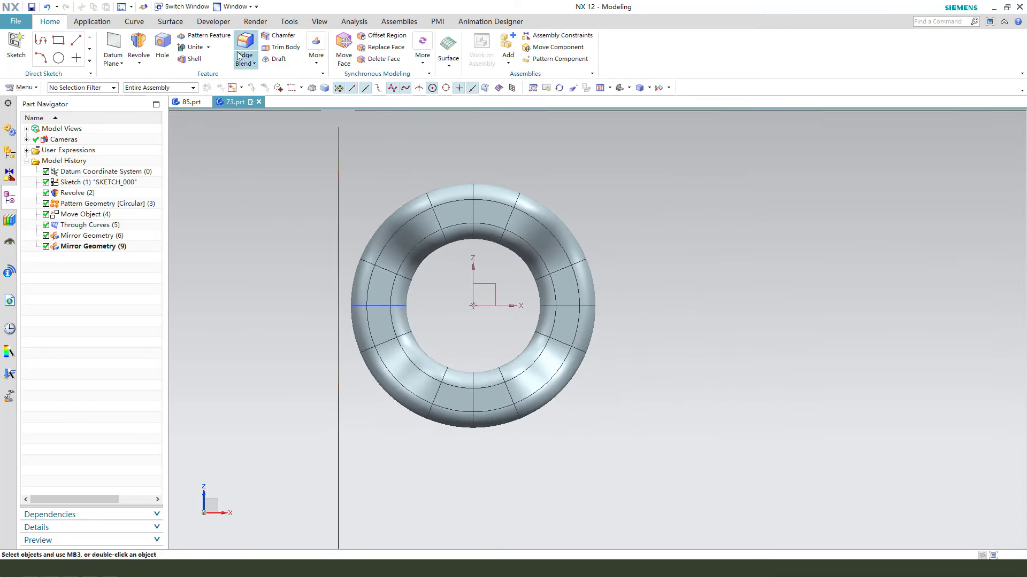
pyautogui.click(192, 47)
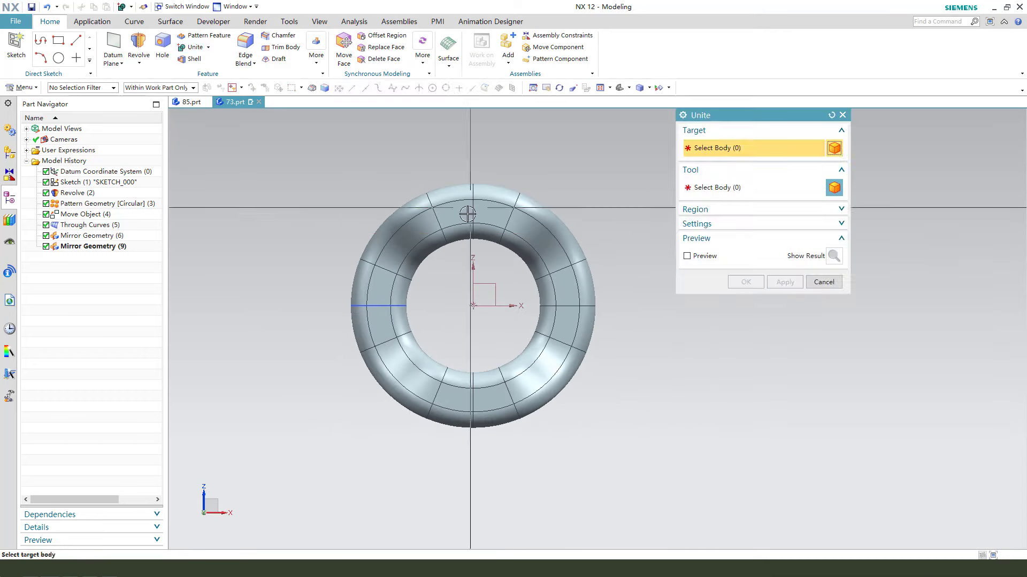
pyautogui.click(407, 238)
pyautogui.moveTo(289, 145); pyautogui.dragTo(639, 430)
pyautogui.click(747, 283)
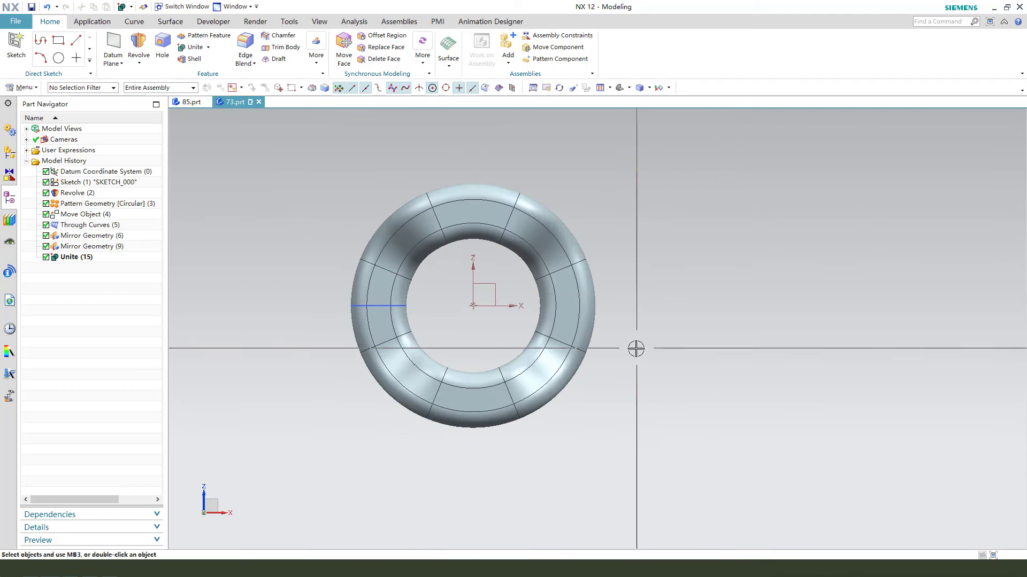
# Step: Rotate the united ring 45° about the Y-axis through the origin using Move Object with Angle motion, Move Original and Associative
pyautogui.click(24, 88)
pyautogui.moveTo(32, 114)
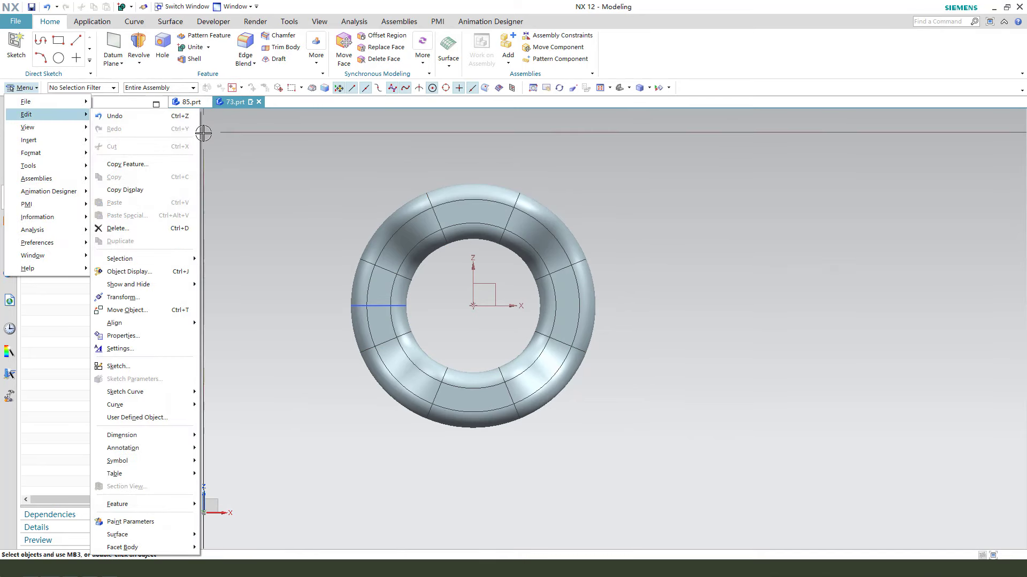
pyautogui.click(144, 315)
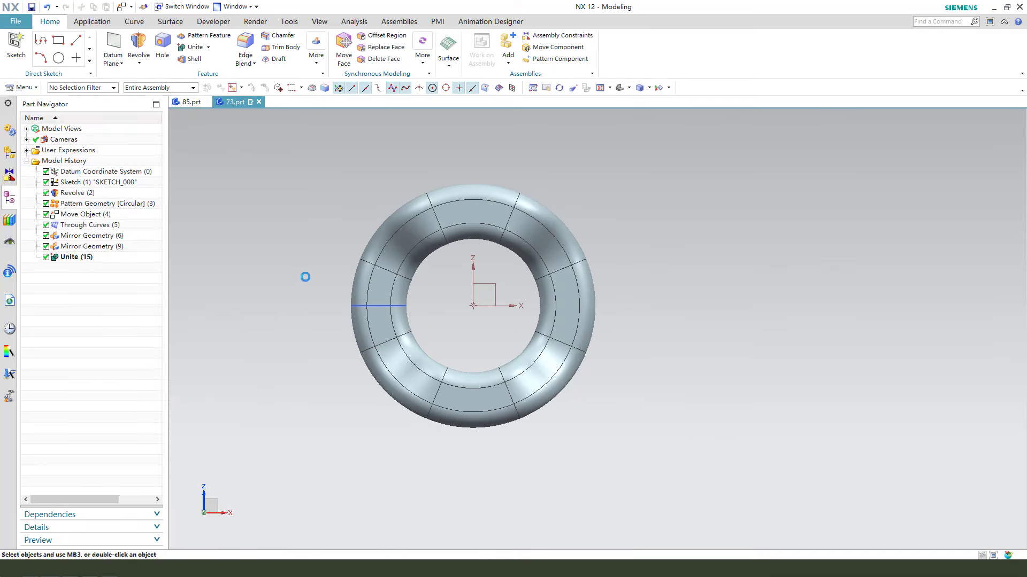
pyautogui.click(536, 199)
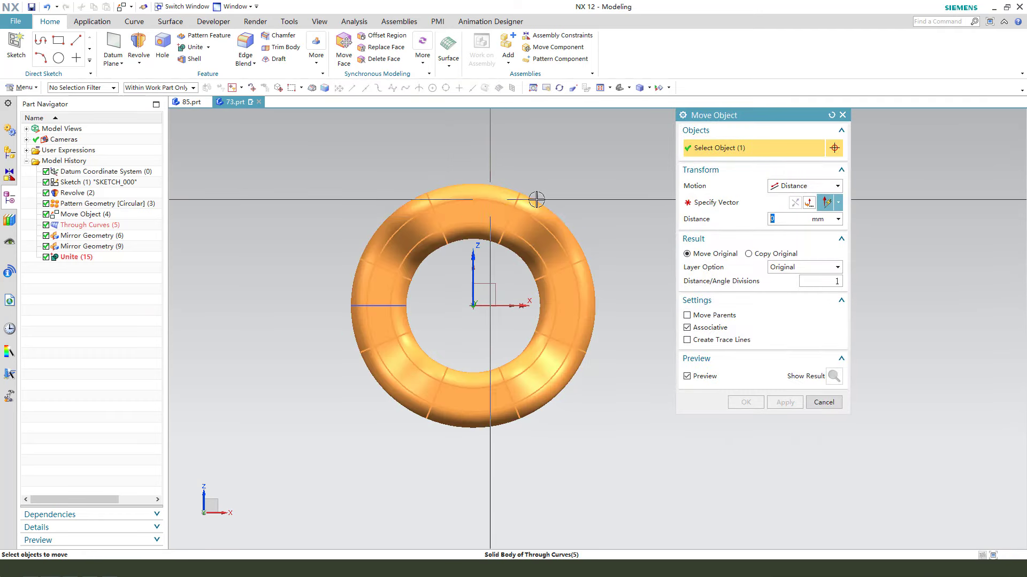
pyautogui.click(805, 186)
pyautogui.click(791, 199)
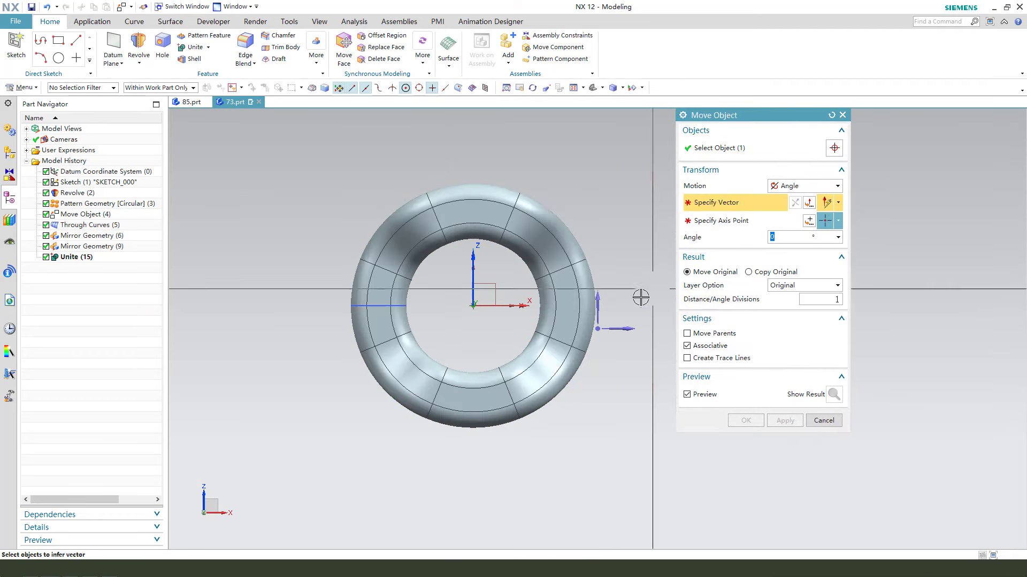
pyautogui.click(598, 328)
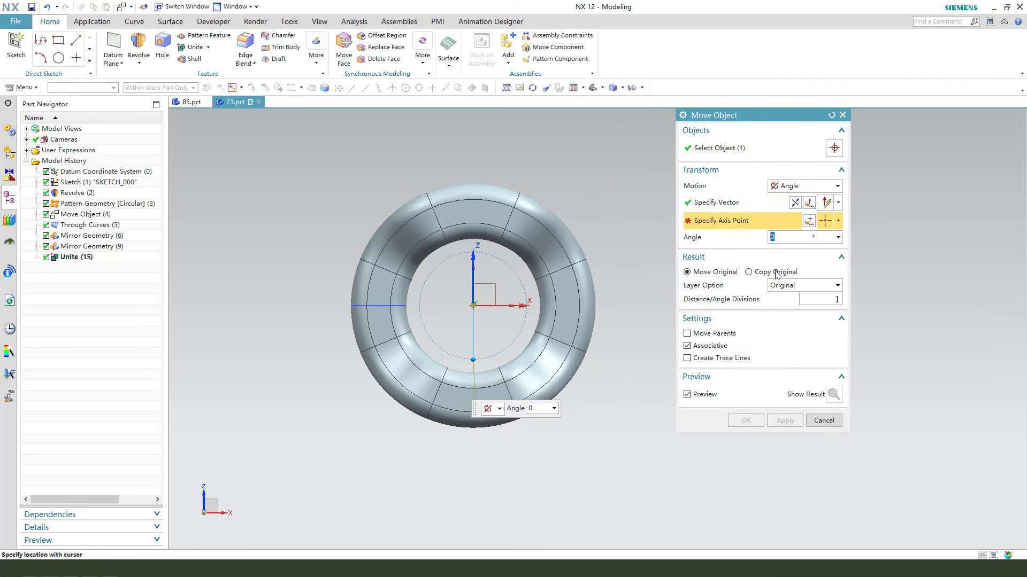
pyautogui.click(809, 221)
pyautogui.click(784, 325)
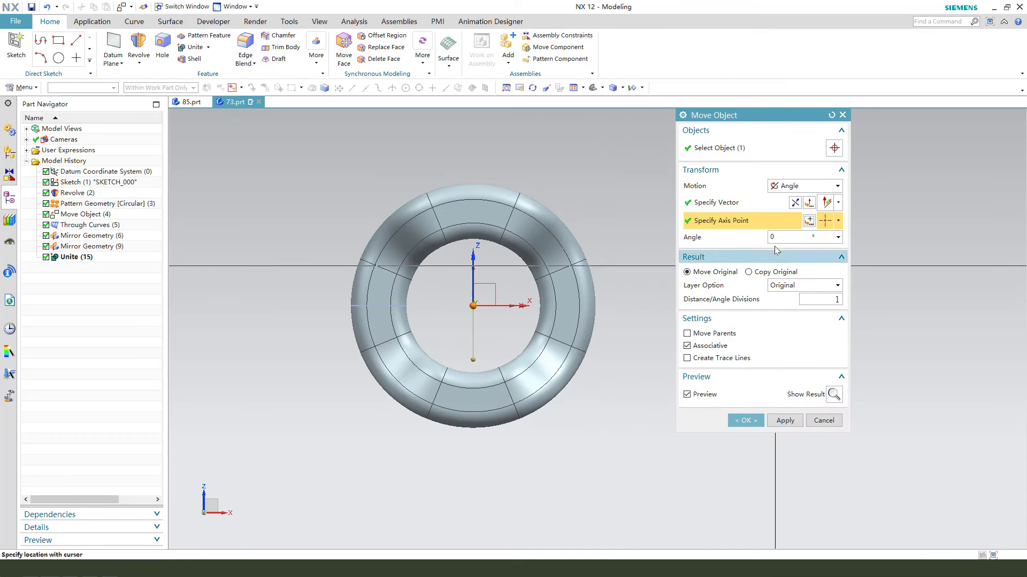
pyautogui.write('45')
pyautogui.press('Return')
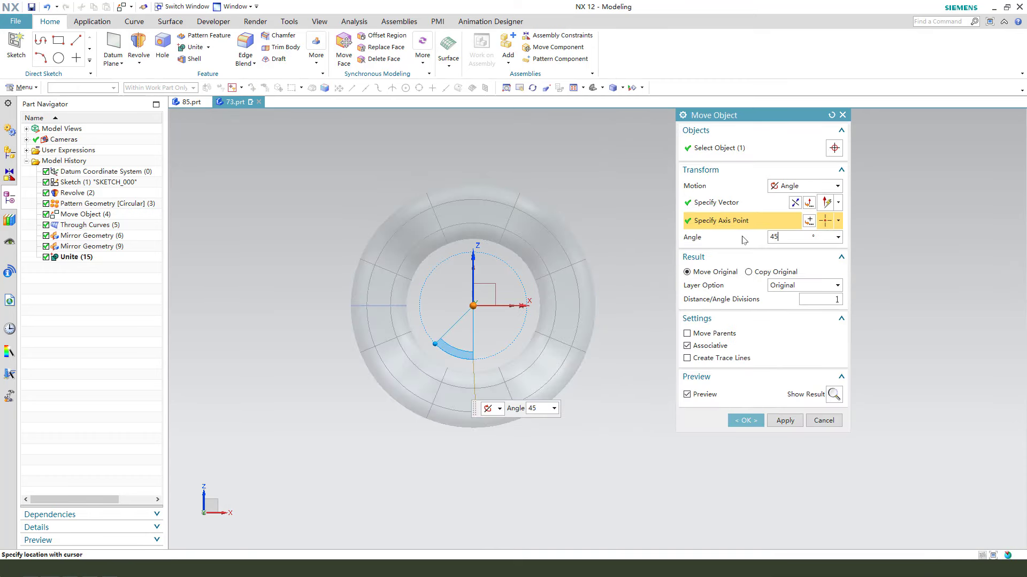
pyautogui.moveTo(599, 260); pyautogui.dragTo(597, 298, button='middle')
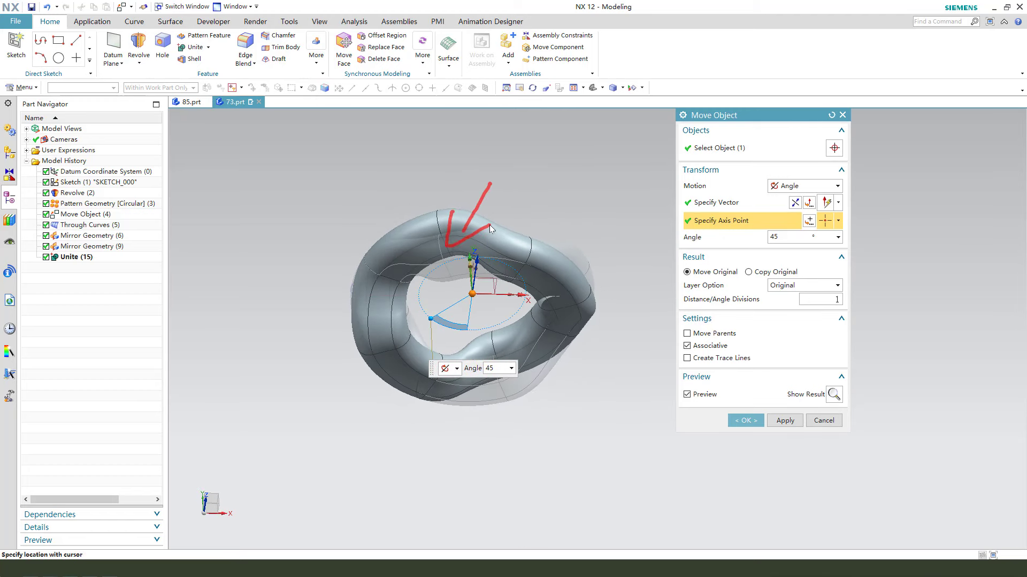
pyautogui.click(746, 421)
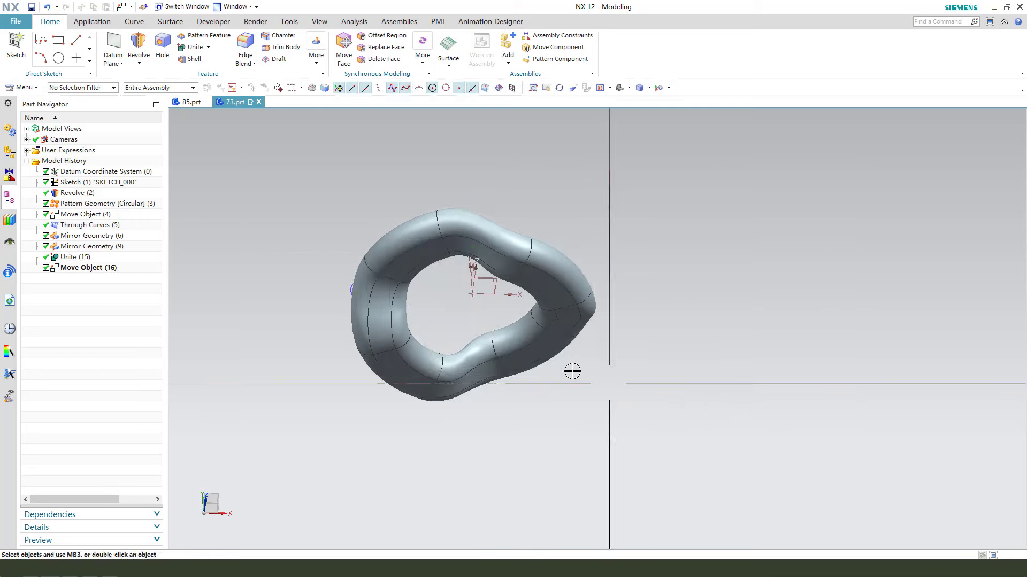
# Step: Hide the original profile sketch and save the part
pyautogui.moveTo(563, 367); pyautogui.dragTo(565, 398, button='middle')
pyautogui.click(358, 271)
pyautogui.hotkey('ctrl', 'b')
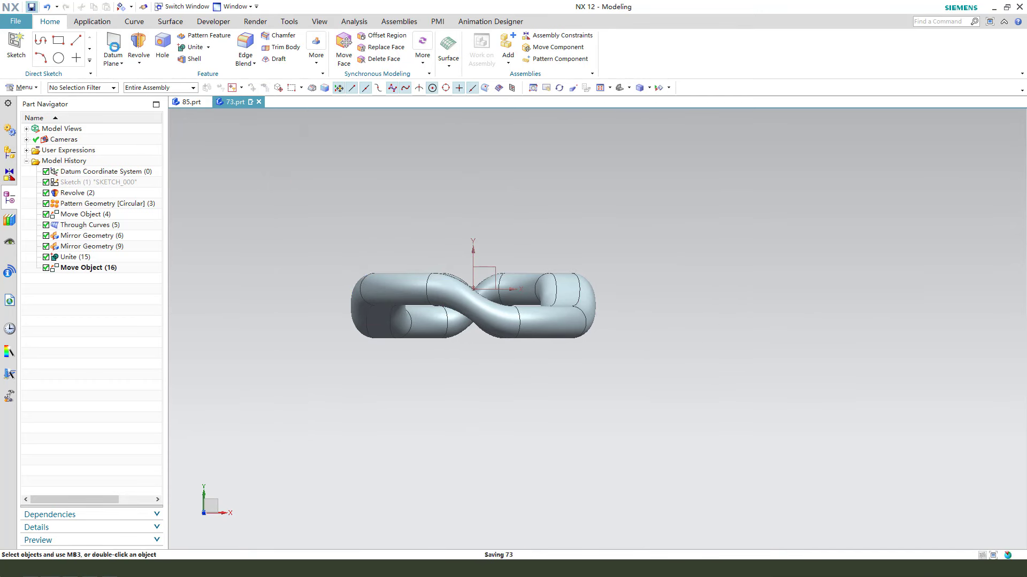
# Step: Start a sketch on the XY plane and draw a rectangle about 21 mm wide and 6.9 mm high around the ring
pyautogui.click(155, 81)
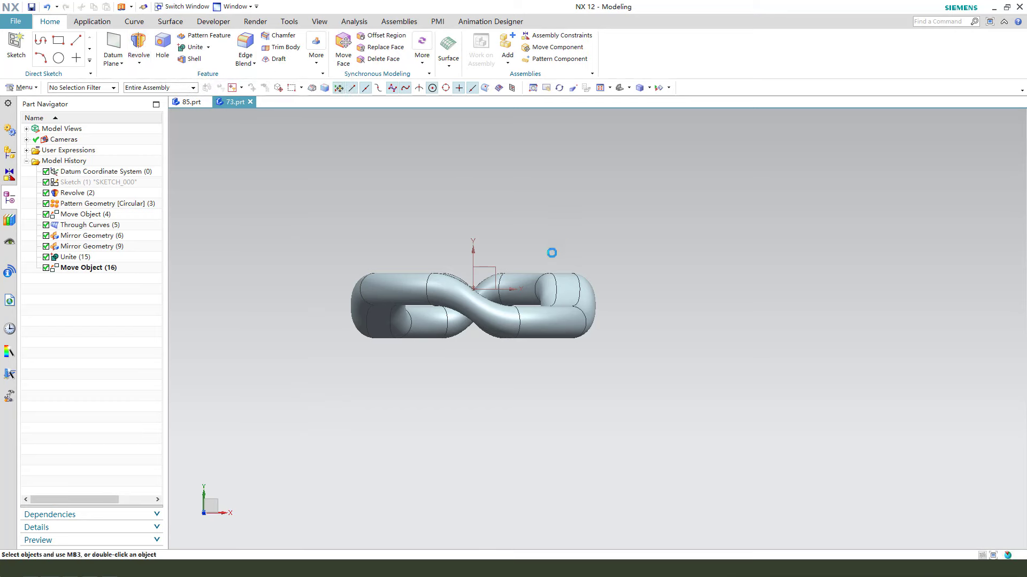
pyautogui.click(491, 266)
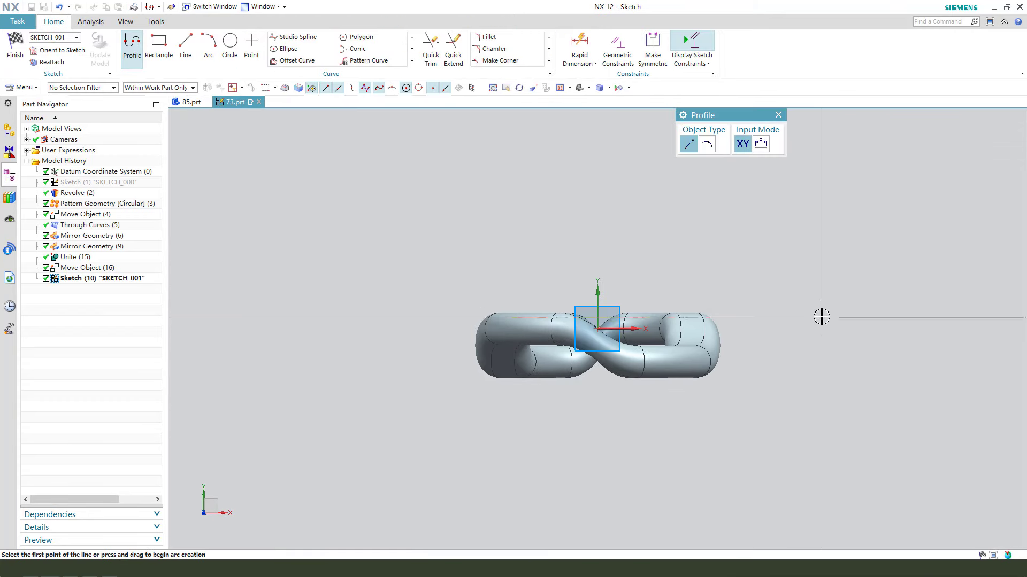
pyautogui.click(149, 45)
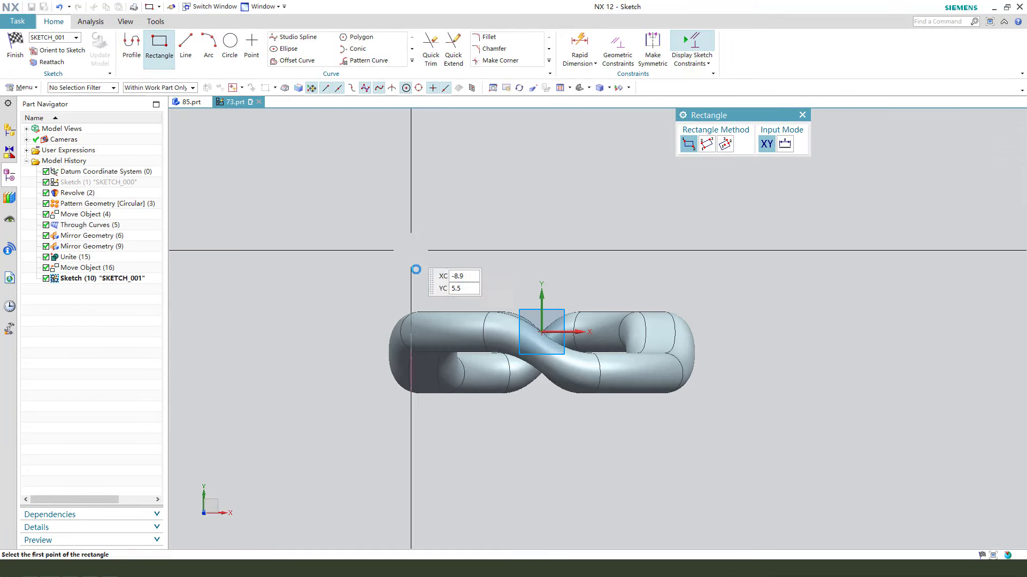
pyautogui.click(391, 301)
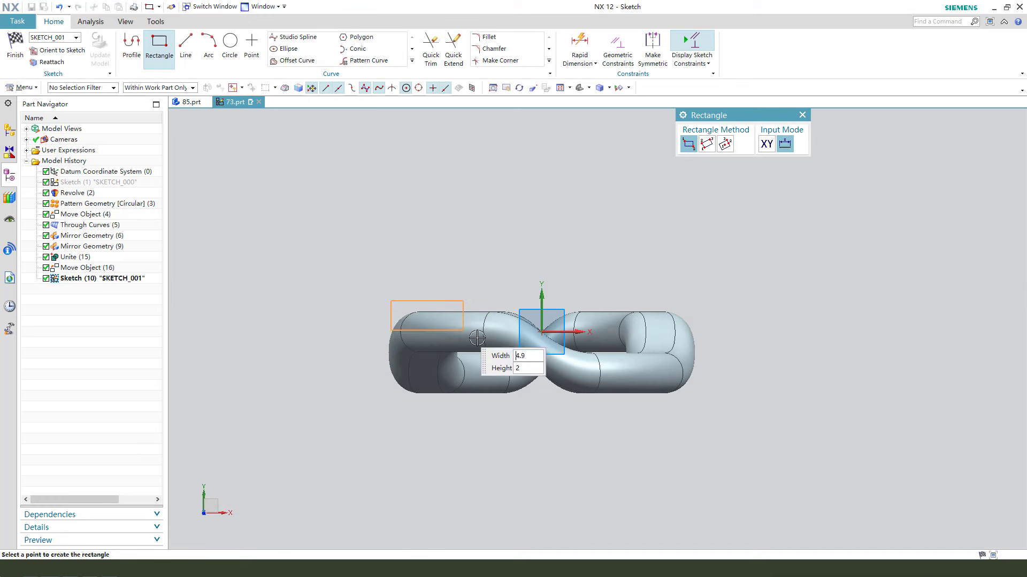
pyautogui.click(702, 402)
pyautogui.press('Escape')
pyautogui.scroll(-1, 733, 374)
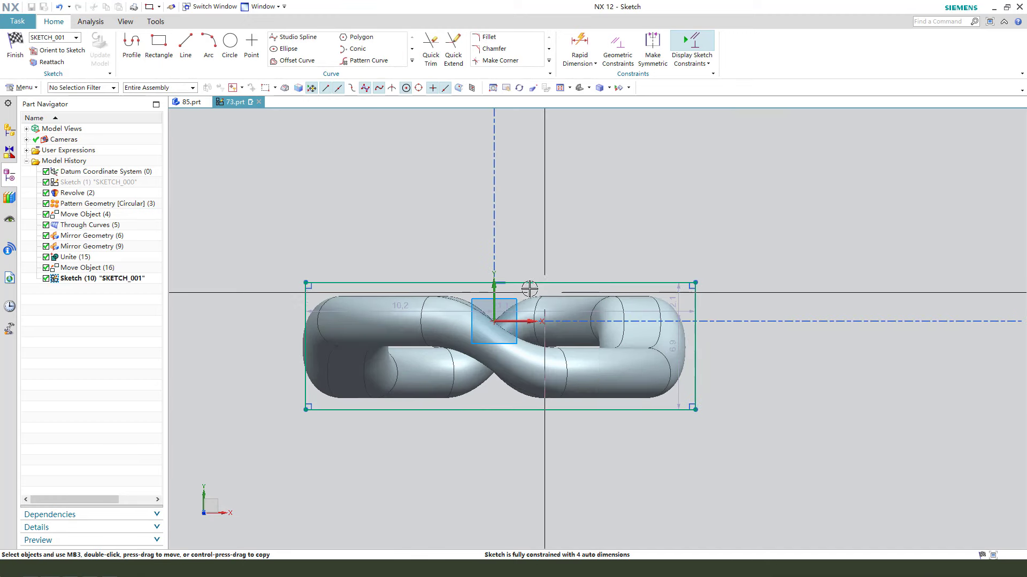
# Step: Constrain the rectangle's top edge midpoint to the vertical axis and shrink the rectangle to the ring's height, about 5.5 mm
pyautogui.click(494, 298)
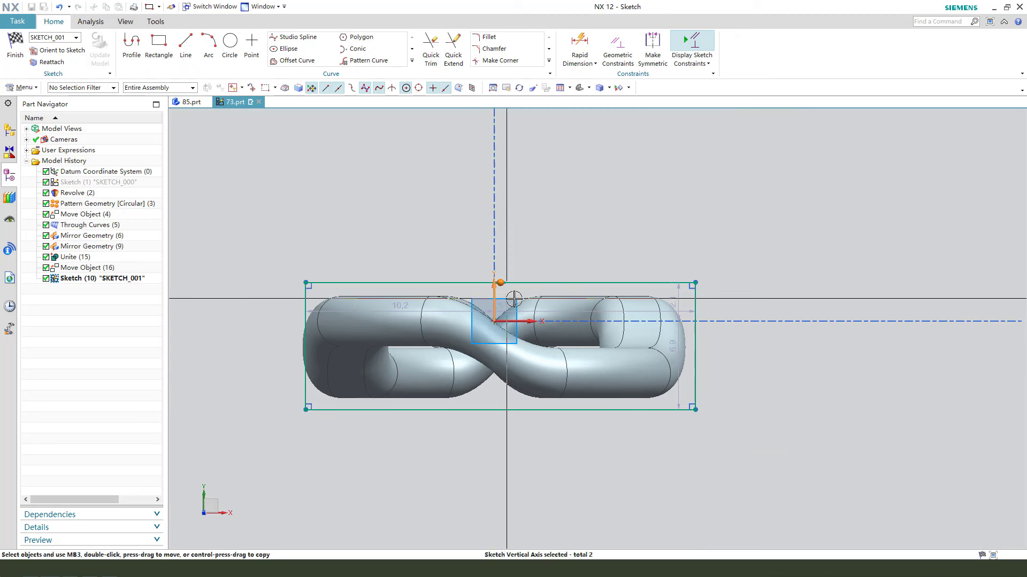
pyautogui.click(529, 278)
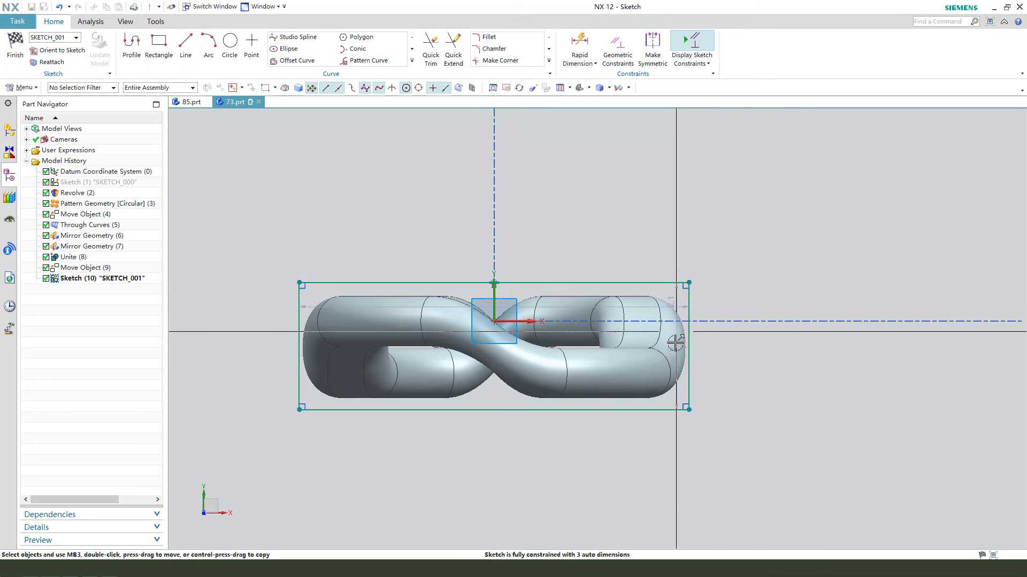
pyautogui.scroll(1, 749, 321)
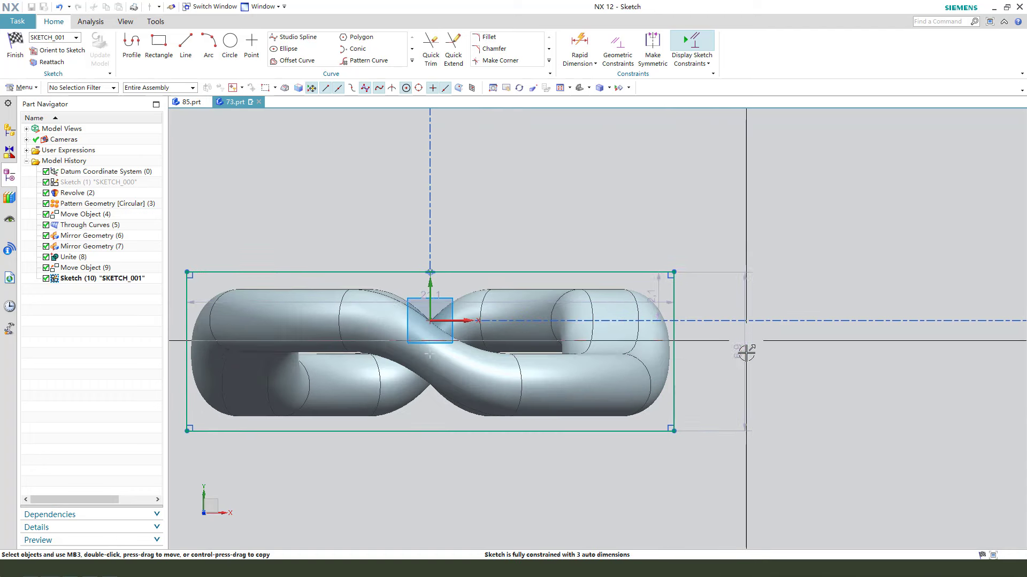
pyautogui.moveTo(674, 273); pyautogui.dragTo(675, 289)
pyautogui.moveTo(675, 430); pyautogui.dragTo(674, 415)
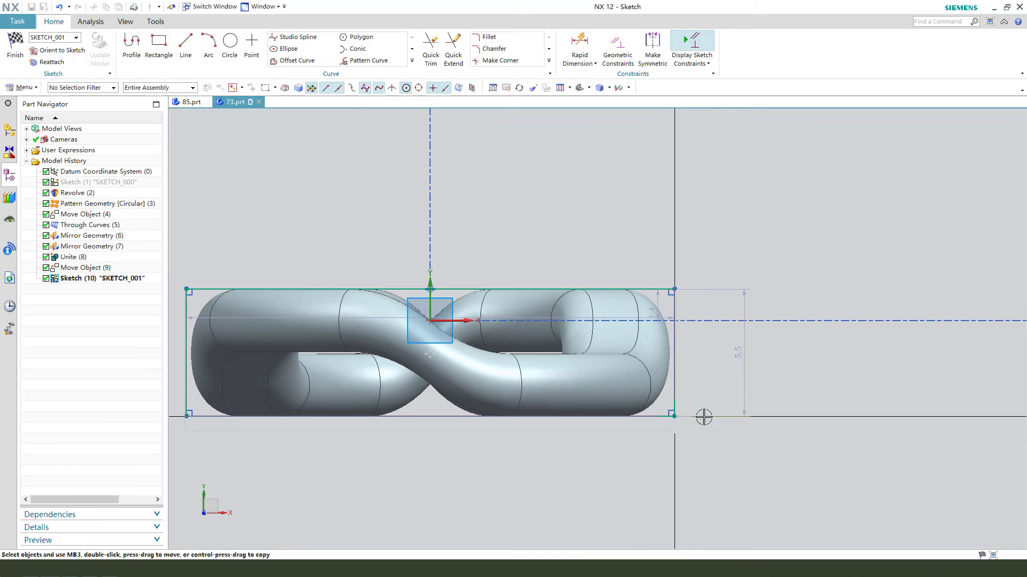
# Step: Turn the rectangle's automatic height dimension into a driving dimension, keeping its existing value
pyautogui.doubleClick(738, 352)
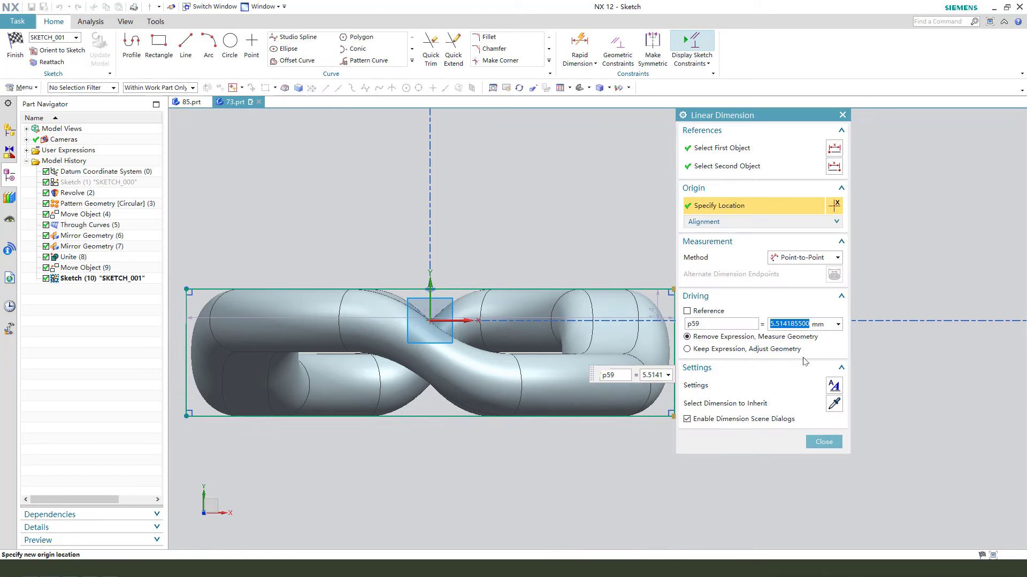
pyautogui.middleClick(651, 261)
pyautogui.scroll(-1, 663, 237)
pyautogui.scroll(1, 540, 302)
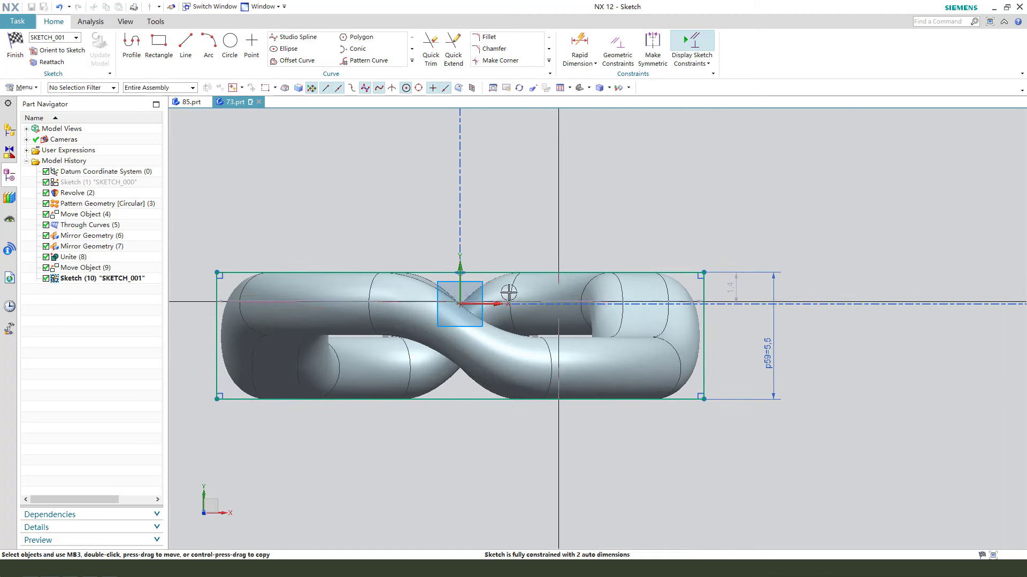
# Step: Place the rectangle's width dimension above the ring and set it to 20.7 mm to match the ring's ends
pyautogui.moveTo(459, 300); pyautogui.dragTo(487, 224)
pyautogui.doubleClick(487, 224)
pyautogui.scroll(-1, 214, 303)
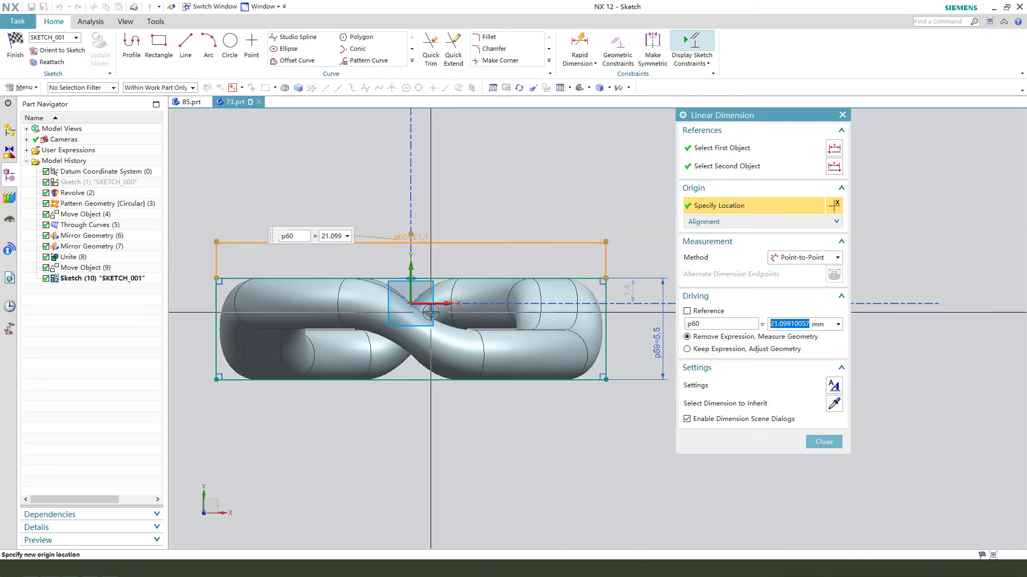
pyautogui.write('21')
pyautogui.press('Return')
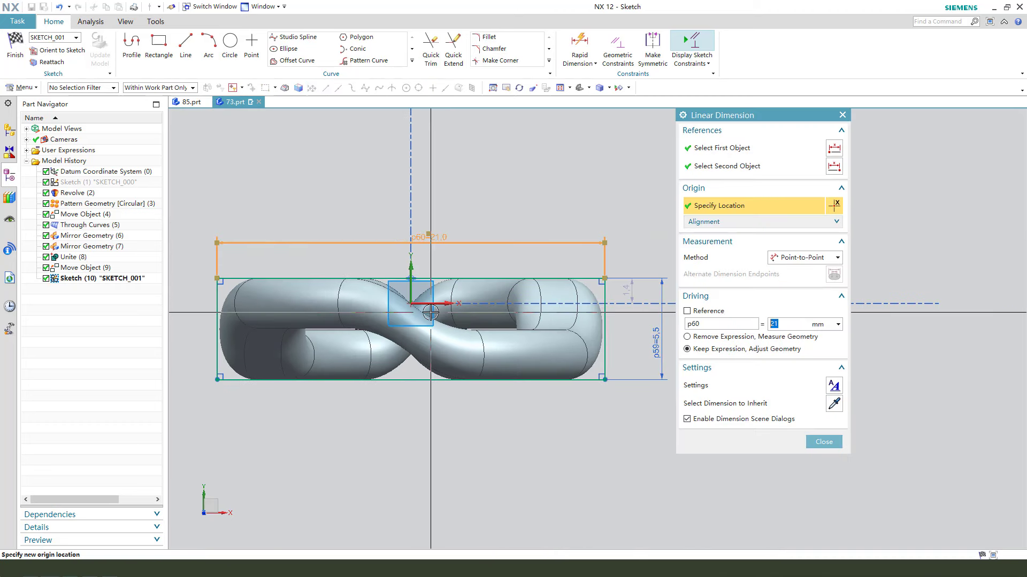
pyautogui.write('20')
pyautogui.press('Return')
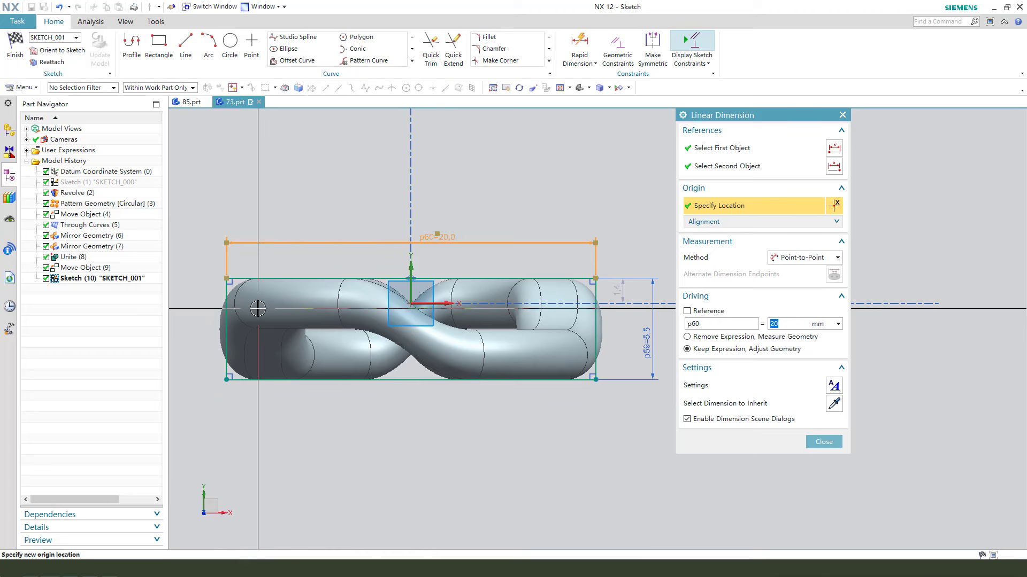
pyautogui.press('Return')
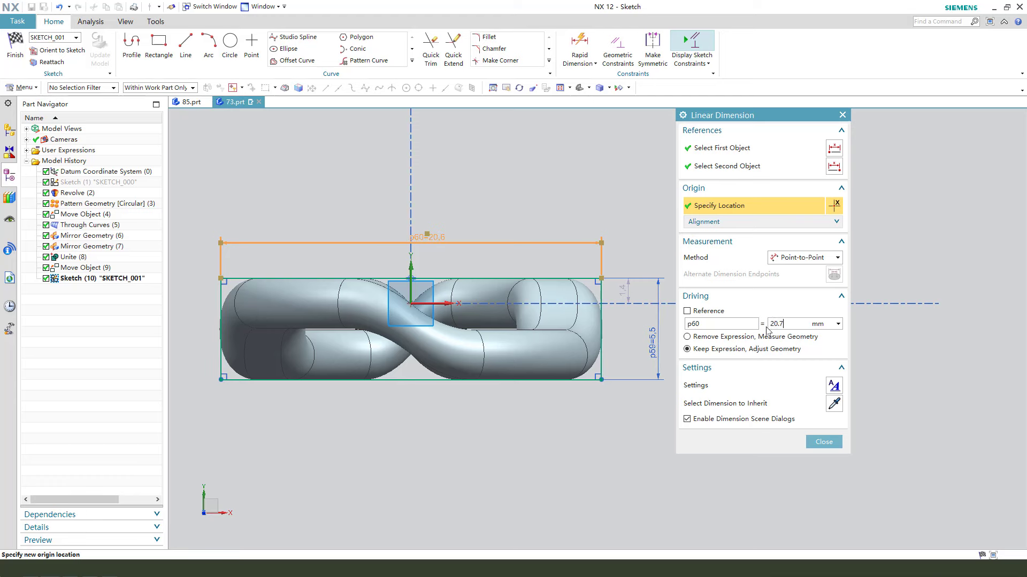
pyautogui.scroll(3, 612, 335)
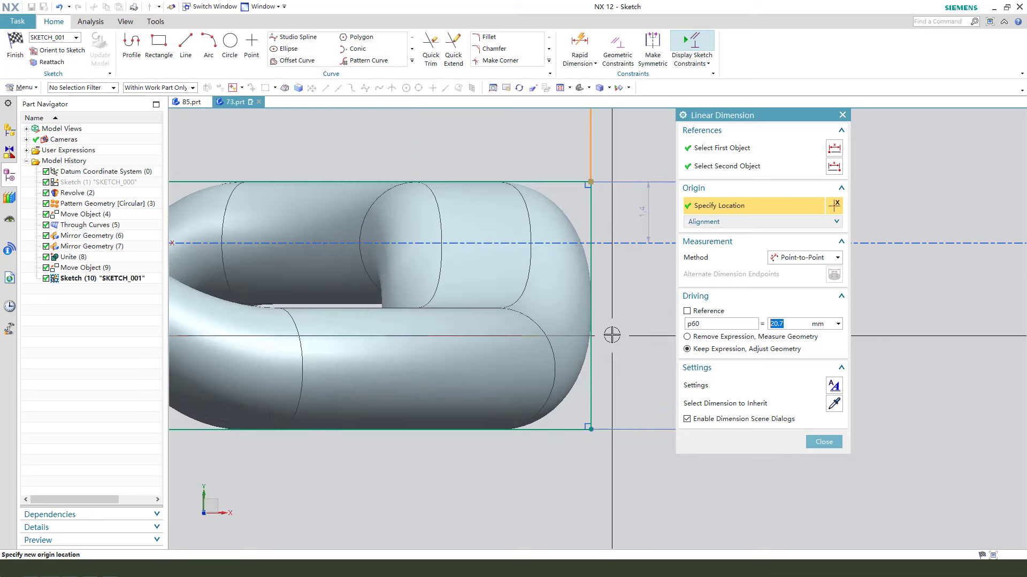
pyautogui.scroll(-1, 612, 334)
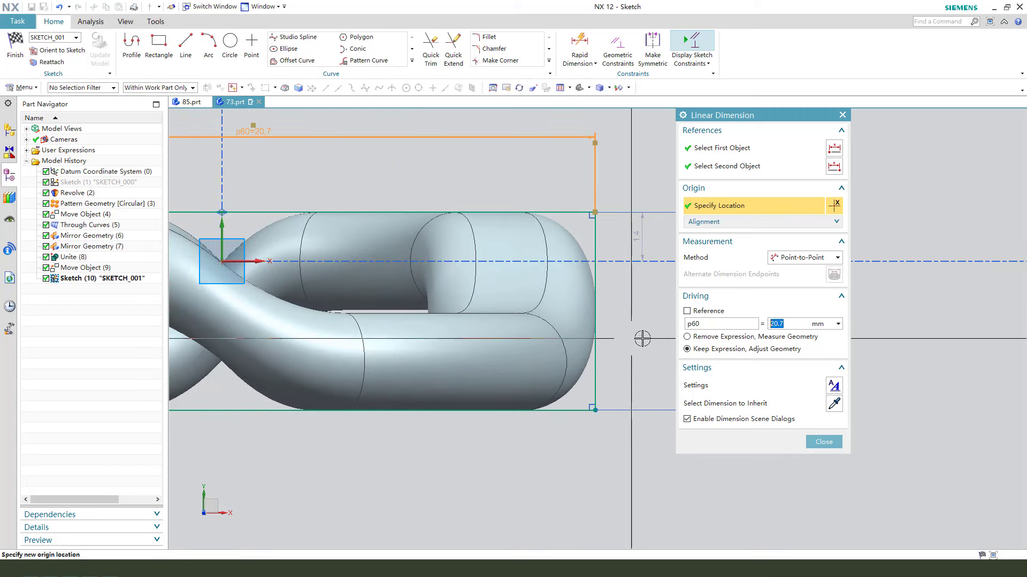
pyautogui.scroll(-4, 658, 340)
pyautogui.scroll(1, 612, 312)
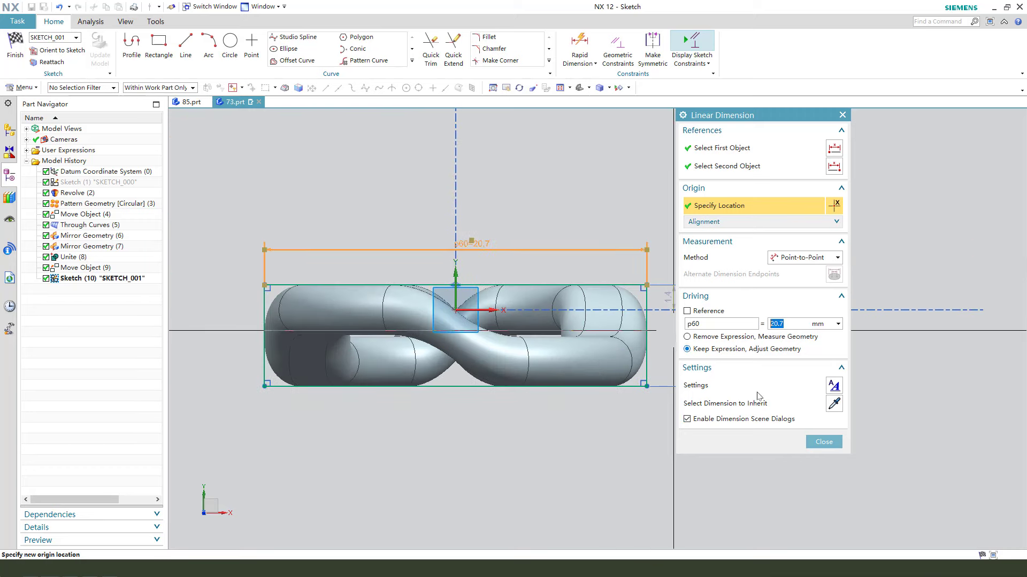
pyautogui.click(823, 442)
# Step: Set the distance between the rectangle's top edge and the horizontal sketch axis to 1.35 mm
pyautogui.scroll(3, 668, 294)
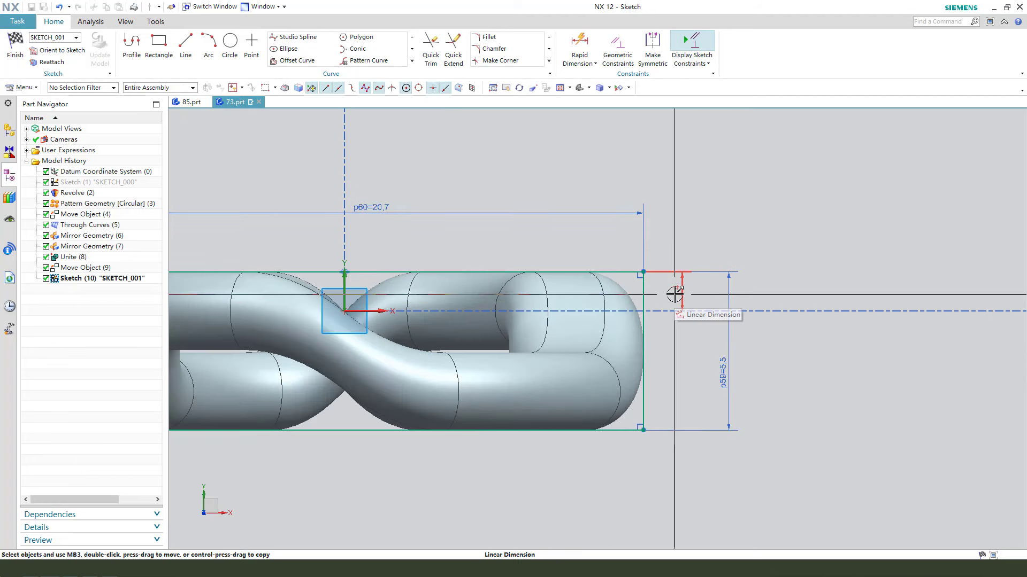
pyautogui.doubleClick(674, 294)
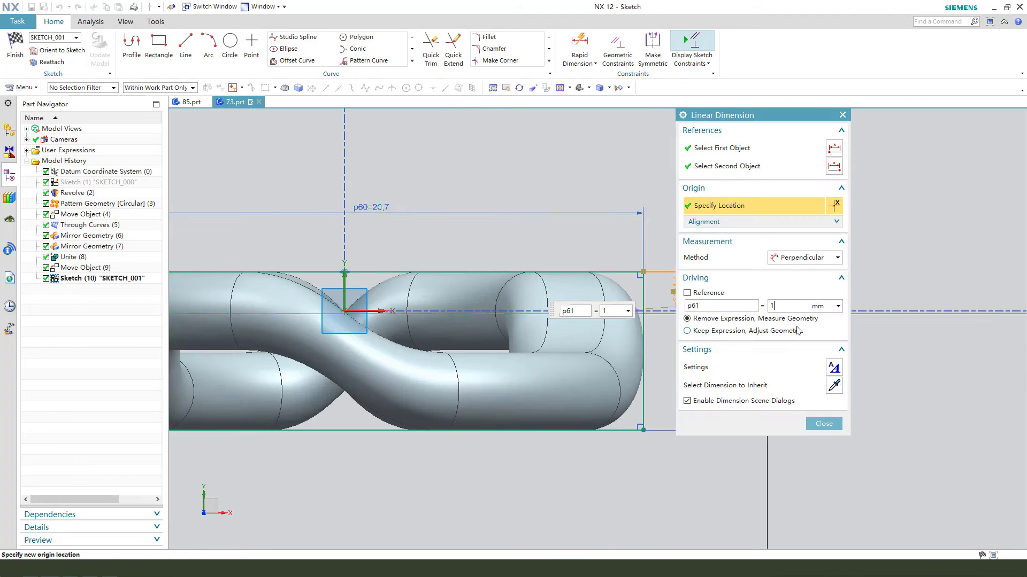
pyautogui.click(796, 330)
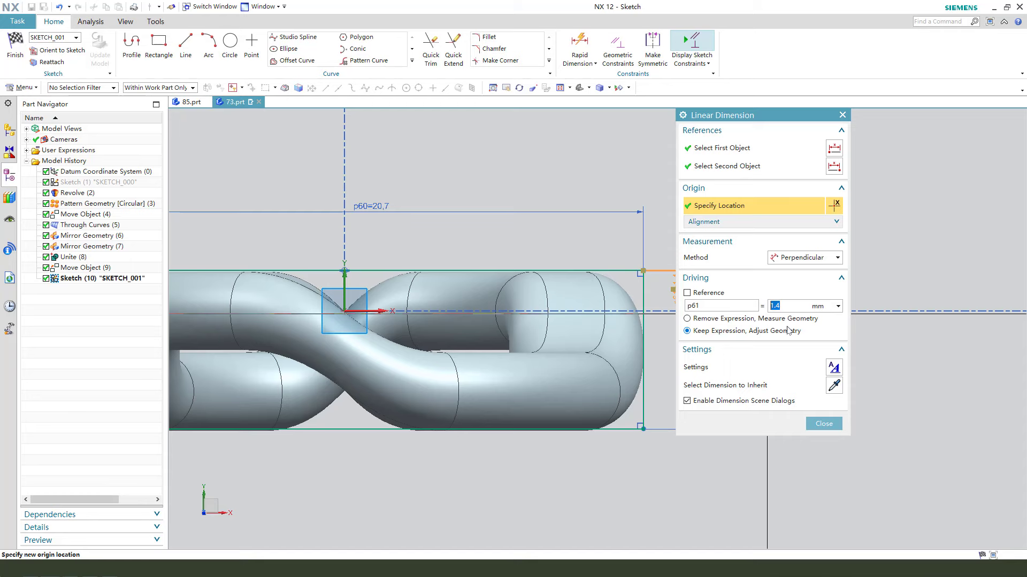
pyautogui.write('1.35')
pyautogui.press('Return')
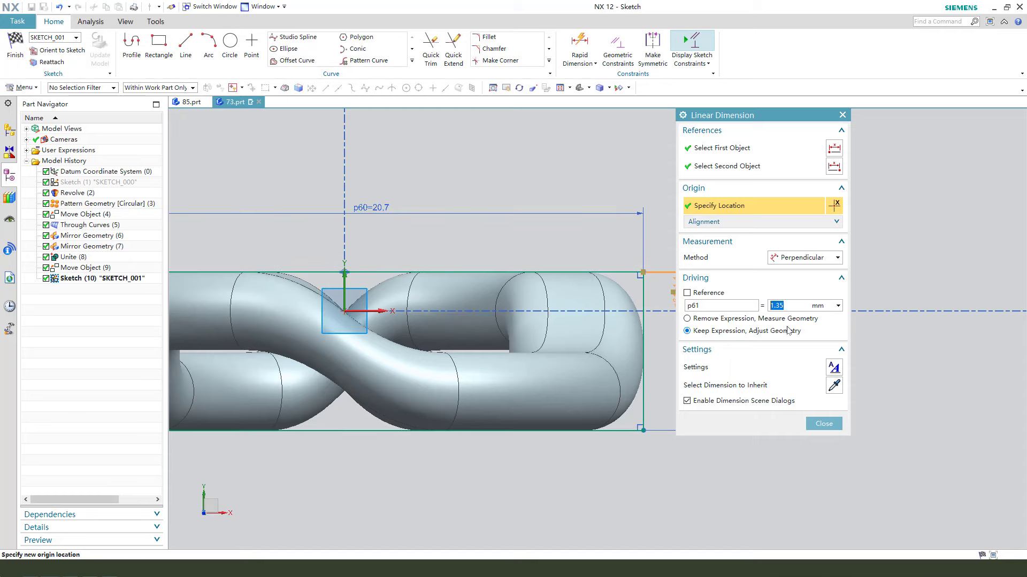
pyautogui.middleClick(641, 339)
pyautogui.scroll(-1, 727, 290)
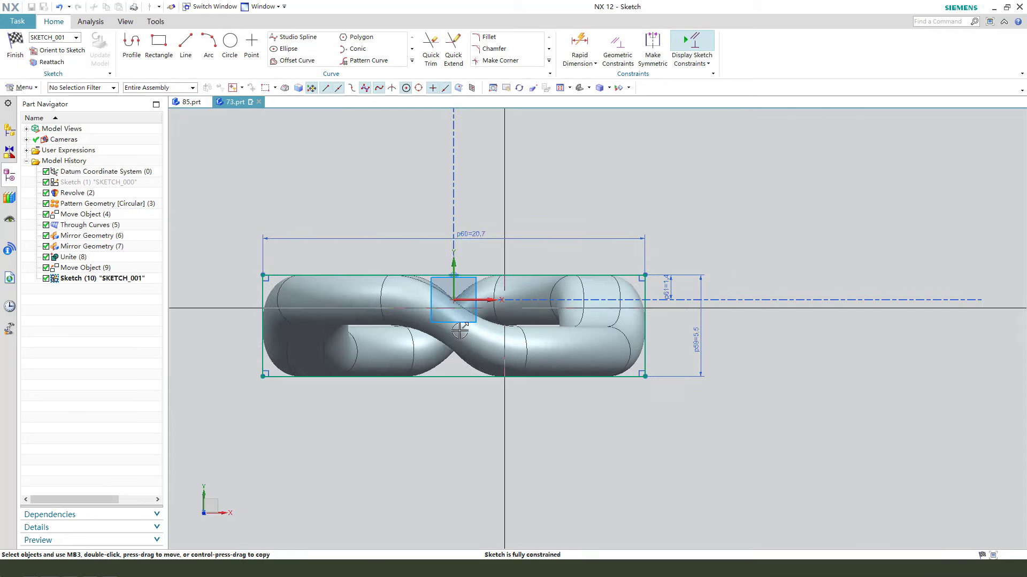
# Step: Draw a horizontal line across the rectangle joining the midpoints of its two vertical edges
pyautogui.click(190, 51)
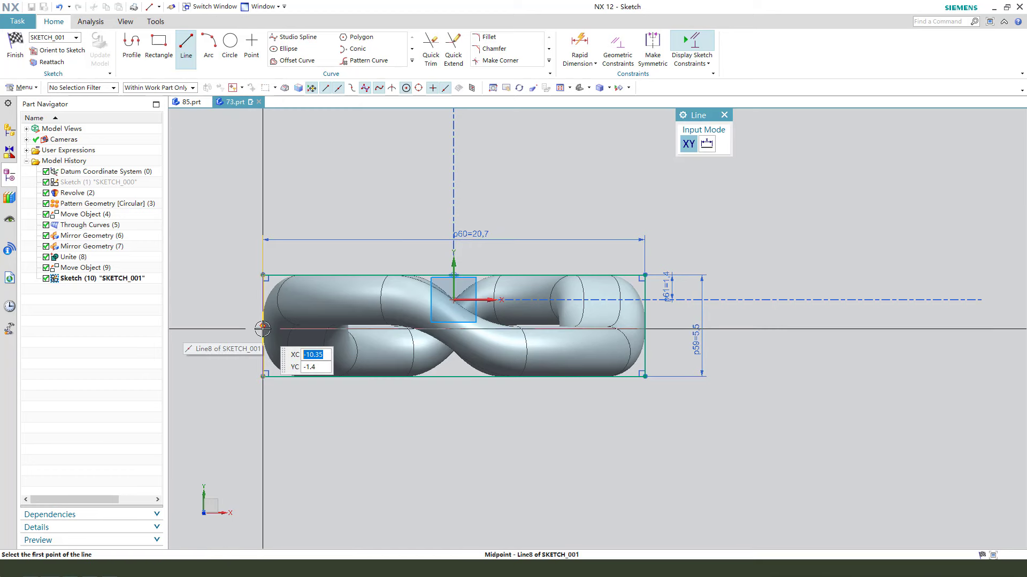
pyautogui.click(264, 325)
pyautogui.click(645, 325)
pyautogui.press('Escape')
pyautogui.scroll(1, 399, 323)
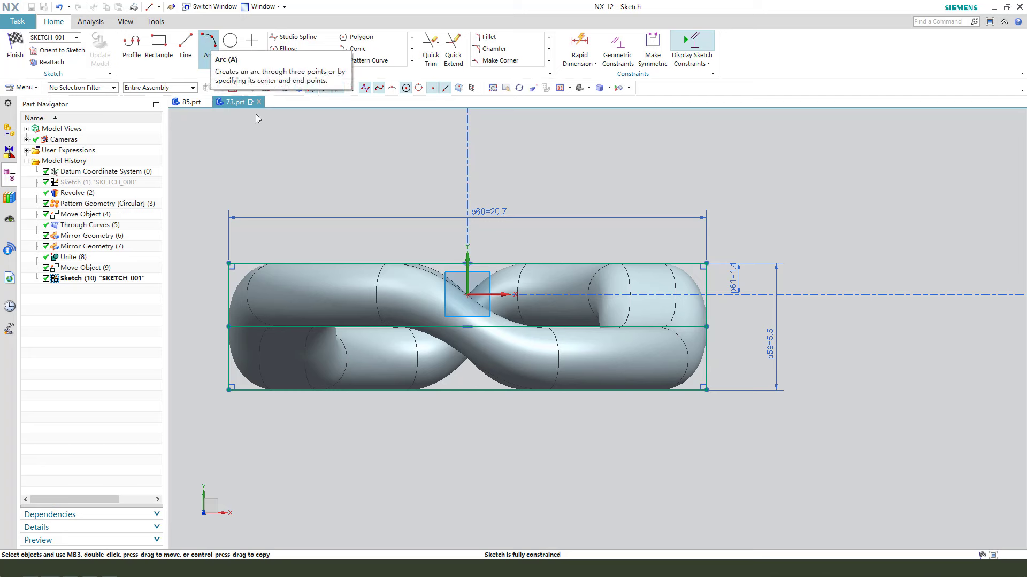
# Step: Draw a slanted line about 36.5 mm long from the left edge's midpoint up to the vertical axis and constrain its upper endpoint onto that axis
pyautogui.scroll(-3, 356, 332)
pyautogui.click(190, 44)
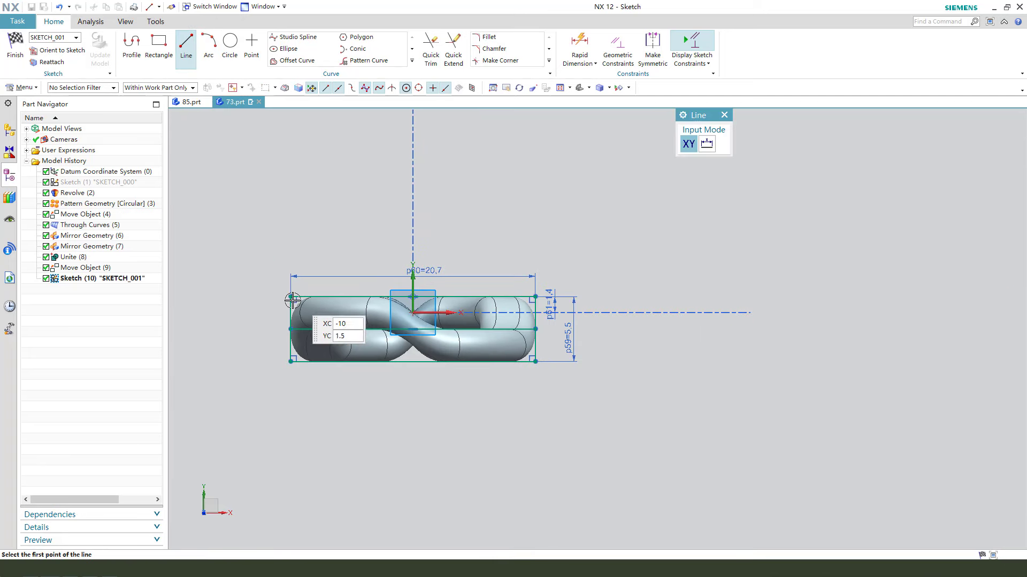
pyautogui.click(294, 314)
pyautogui.scroll(-2, 307, 340)
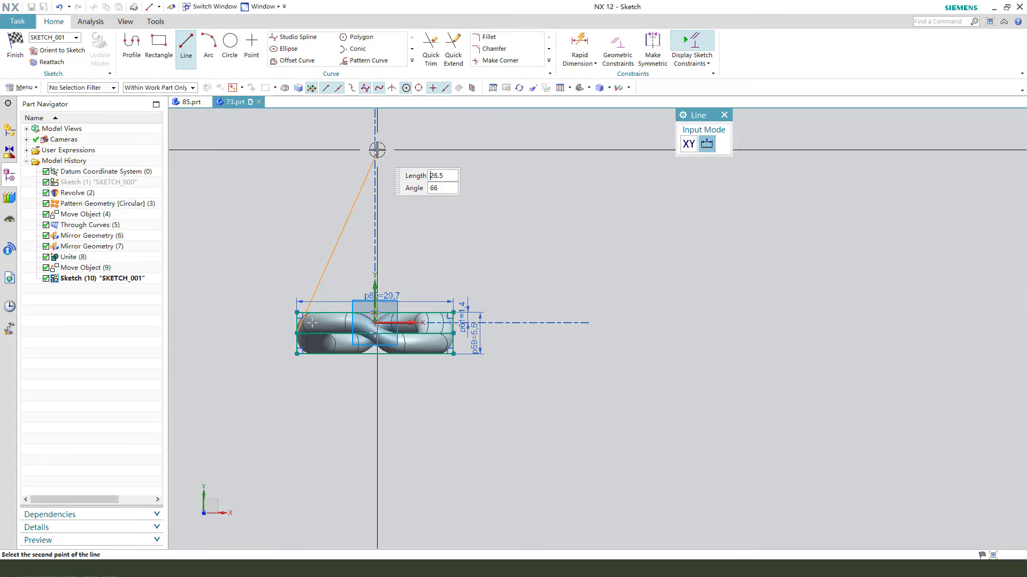
pyautogui.scroll(-3, 368, 263)
pyautogui.scroll(3, 381, 195)
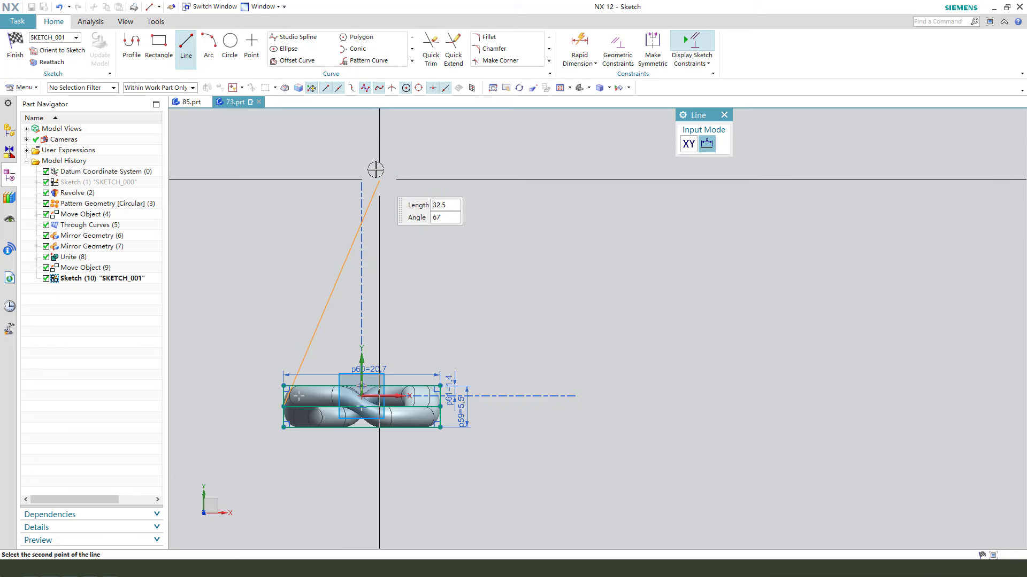
pyautogui.click(360, 142)
pyautogui.press('Escape')
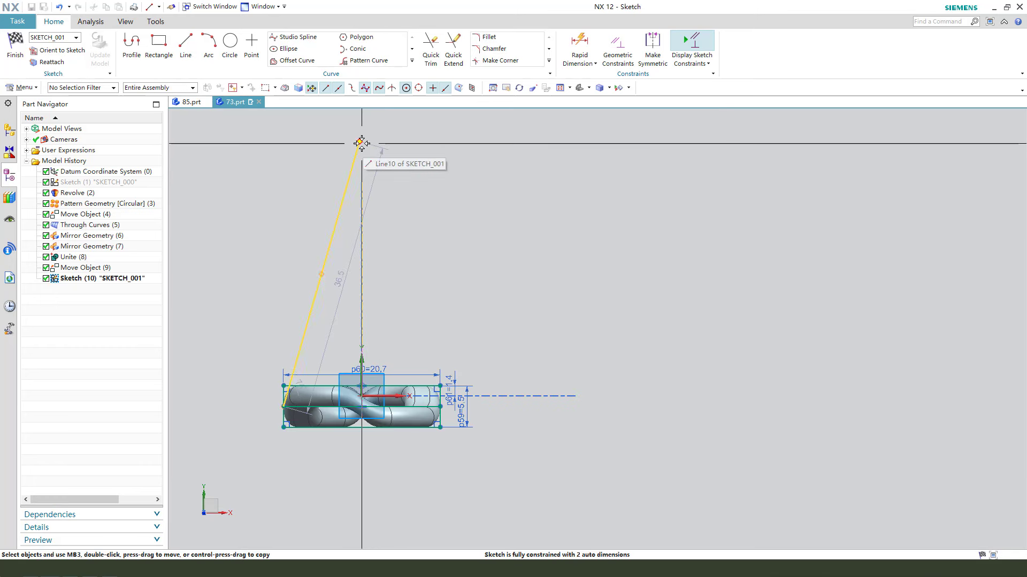
pyautogui.click(363, 356)
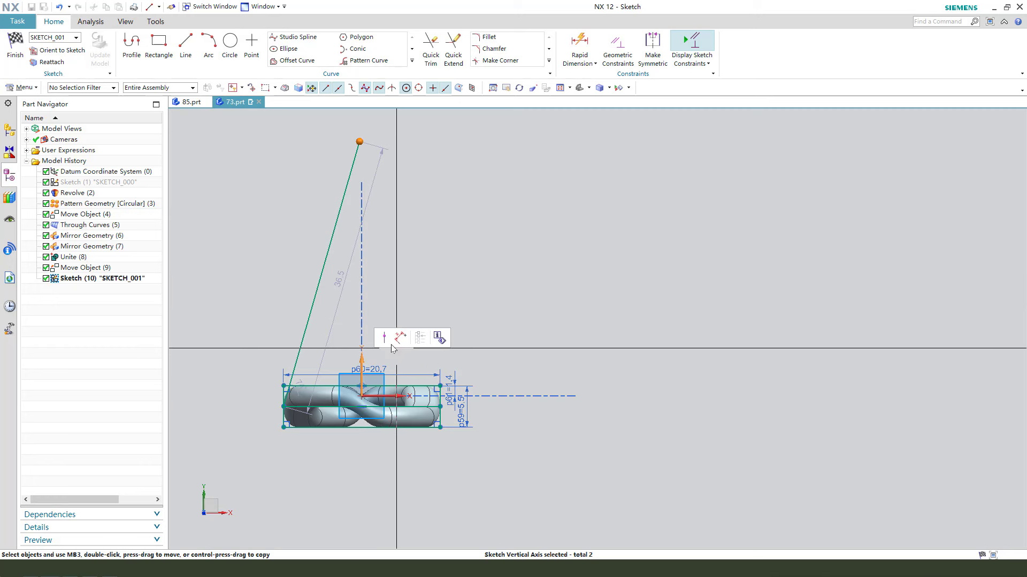
pyautogui.click(386, 339)
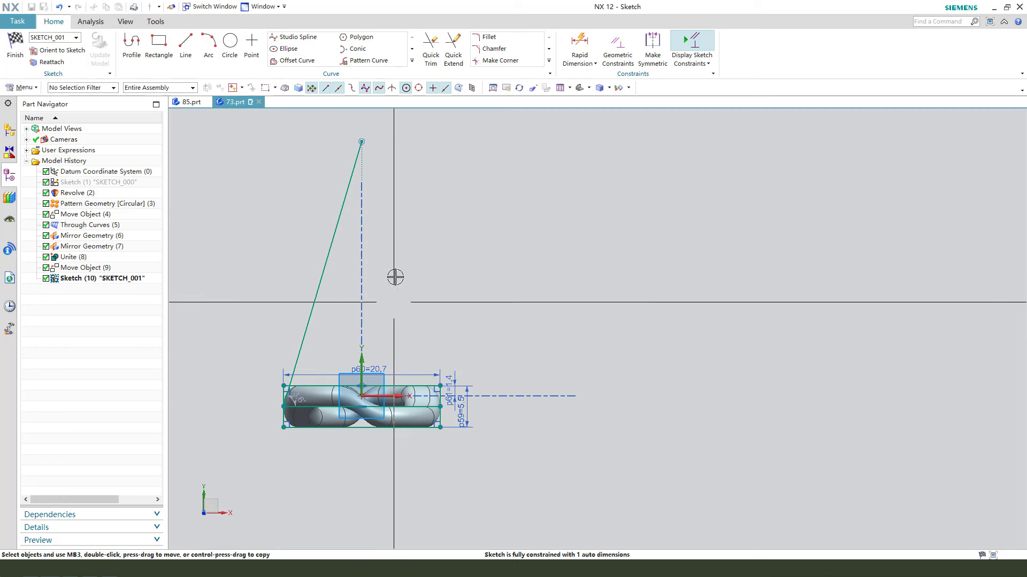
# Step: Mirror the slanted line about the vertical sketch axis using Mirror Curve
pyautogui.click(413, 60)
pyautogui.click(297, 73)
pyautogui.click(344, 200)
pyautogui.click(705, 186)
pyautogui.click(362, 369)
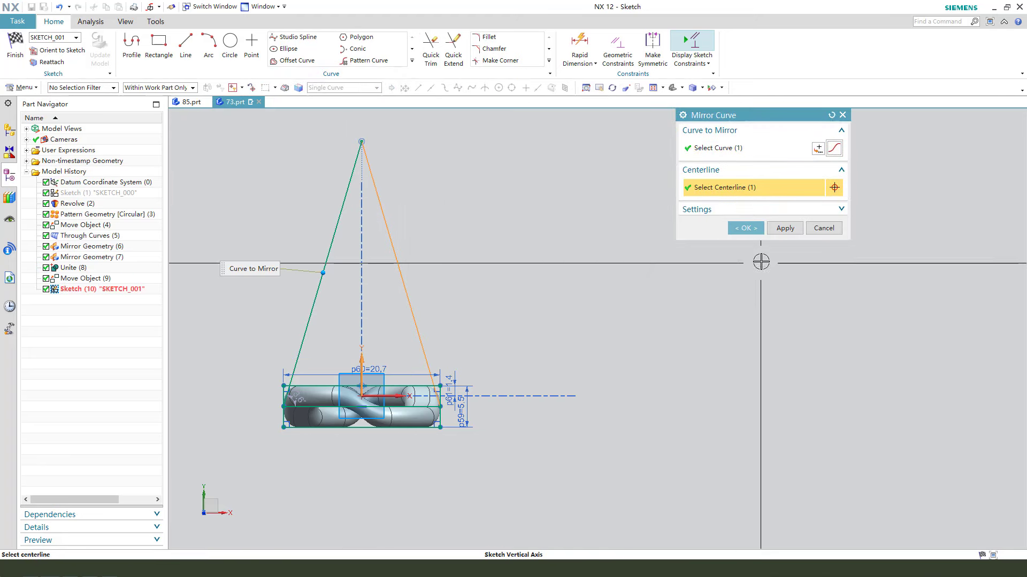
pyautogui.click(746, 227)
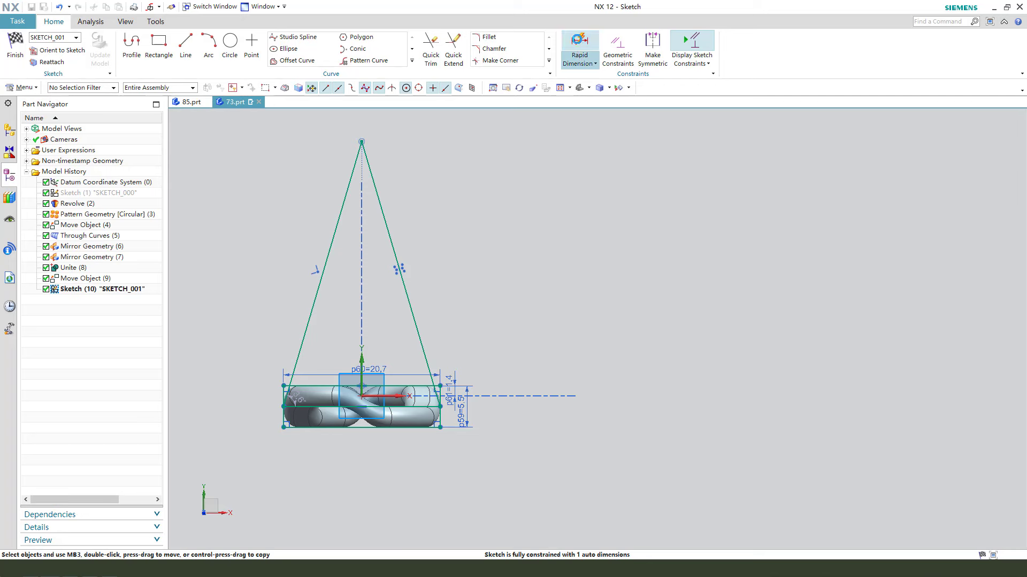
# Step: Dimension the angle between the two slanted lines with Rapid Dimension and set it to 20°
pyautogui.click(579, 47)
pyautogui.click(377, 190)
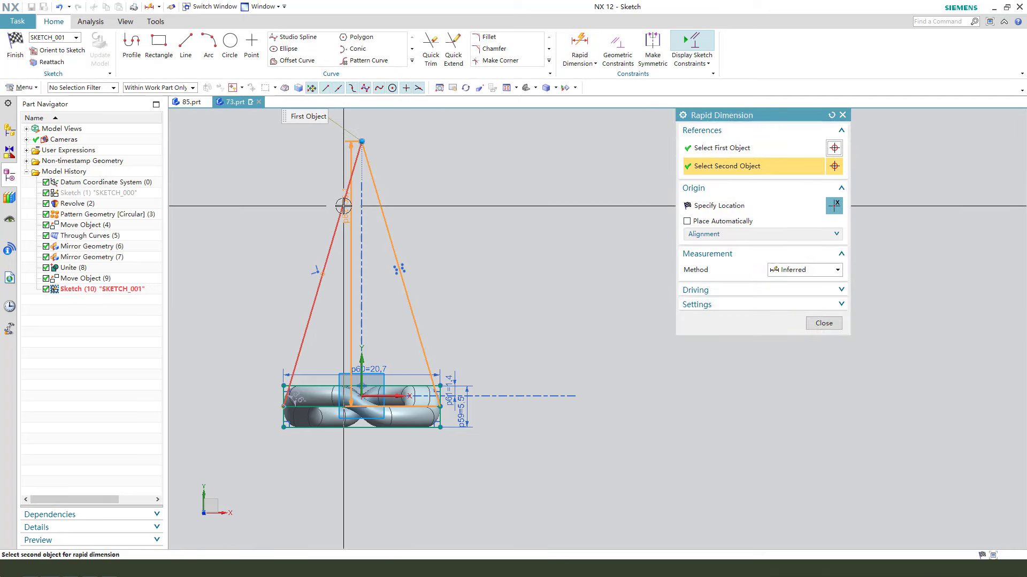
pyautogui.click(343, 206)
pyautogui.click(361, 238)
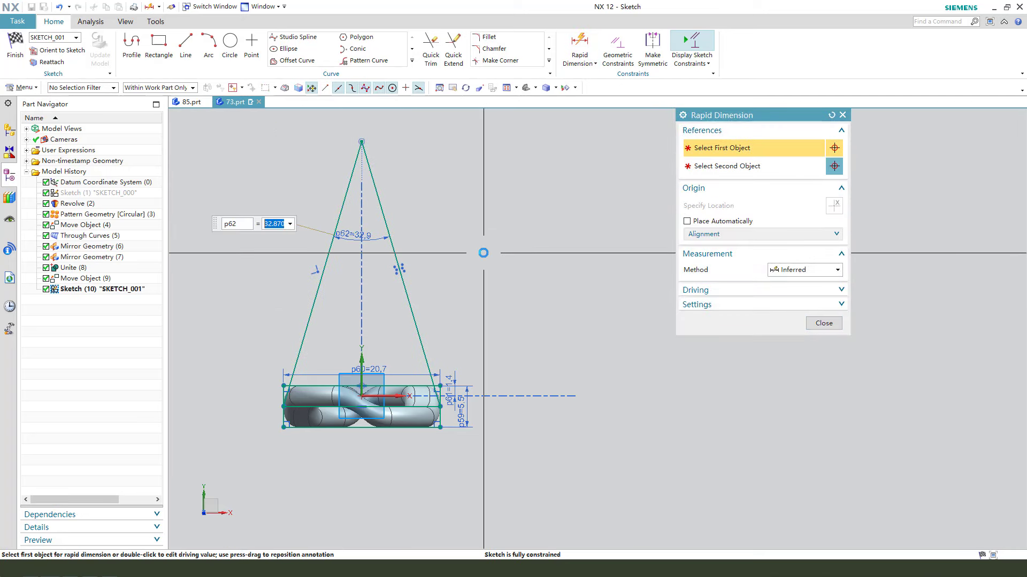
pyautogui.press('Return')
pyautogui.scroll(-5, 475, 315)
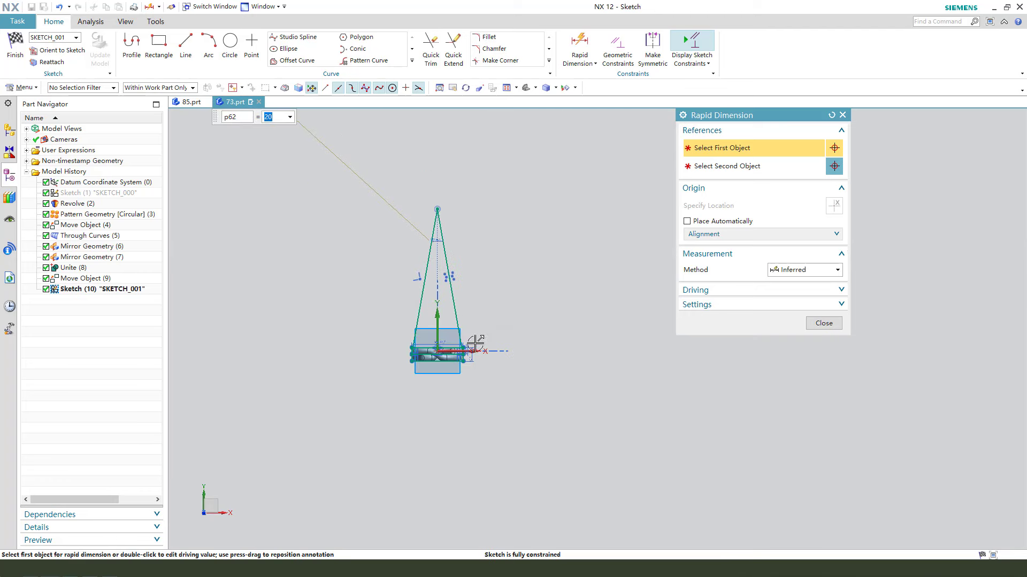
pyautogui.scroll(3, 461, 281)
pyautogui.middleClick(608, 307)
pyautogui.click(809, 326)
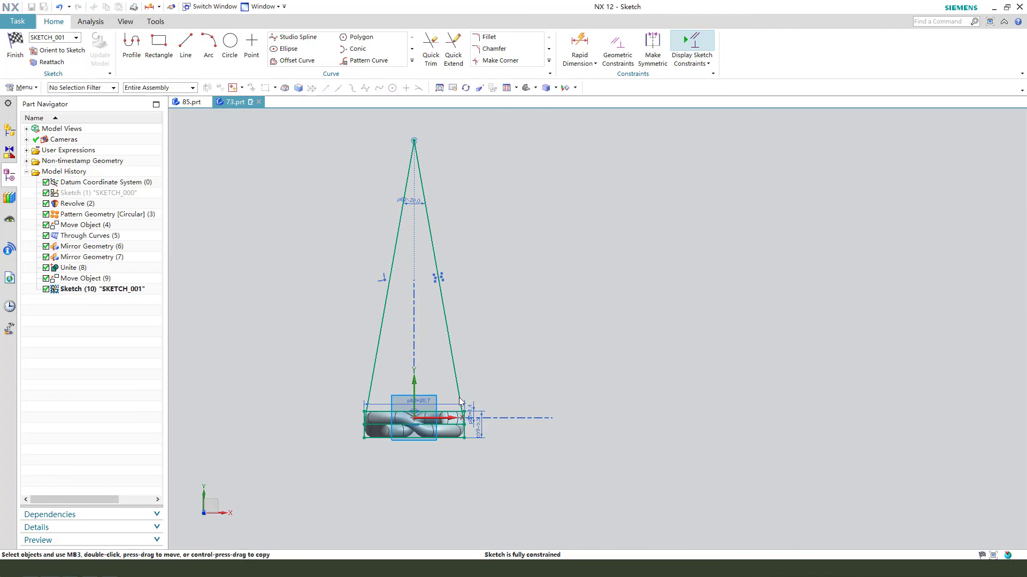
# Step: Draw a three-point arc between the slanted lines' intersections with the rectangle's top edge, passing through the horizontal centre line's midpoint, with Intersection snapping enabled
pyautogui.scroll(4, 424, 438)
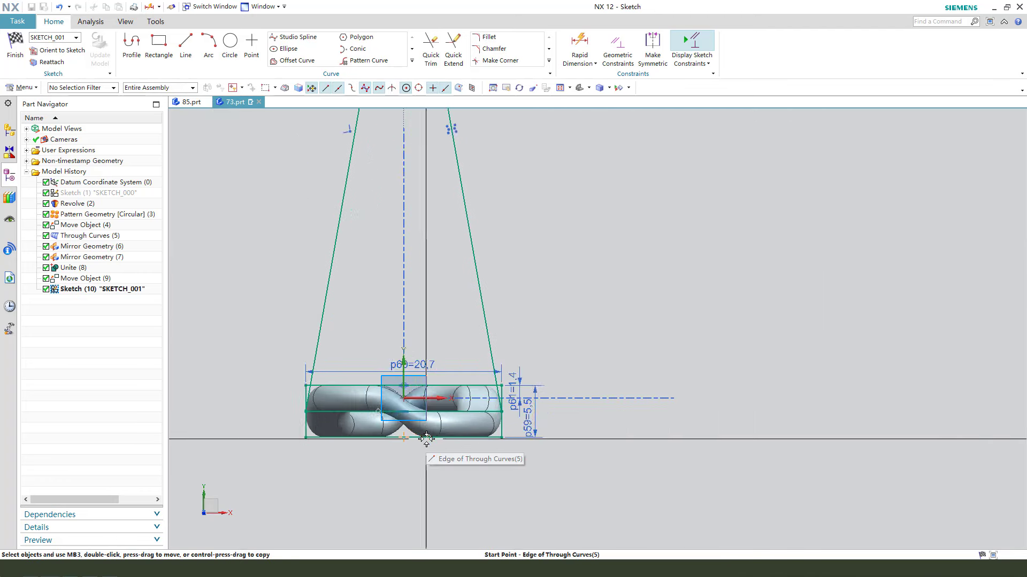
pyautogui.click(208, 40)
pyautogui.scroll(1, 292, 342)
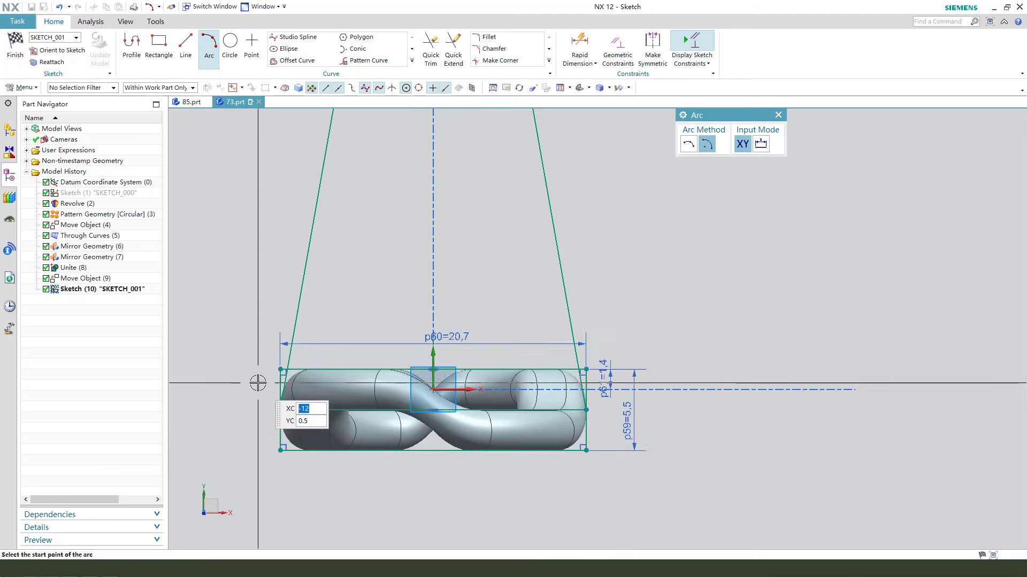
pyautogui.click(688, 143)
pyautogui.scroll(2, 279, 353)
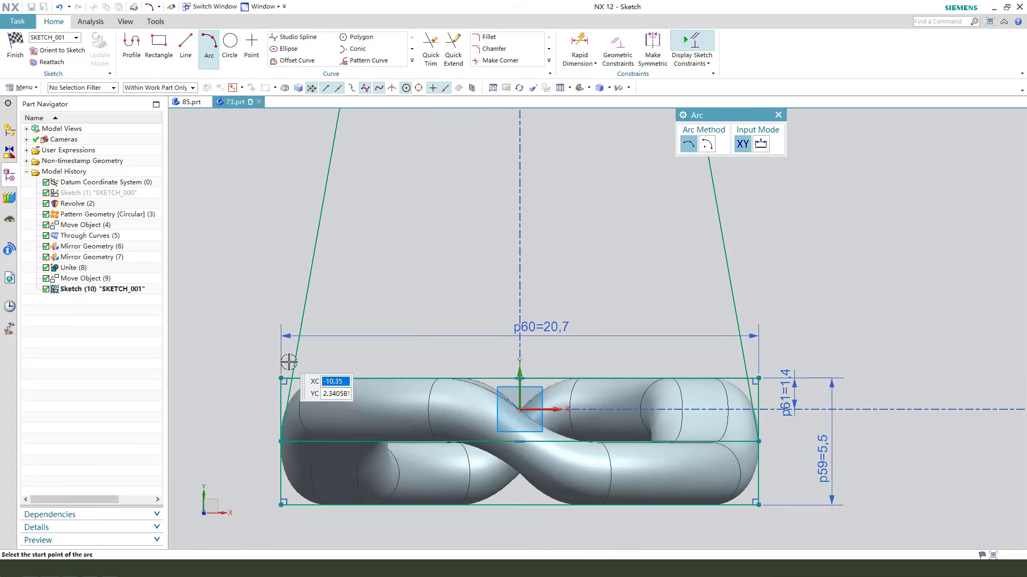
pyautogui.click(393, 88)
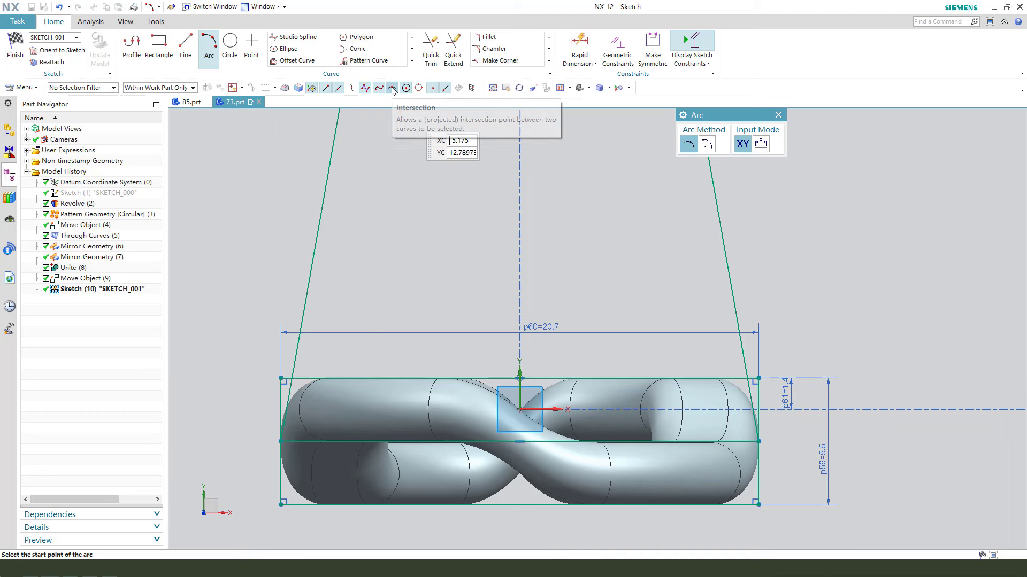
pyautogui.click(298, 379)
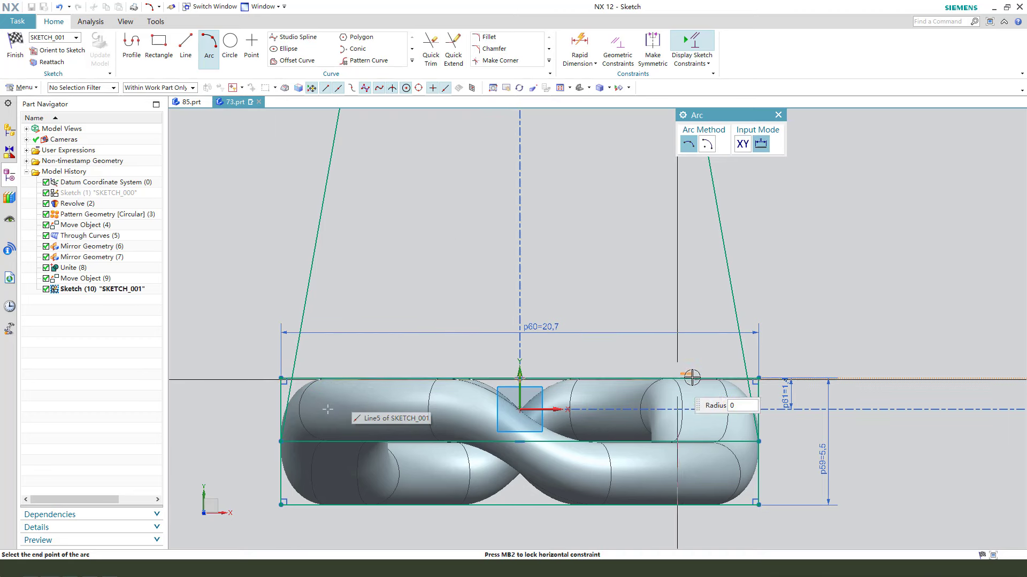
pyautogui.click(745, 379)
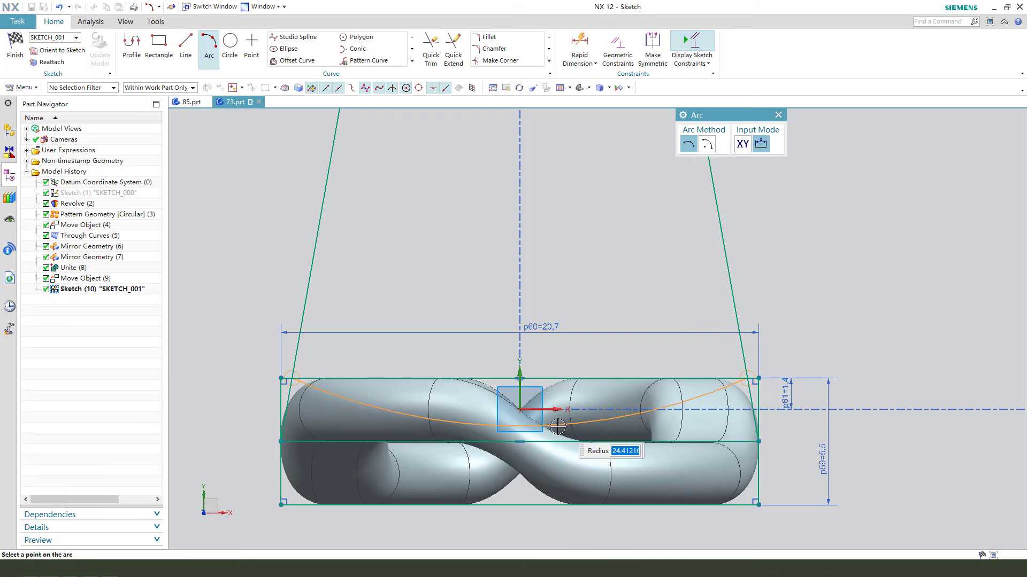
pyautogui.click(526, 441)
pyautogui.press('Escape')
pyautogui.scroll(-6, 596, 306)
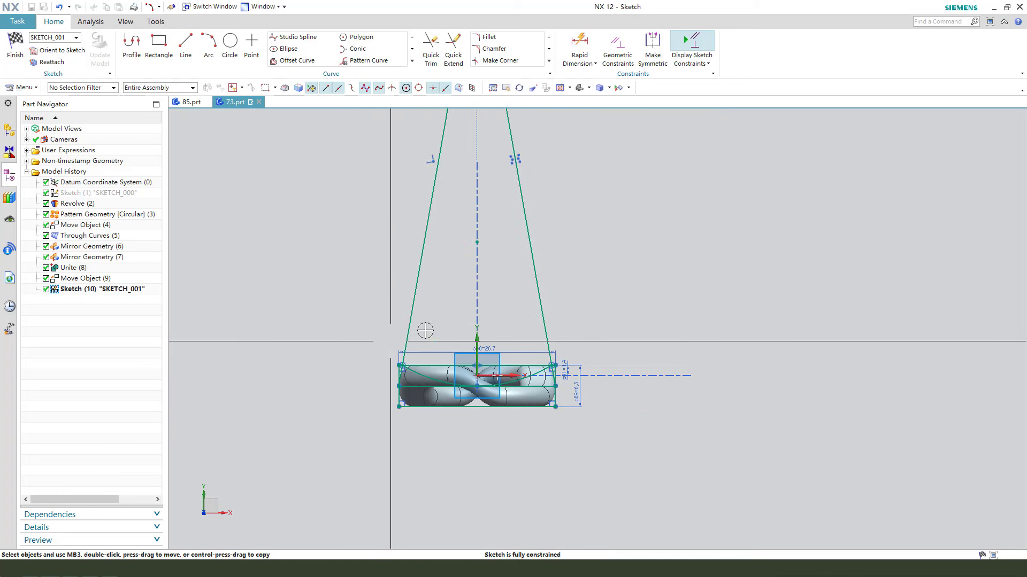
# Step: Finish the sketch around the ring and return to the modeling view
pyautogui.scroll(-3, 355, 323)
pyautogui.click(16, 44)
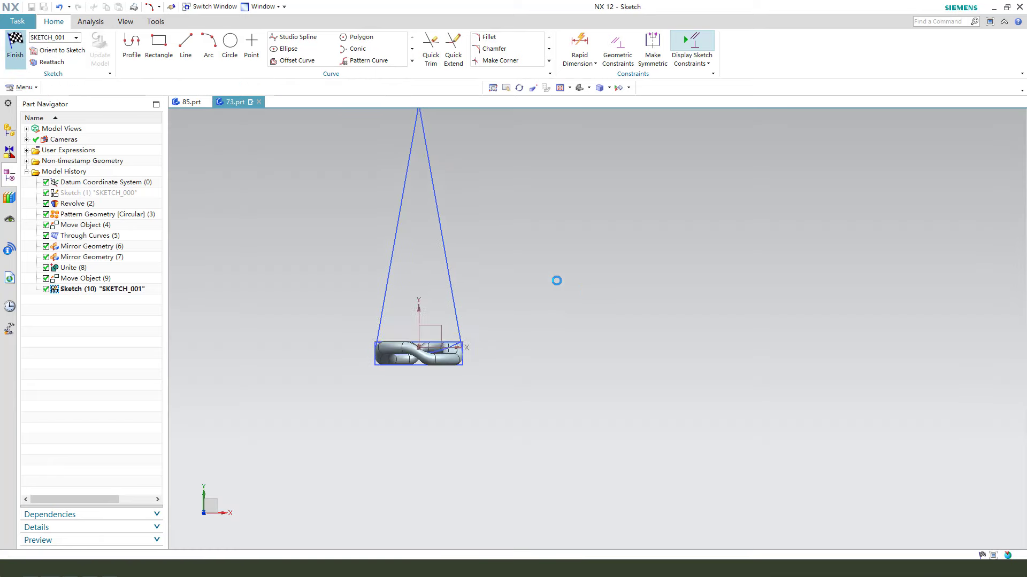
pyautogui.click(839, 515)
pyautogui.click(422, 299)
pyautogui.moveTo(450, 417)
pyautogui.mouseDown(button='middle')
pyautogui.moveTo(550, 357)
pyautogui.moveTo(523, 362)
pyautogui.moveTo(368, 315)
pyautogui.mouseUp(button='middle')
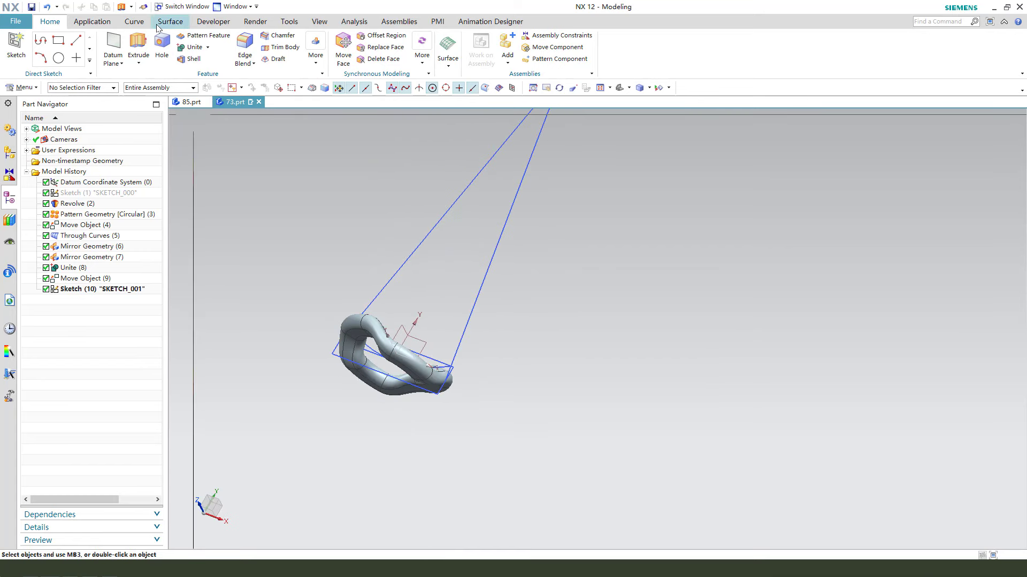
# Step: Start Global Shaping with type By Curve and pick the rectangle's horizontal centre line as a single base curve
pyautogui.click(175, 24)
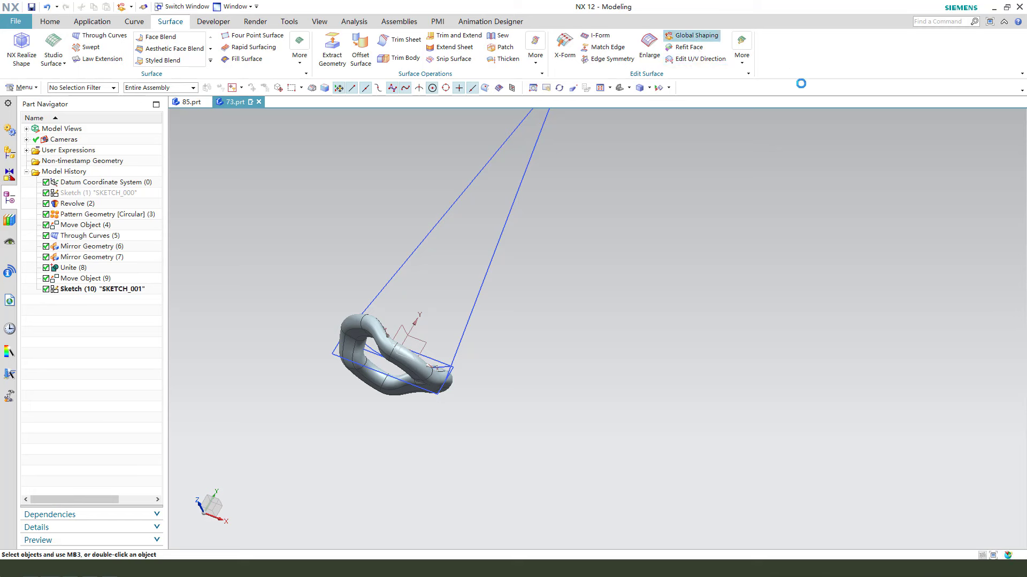
pyautogui.click(743, 147)
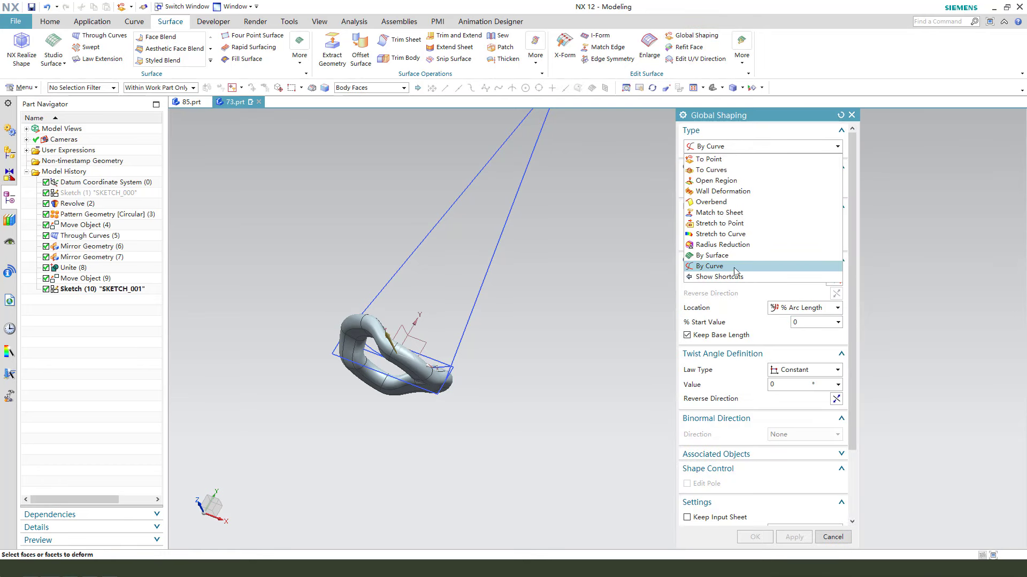
pyautogui.click(727, 149)
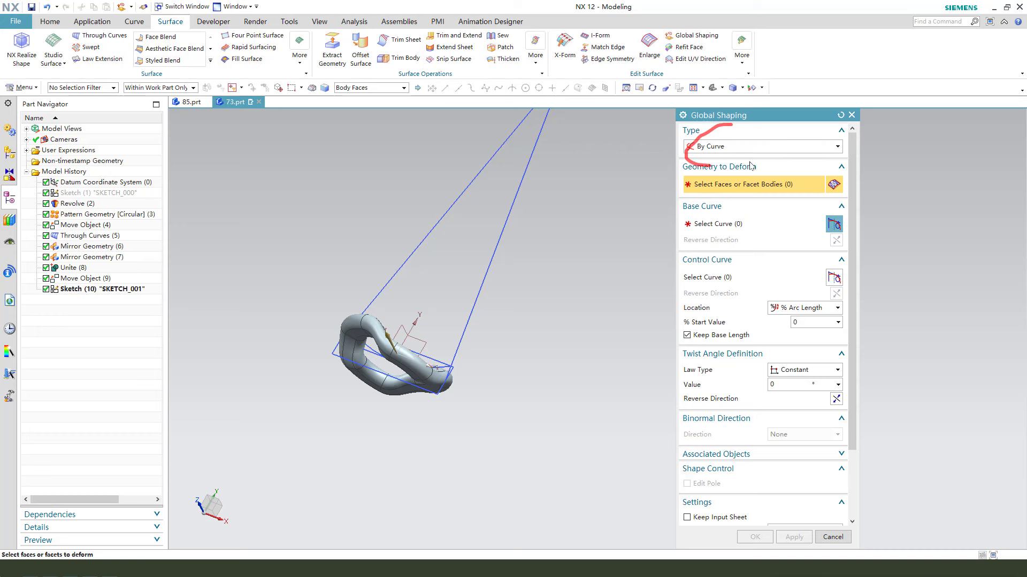
pyautogui.moveTo(582, 271); pyautogui.dragTo(586, 286, button='middle')
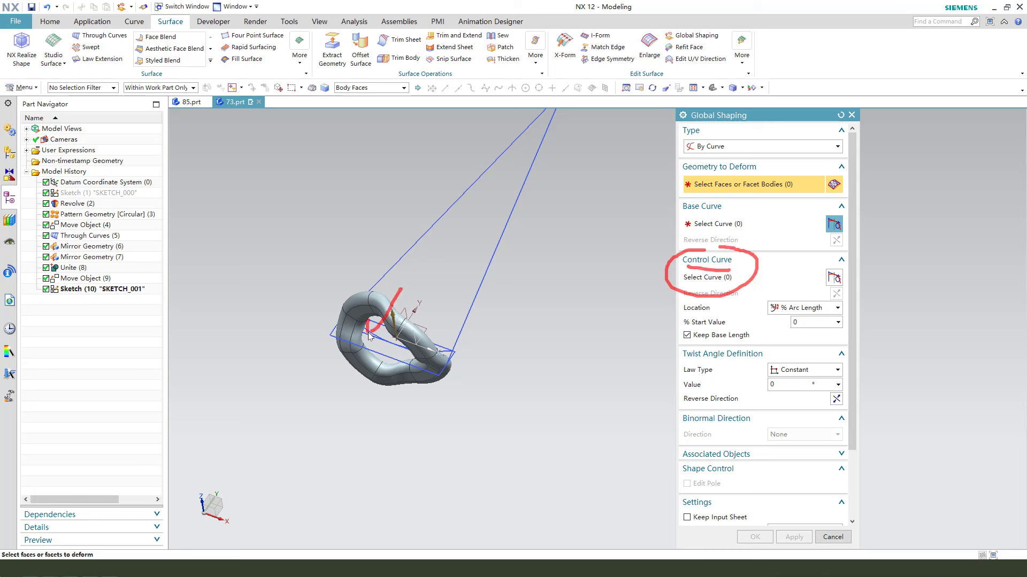
pyautogui.click(722, 223)
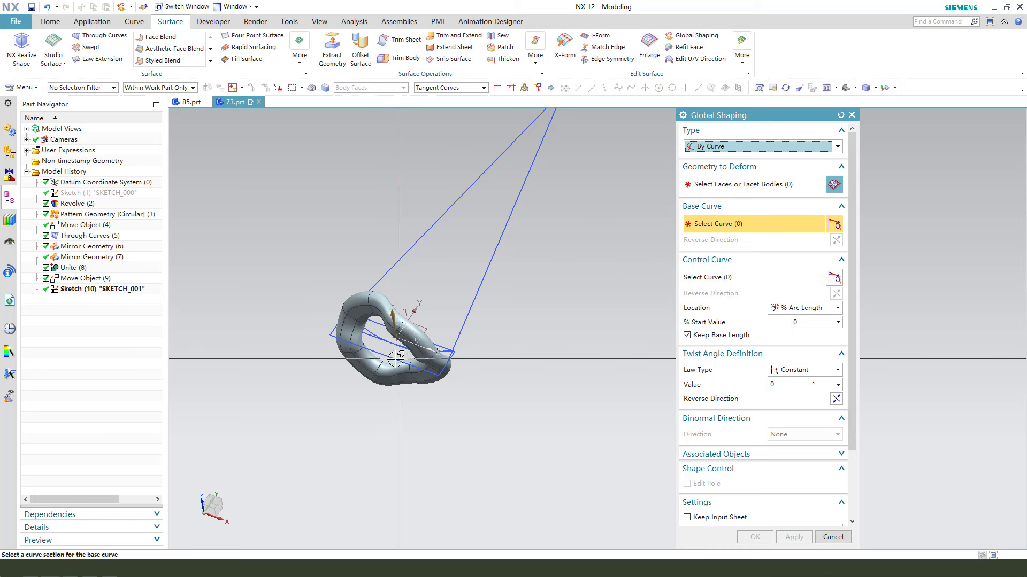
pyautogui.click(440, 88)
pyautogui.click(438, 101)
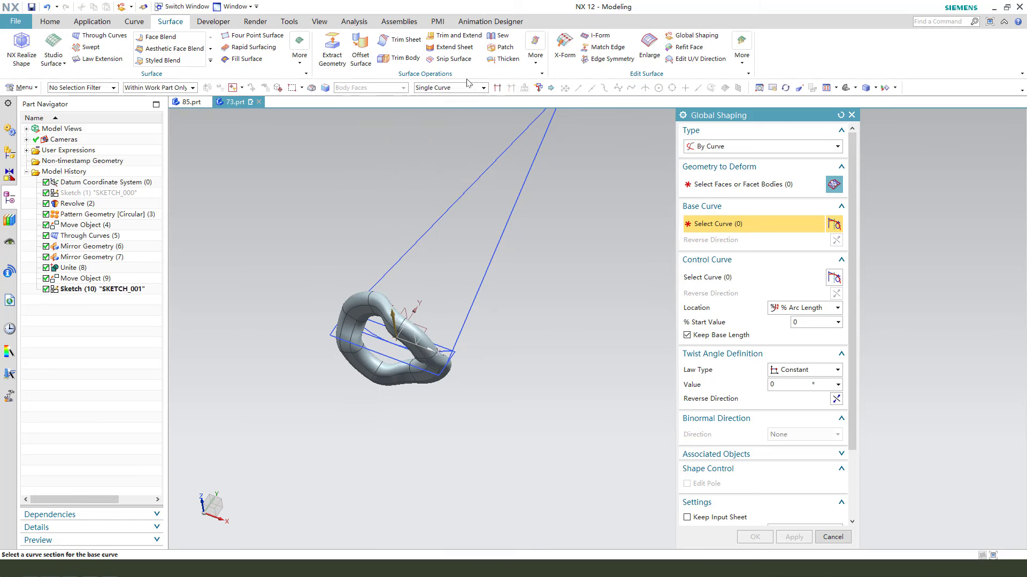
pyautogui.click(363, 335)
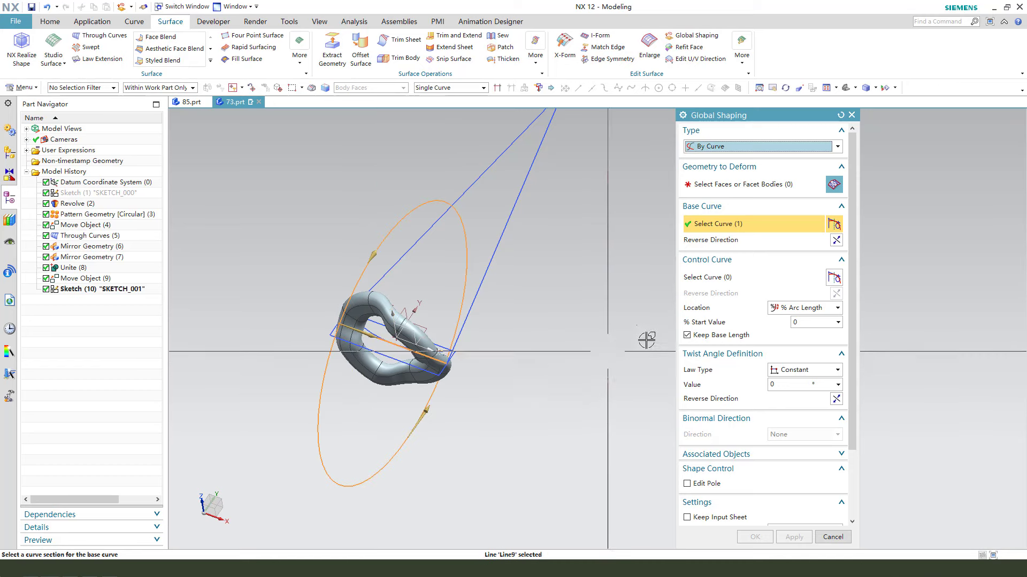
# Step: Pick the sketched arc as the Global Shaping control curve using the Single Curve rule
pyautogui.click(713, 278)
pyautogui.scroll(5, 374, 342)
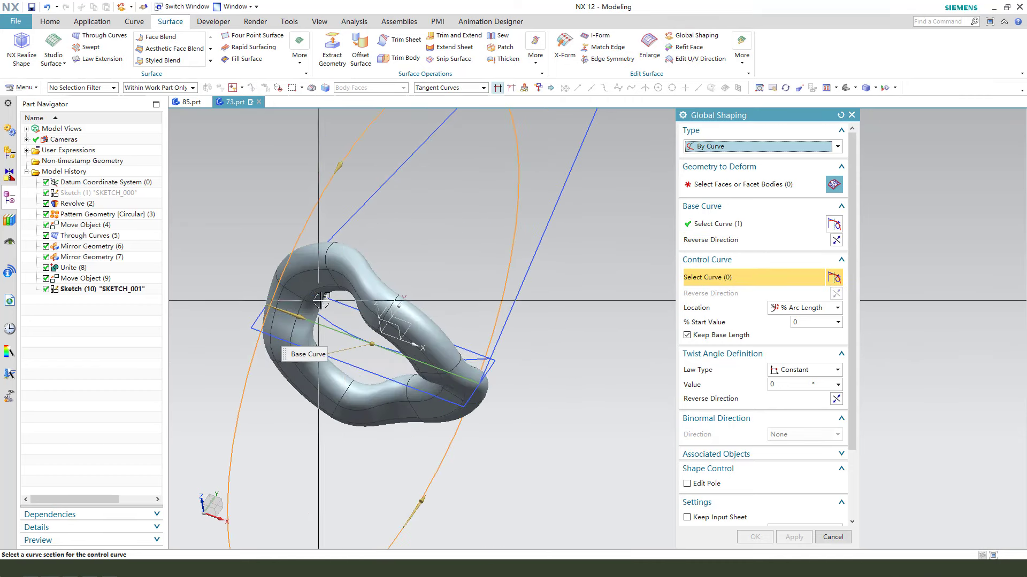
pyautogui.click(432, 88)
pyautogui.click(436, 98)
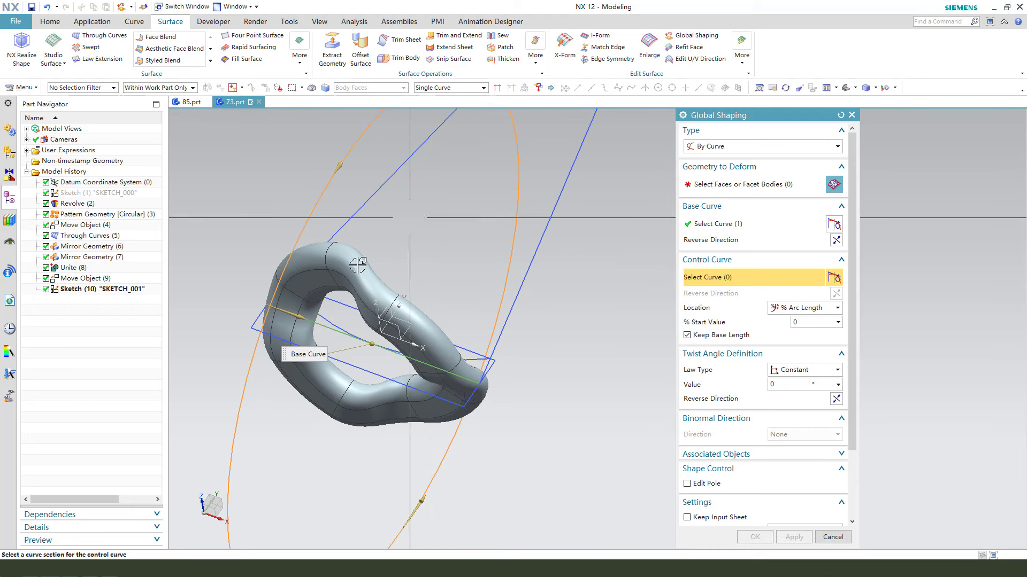
pyautogui.click(330, 322)
pyautogui.scroll(-2, 342, 310)
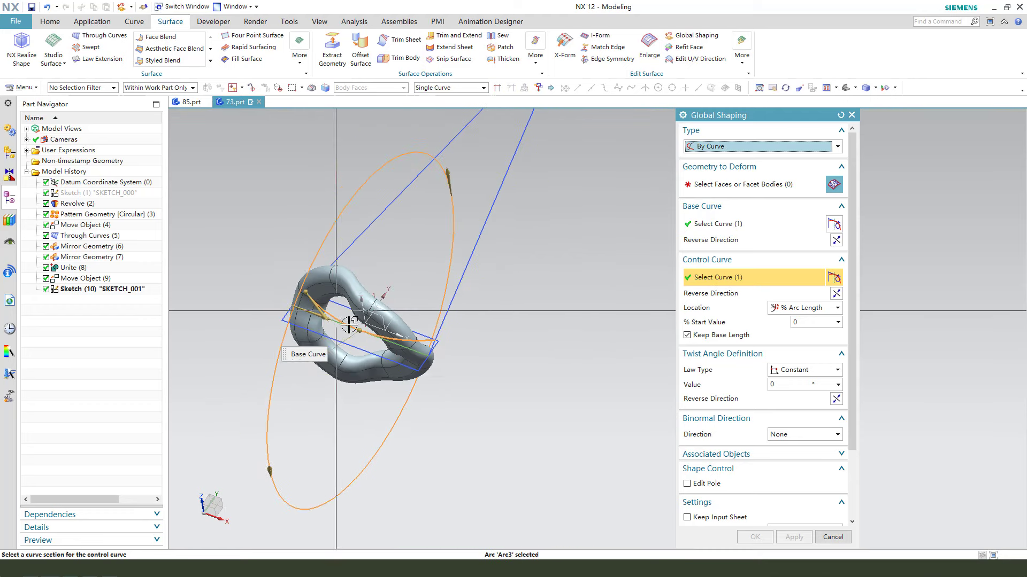
pyautogui.moveTo(508, 383); pyautogui.dragTo(514, 357, button='middle')
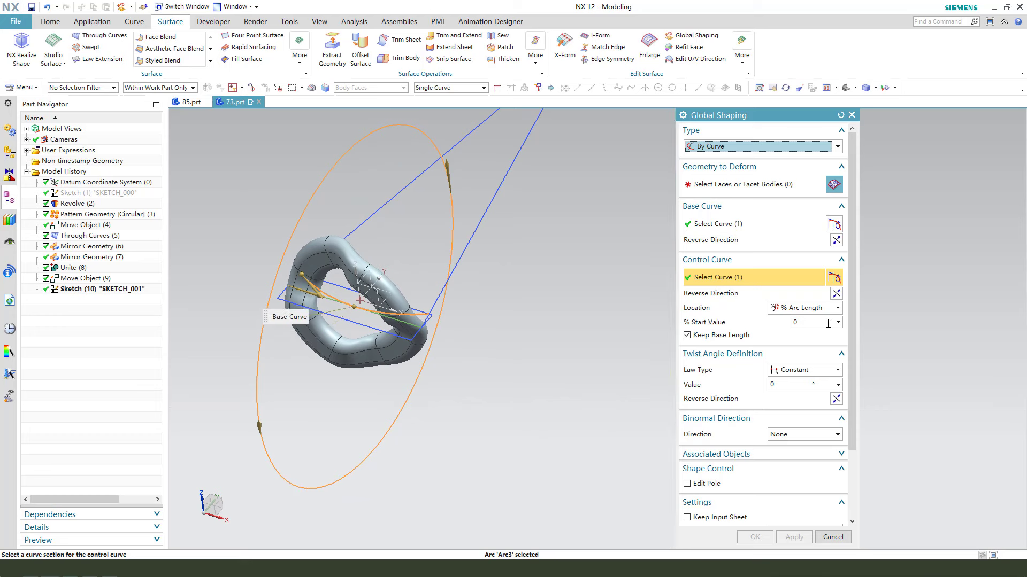
# Step: Set the control curve's location method to Arc Length and keep the twist law type Constant
pyautogui.click(804, 309)
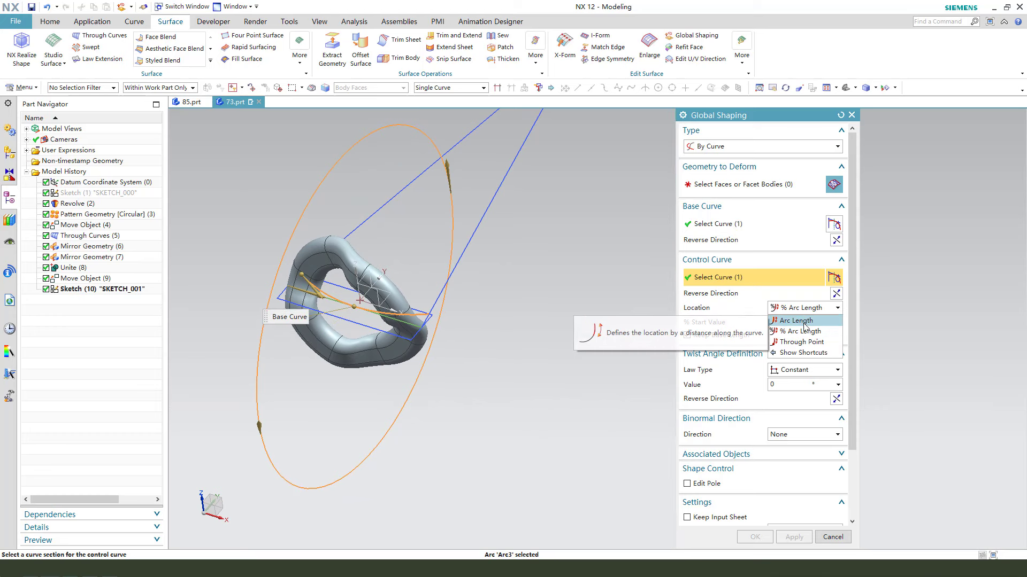
pyautogui.click(804, 310)
pyautogui.click(804, 309)
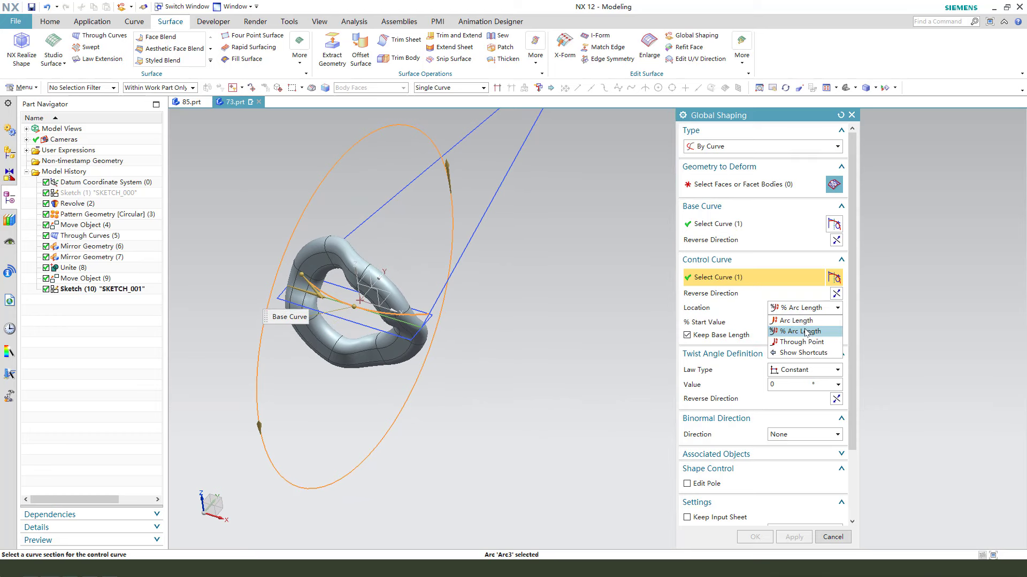
pyautogui.click(797, 321)
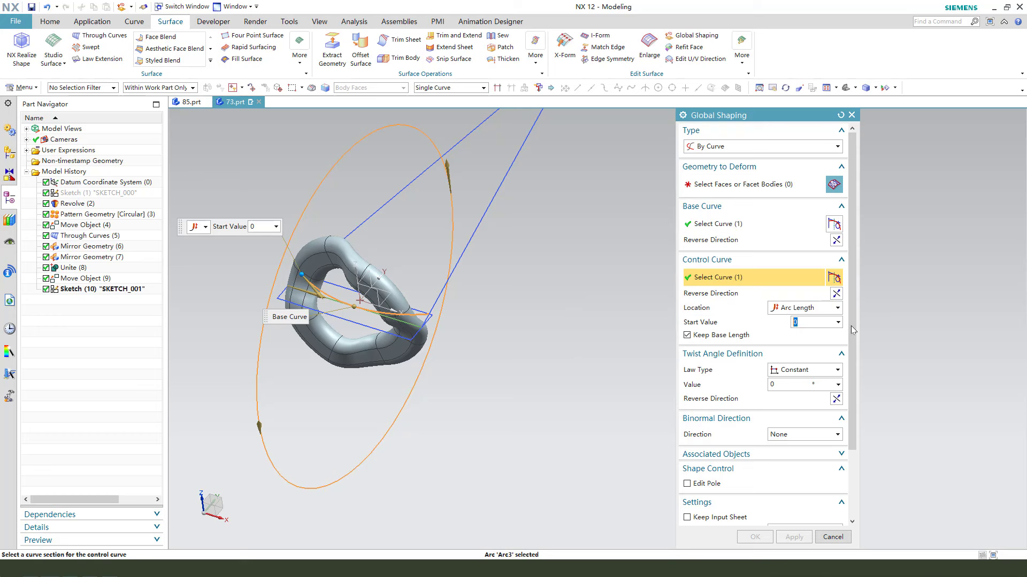
pyautogui.click(799, 371)
pyautogui.click(805, 373)
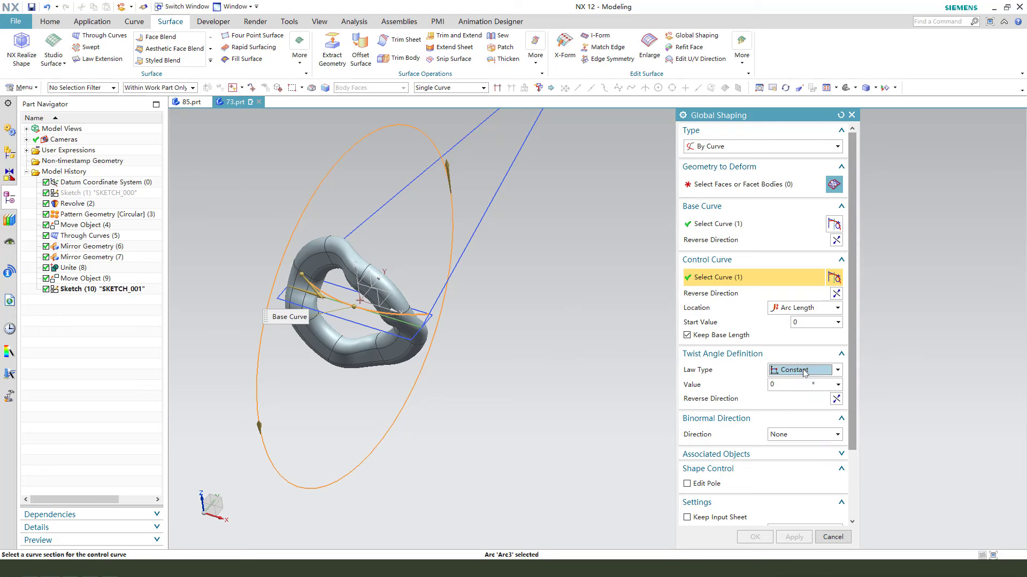
pyautogui.scroll(-3, 782, 435)
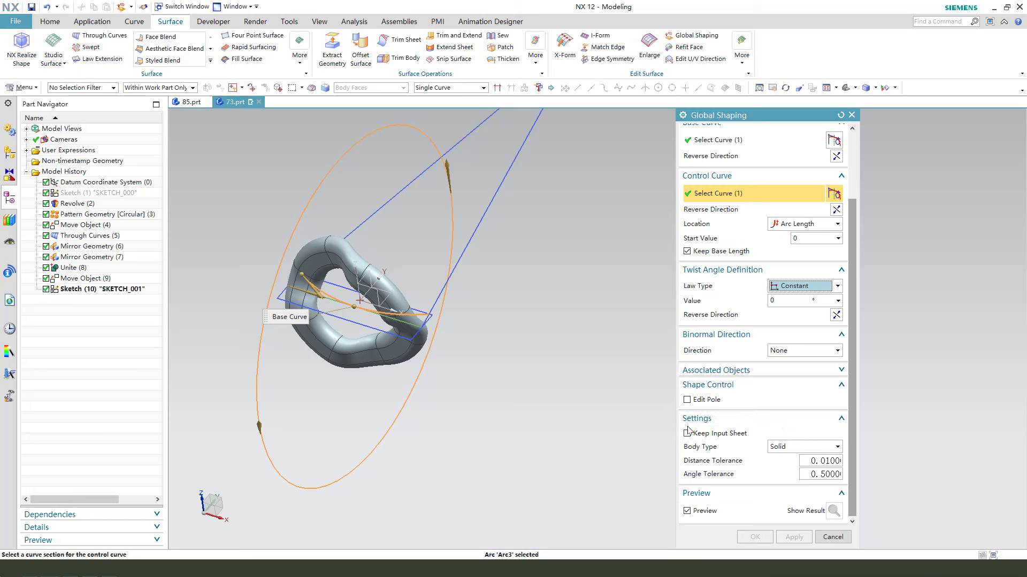
pyautogui.scroll(3, 759, 357)
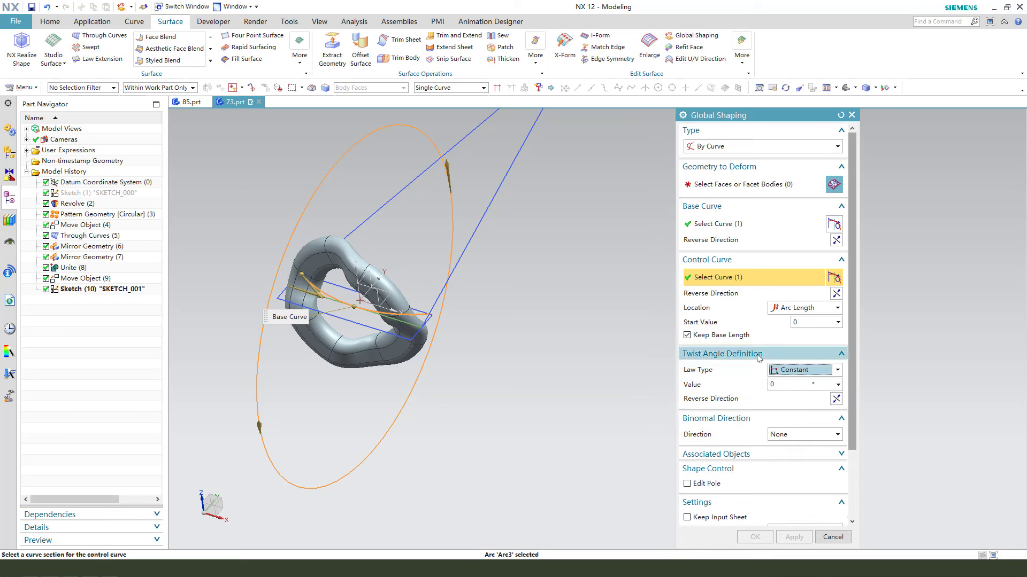
# Step: Select all faces of the ring body as the geometry to deform and create the Global Shaping feature
pyautogui.click(728, 185)
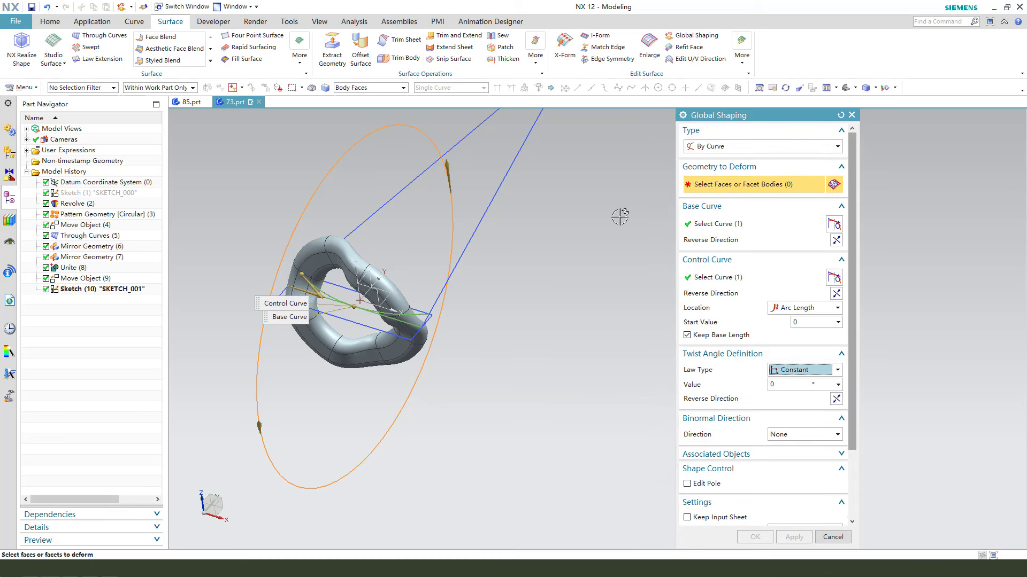
pyautogui.click(328, 244)
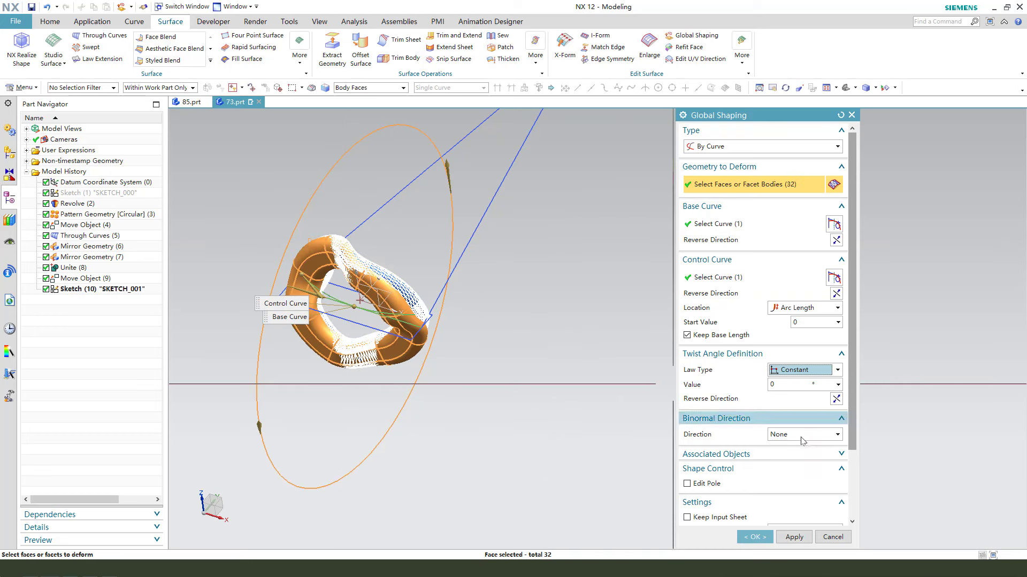
pyautogui.scroll(-3, 749, 446)
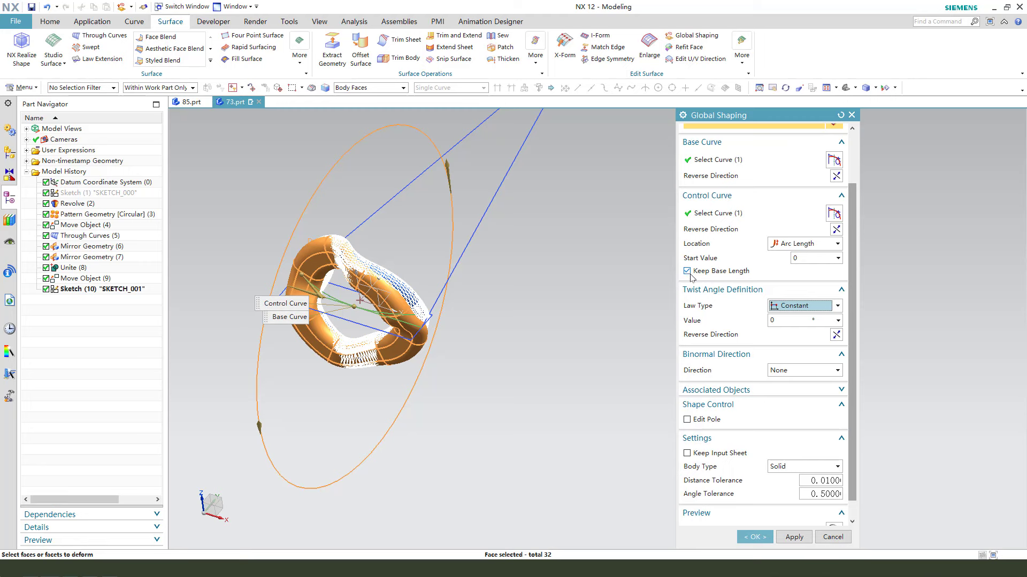
pyautogui.moveTo(499, 348); pyautogui.dragTo(497, 321, button='middle')
pyautogui.scroll(-1, 777, 431)
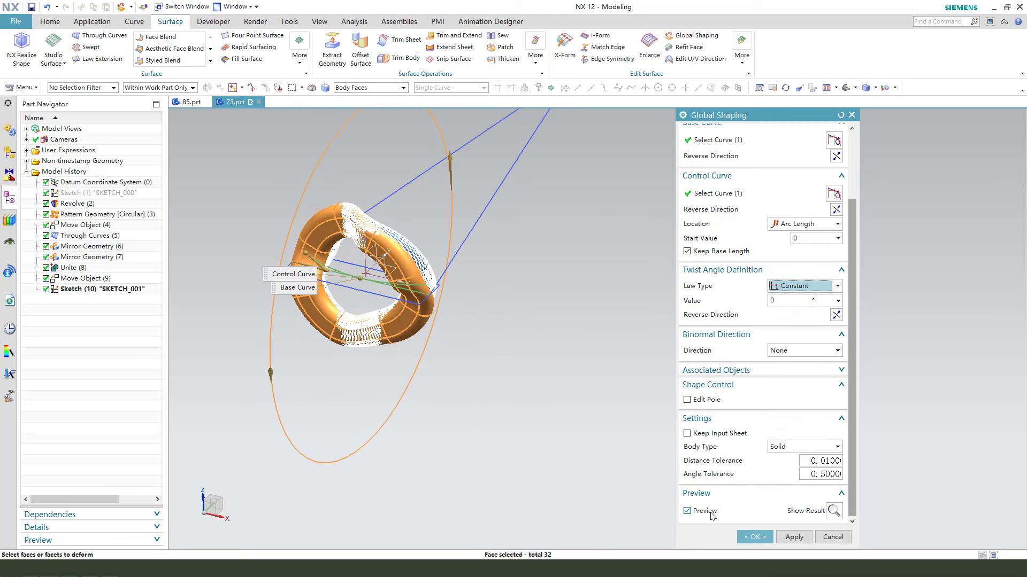
pyautogui.click(755, 538)
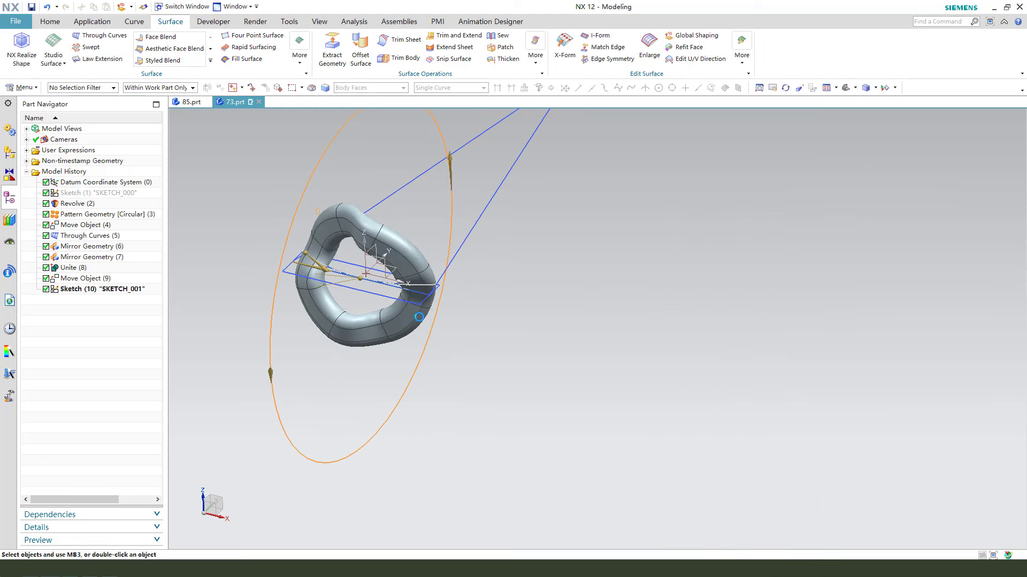
# Step: Inspect the bent ring from a straight view and swap the shown and hidden objects back and forth
pyautogui.moveTo(420, 317); pyautogui.dragTo(409, 350, button='middle')
pyautogui.press('F8')
pyautogui.scroll(2, 469, 433)
pyautogui.scroll(-3, 459, 382)
pyautogui.hotkey('ctrl', 'shift', 'b')
pyautogui.hotkey('ctrl', 'shift', 'b')
# Step: Reopen the Global Shaping feature, review its curve, twist, binormal and tolerance settings, and accept it with Binormal Direction None
pyautogui.doubleClick(71, 300)
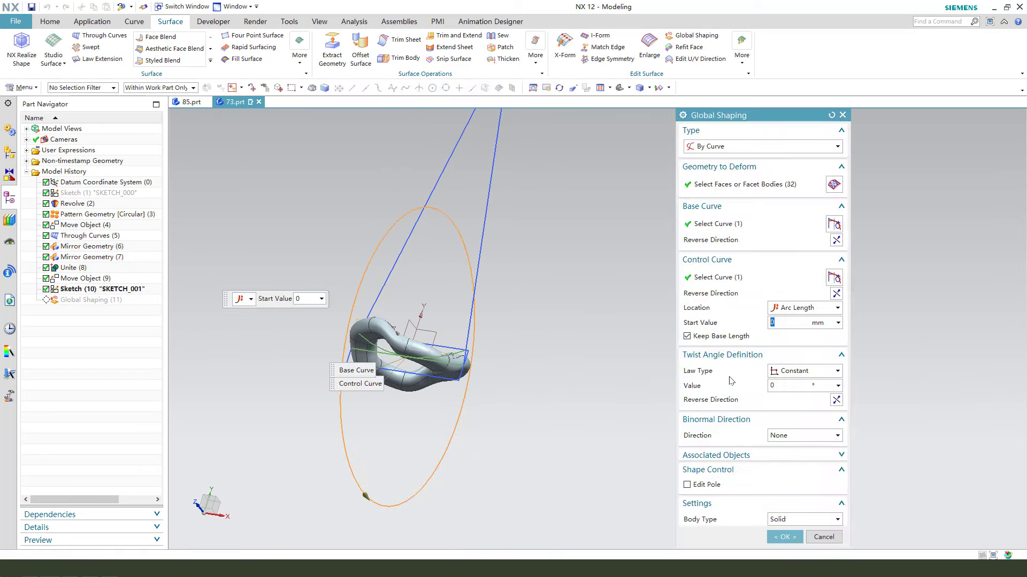
pyautogui.scroll(-3, 748, 435)
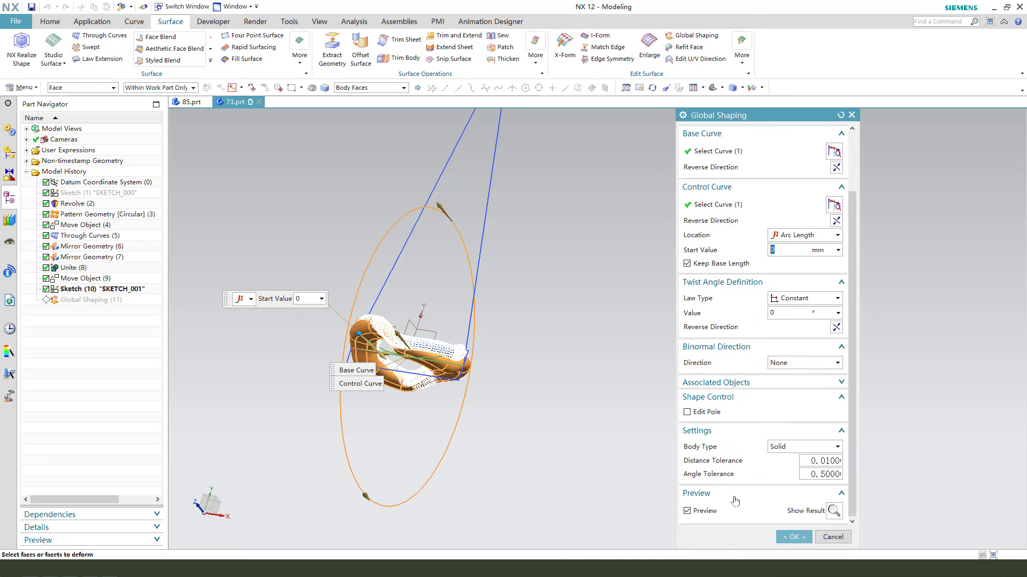
pyautogui.scroll(1, 760, 431)
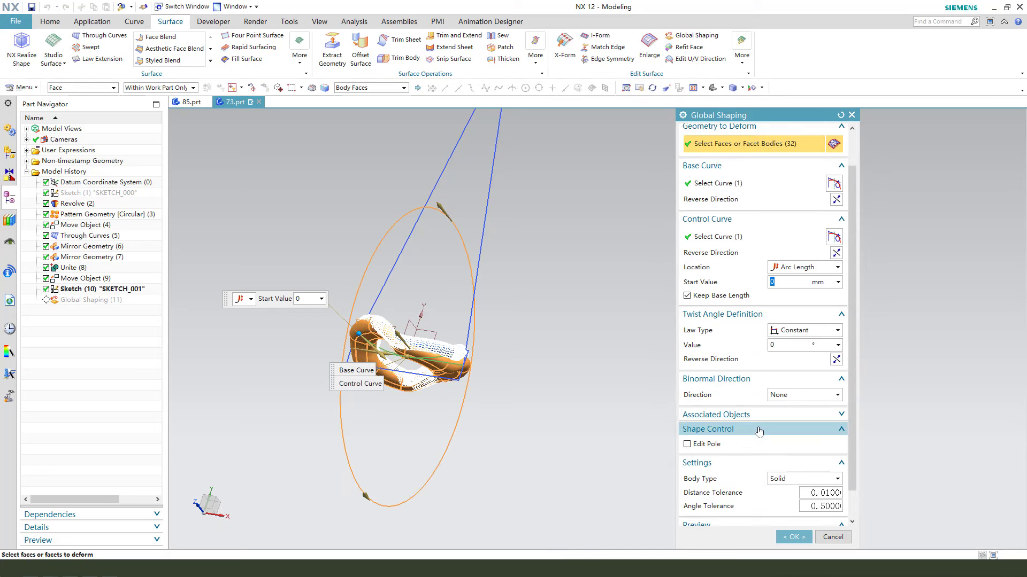
pyautogui.click(798, 395)
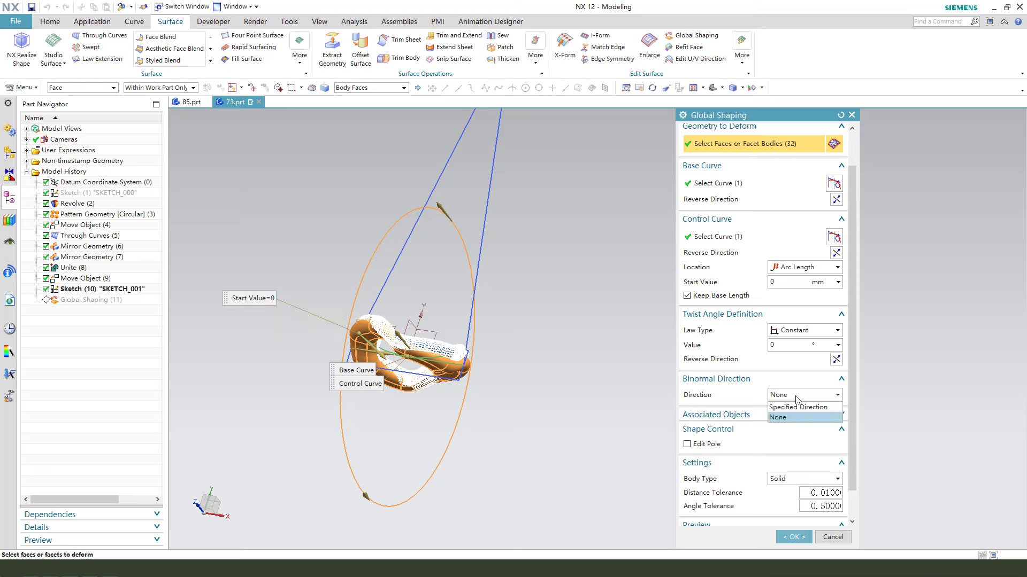
pyautogui.click(741, 416)
pyautogui.click(741, 416)
pyautogui.scroll(-1, 748, 477)
pyautogui.scroll(2, 752, 478)
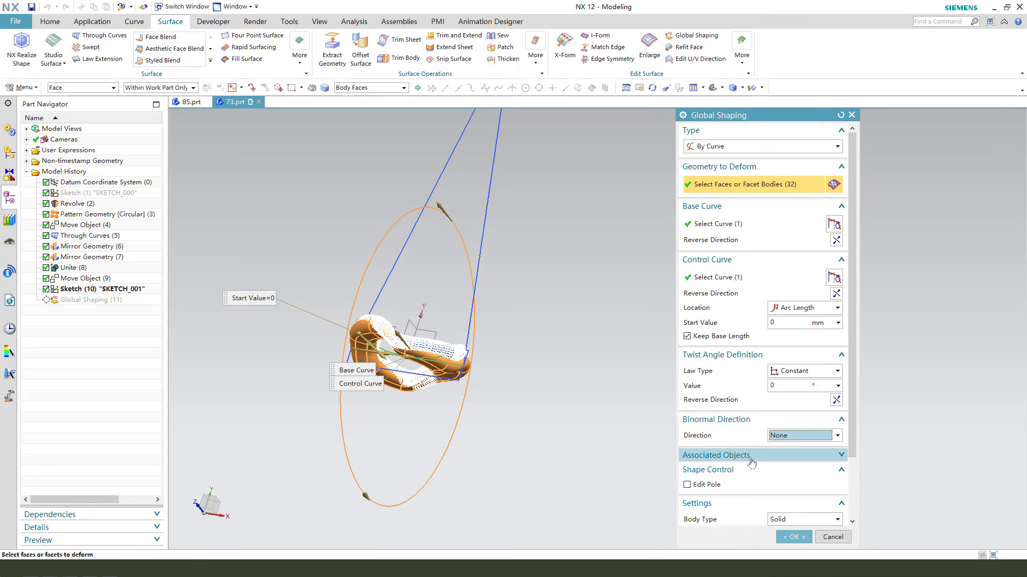
pyautogui.scroll(-2, 770, 481)
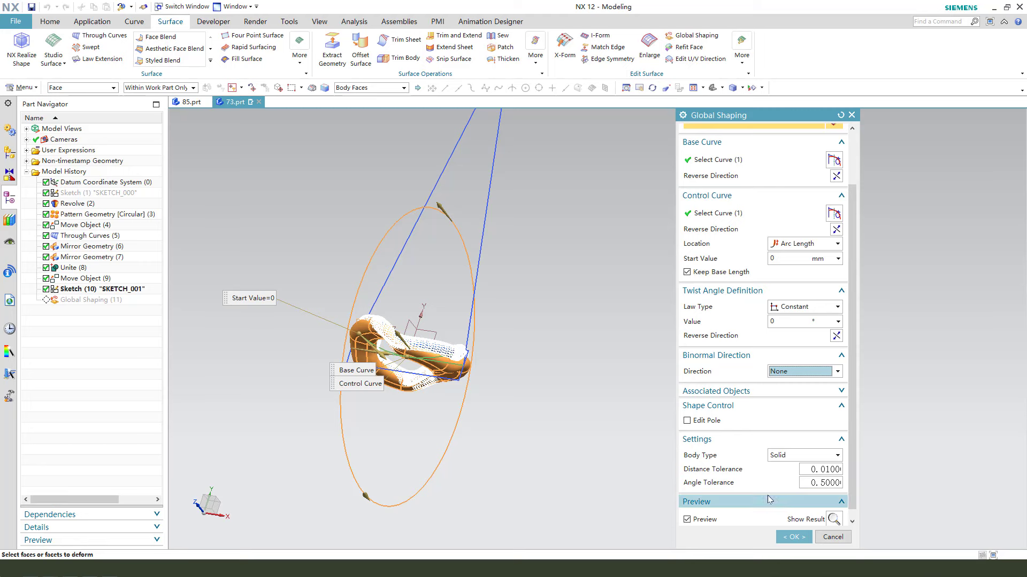
pyautogui.click(793, 536)
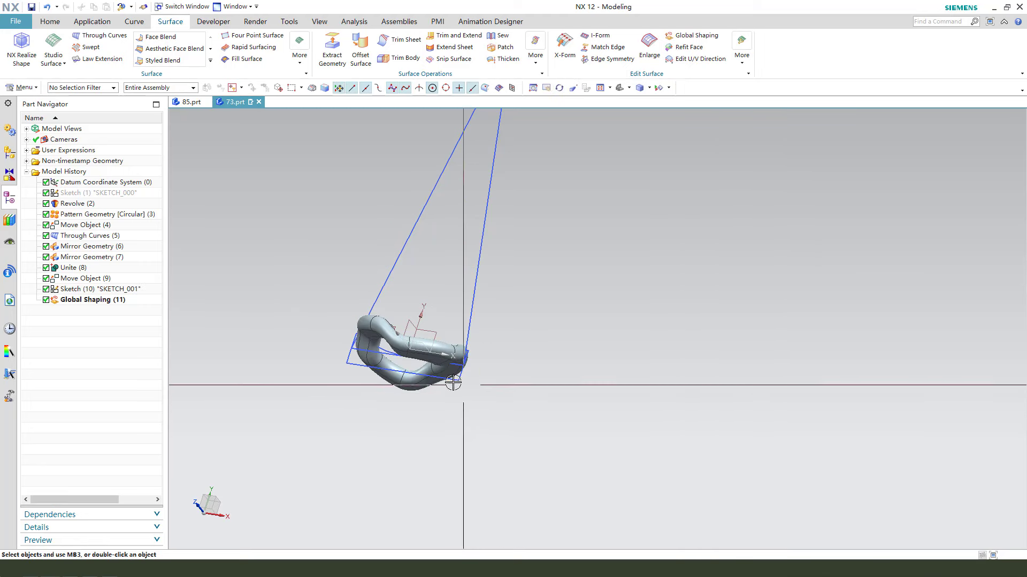
# Step: Hide the sketch of the slanted lines and undo the hiding
pyautogui.moveTo(443, 374)
pyautogui.mouseDown(button='middle')
pyautogui.moveTo(430, 359)
pyautogui.moveTo(442, 368)
pyautogui.mouseUp(button='middle')
pyautogui.click(461, 289)
pyautogui.hotkey('ctrl', 'b')
pyautogui.scroll(-2, 360, 365)
pyautogui.hotkey('ctrl', 'z')
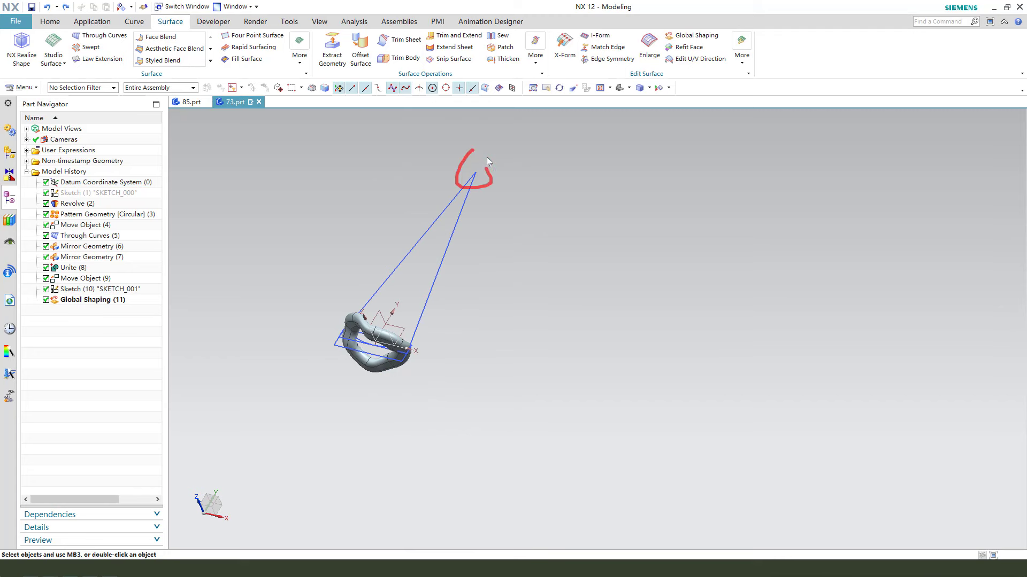
pyautogui.moveTo(478, 158); pyautogui.dragTo(488, 162)
pyautogui.press('Escape')
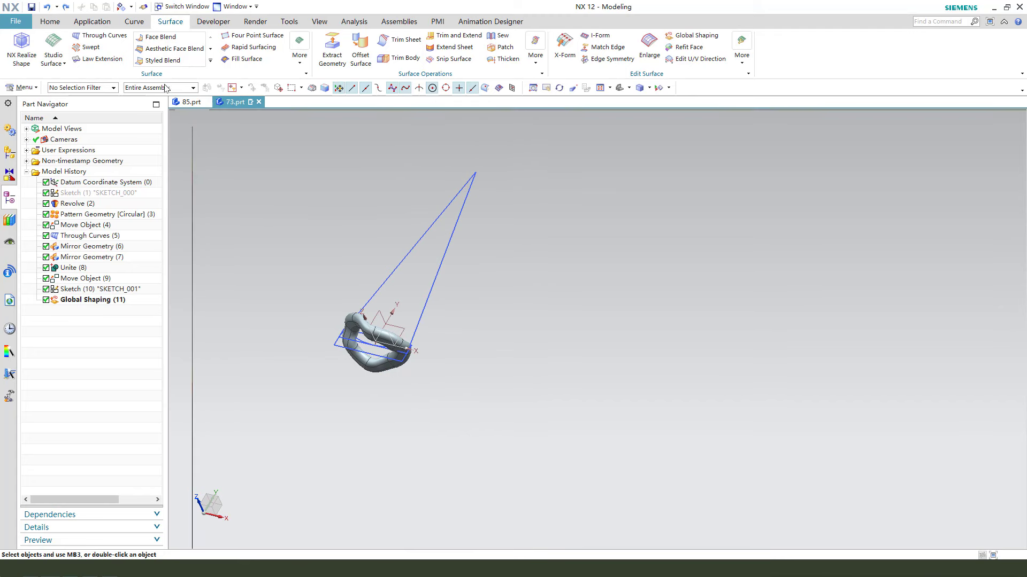
# Step: Start a circular Pattern Geometry and select the bent link body as the geometry to pattern
pyautogui.click(48, 21)
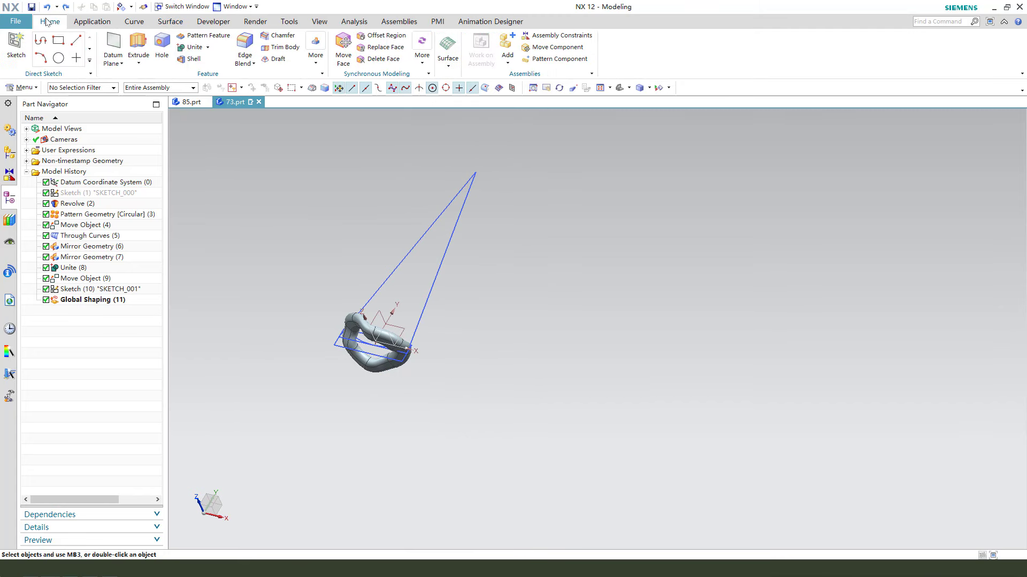
pyautogui.click(318, 63)
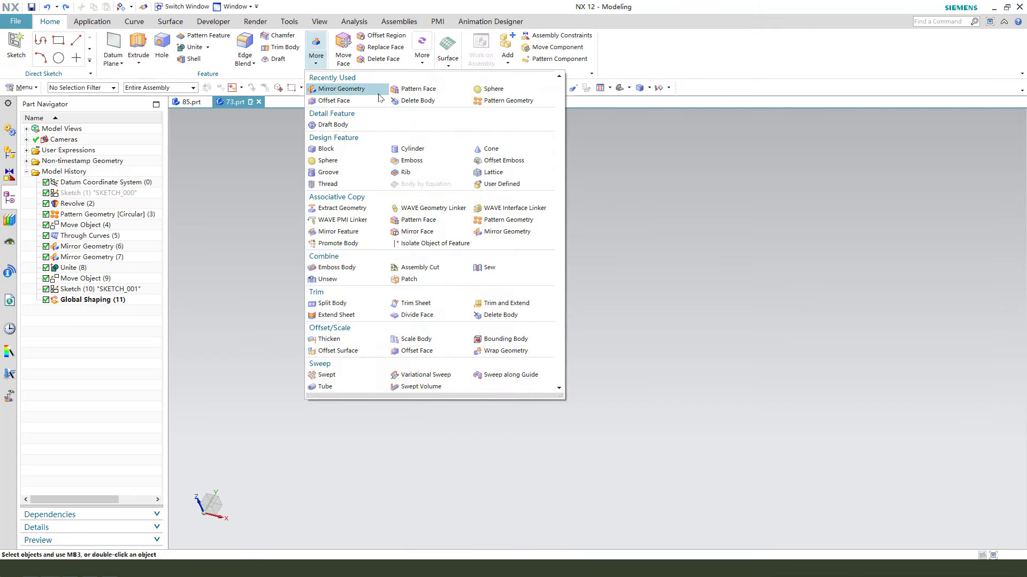
pyautogui.click(511, 101)
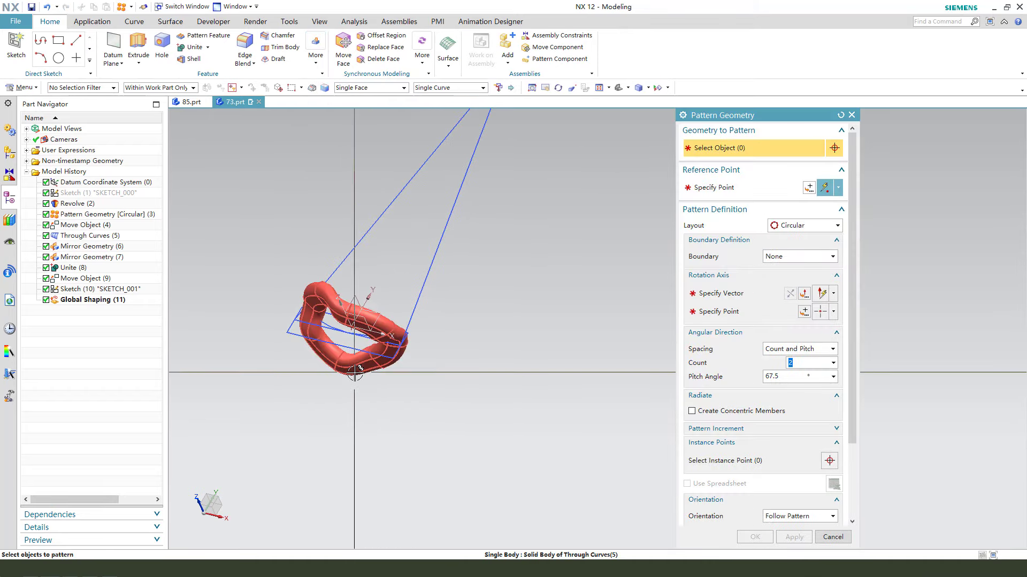
pyautogui.click(355, 369)
# Step: Define the pattern's rotation axis along the Z direction through the endpoint where the two slanted sketch lines meet
pyautogui.click(720, 293)
pyautogui.scroll(-3, 492, 385)
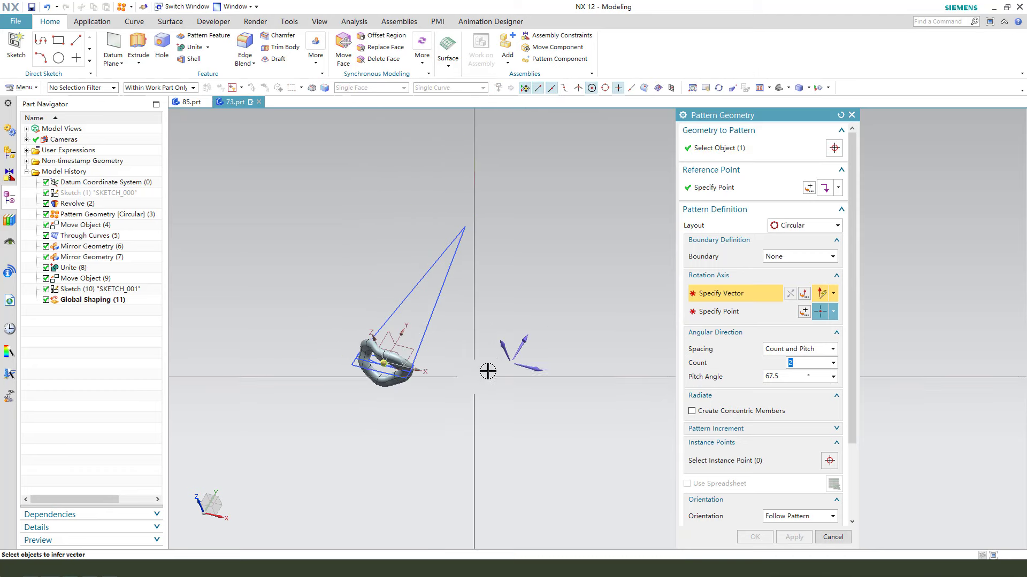
pyautogui.click(500, 342)
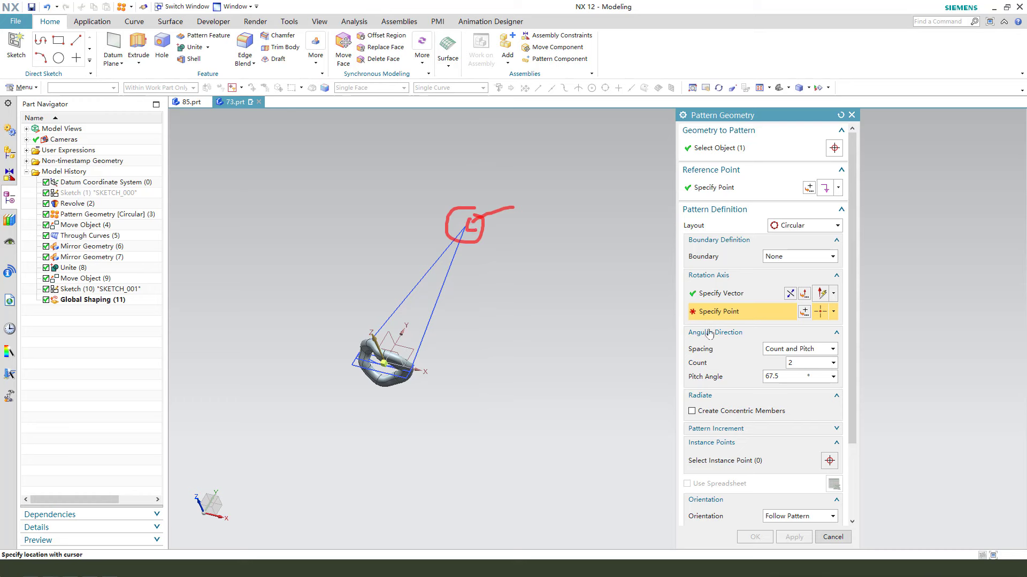
pyautogui.click(833, 312)
pyautogui.click(821, 365)
pyautogui.click(465, 227)
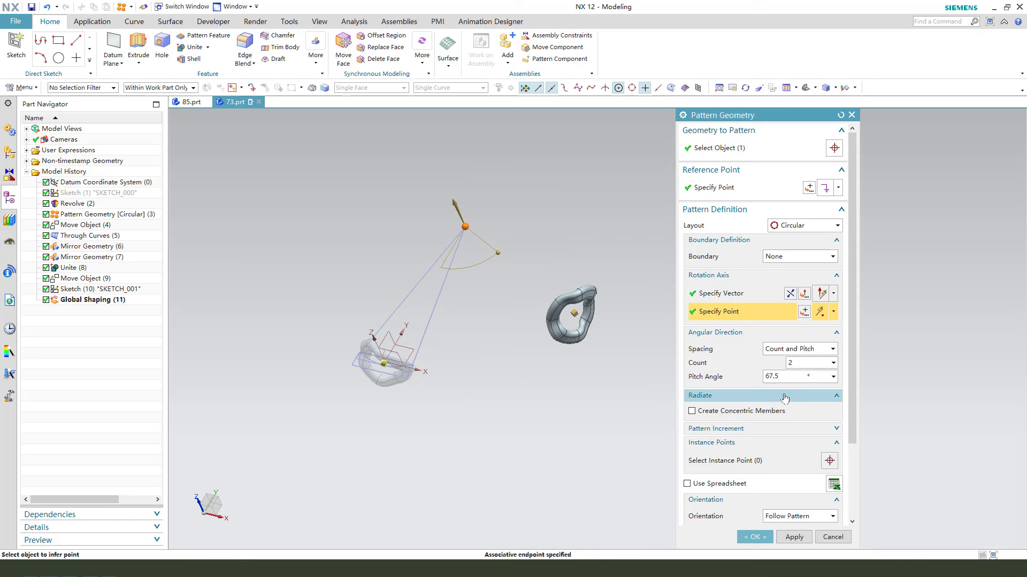
# Step: Set the pattern spacing to Count and Span with a count of 35 over 360°, and create the pattern
pyautogui.click(805, 349)
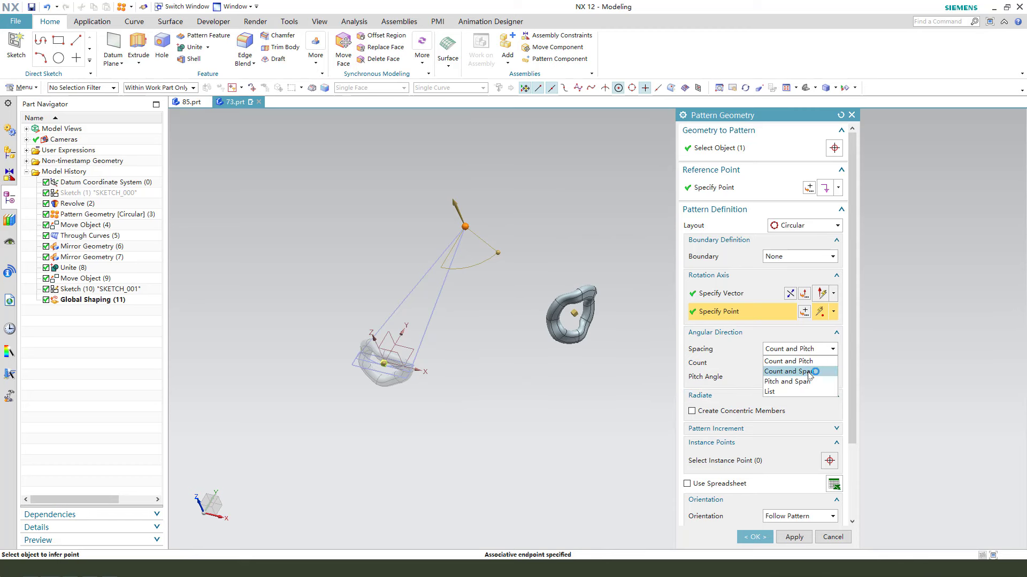
pyautogui.click(809, 372)
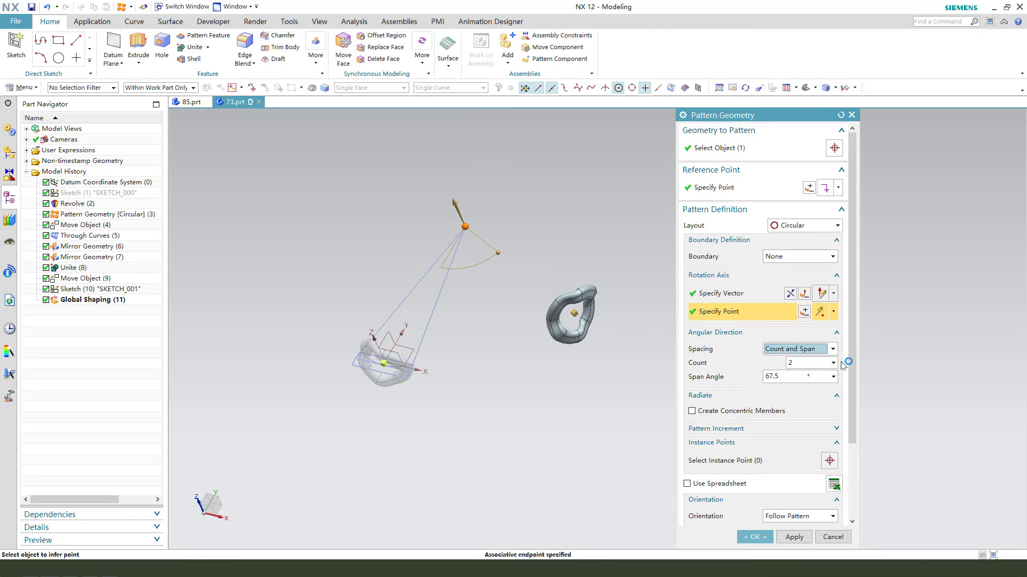
pyautogui.click(782, 380)
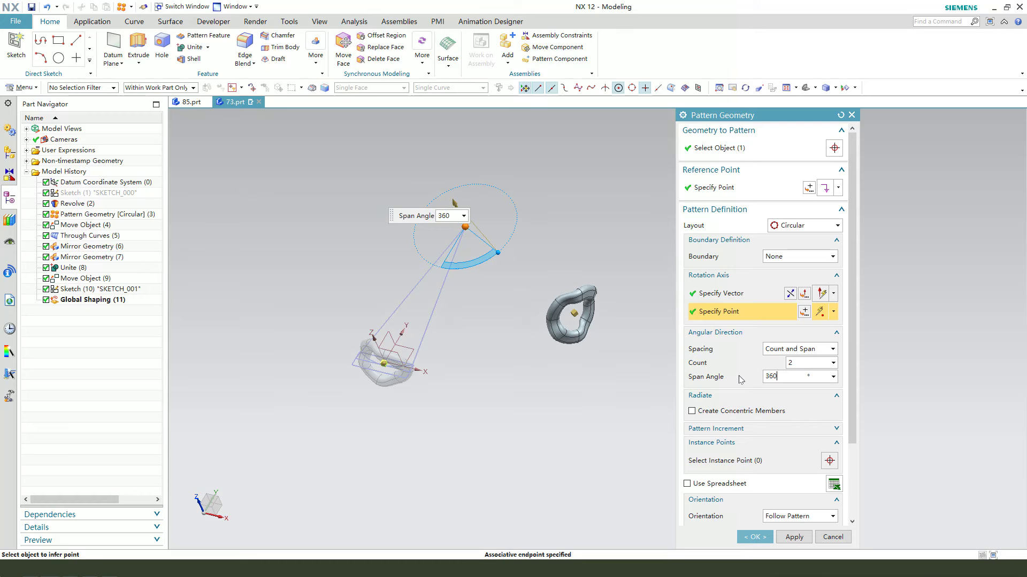
pyautogui.click(781, 363)
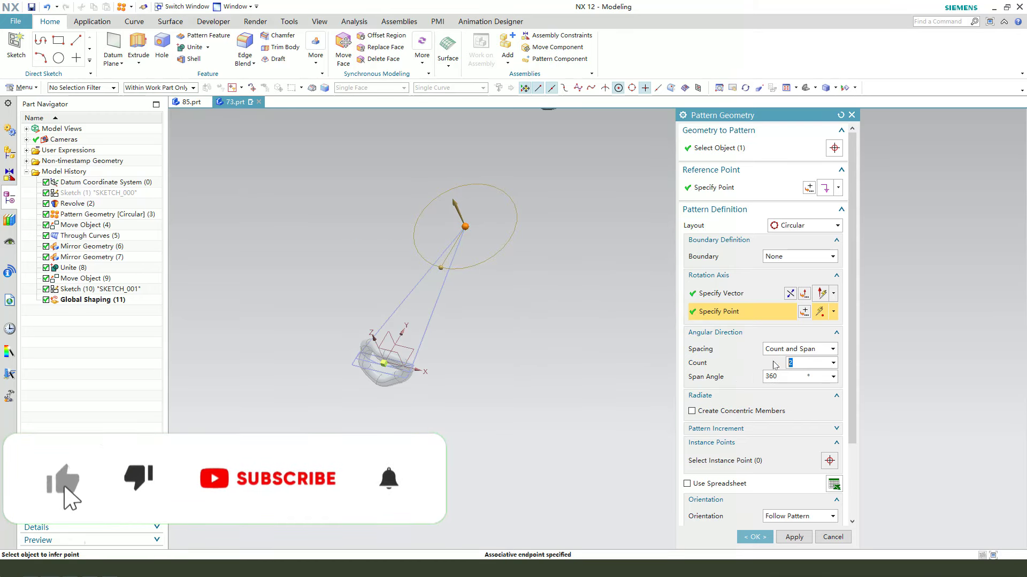
pyautogui.write('35')
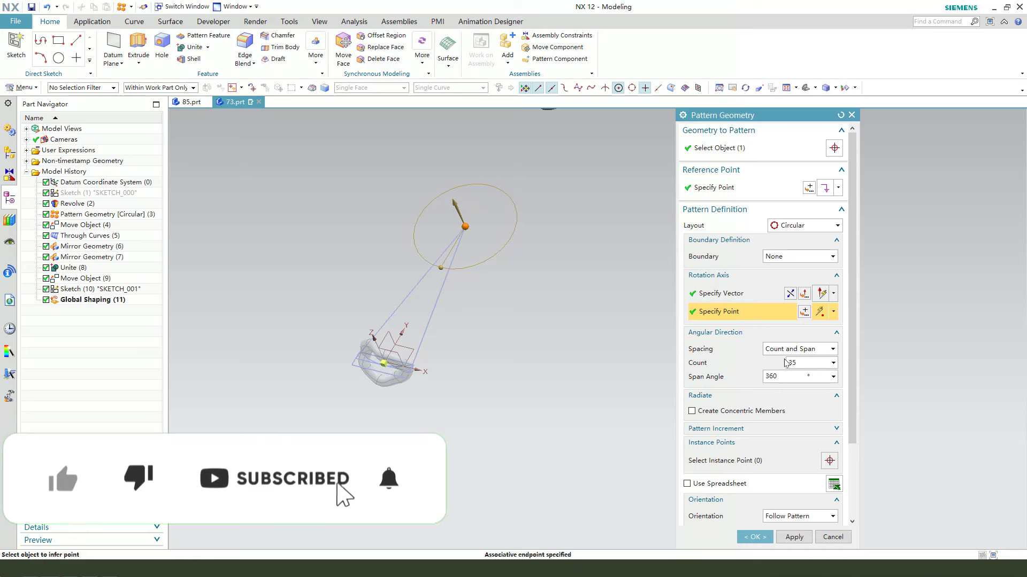
pyautogui.press('Return')
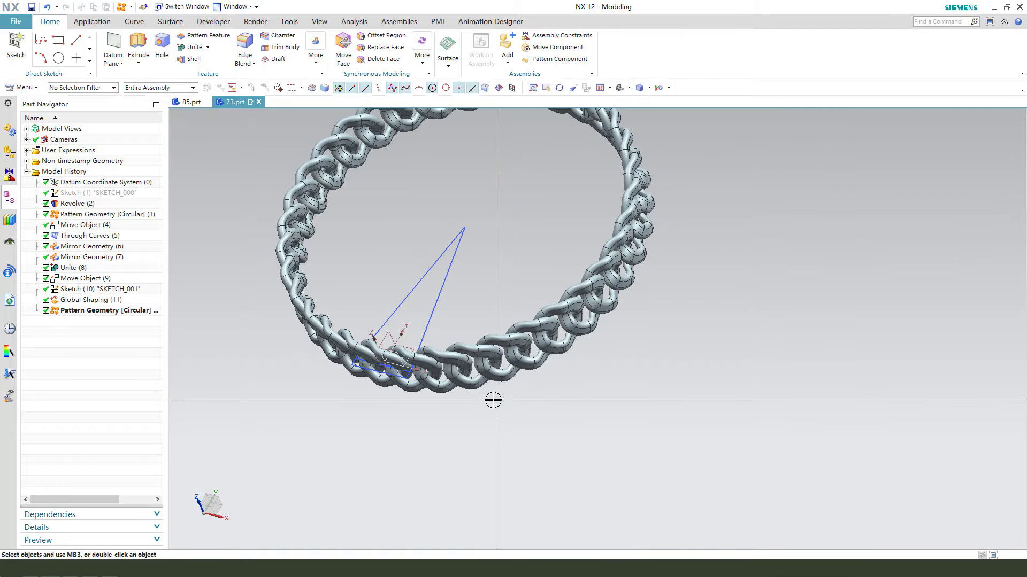
# Step: Inspect the patterned chain of links from several angles and up close
pyautogui.moveTo(491, 401); pyautogui.dragTo(523, 362, button='middle')
pyautogui.scroll(-2, 540, 321)
pyautogui.scroll(5, 571, 232)
pyautogui.moveTo(572, 231); pyautogui.dragTo(556, 367, button='middle')
pyautogui.scroll(-2, 552, 264)
pyautogui.scroll(1, 704, 377)
pyautogui.moveTo(707, 349); pyautogui.dragTo(681, 272, button='middle')
pyautogui.scroll(-2, 701, 364)
# Step: Hide the slanted-line sketch and the datum coordinate system, and display the chain shaded without edges
pyautogui.scroll(-3, 701, 365)
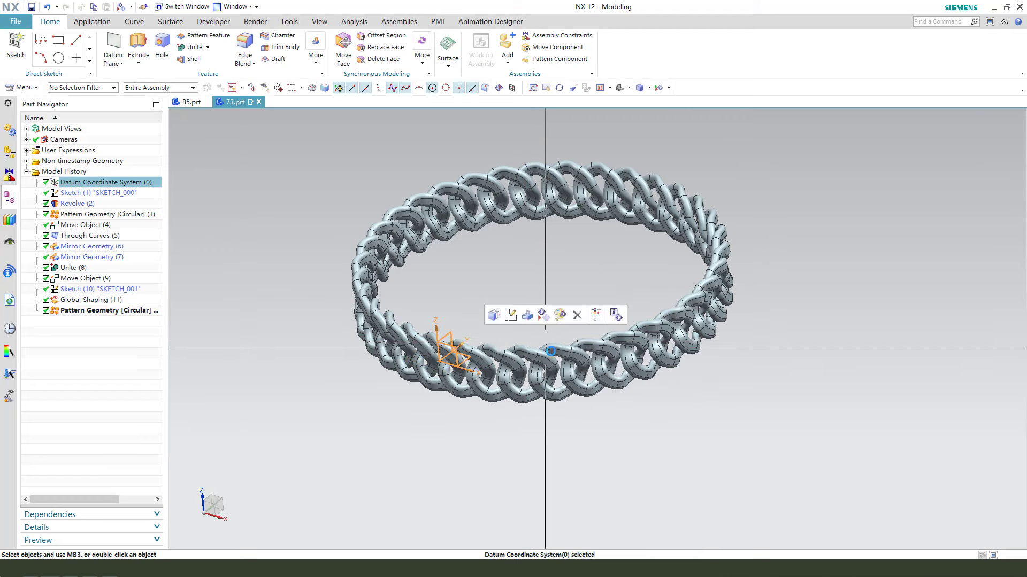
pyautogui.moveTo(568, 311); pyautogui.dragTo(572, 333, button='middle')
pyautogui.scroll(-2, 471, 357)
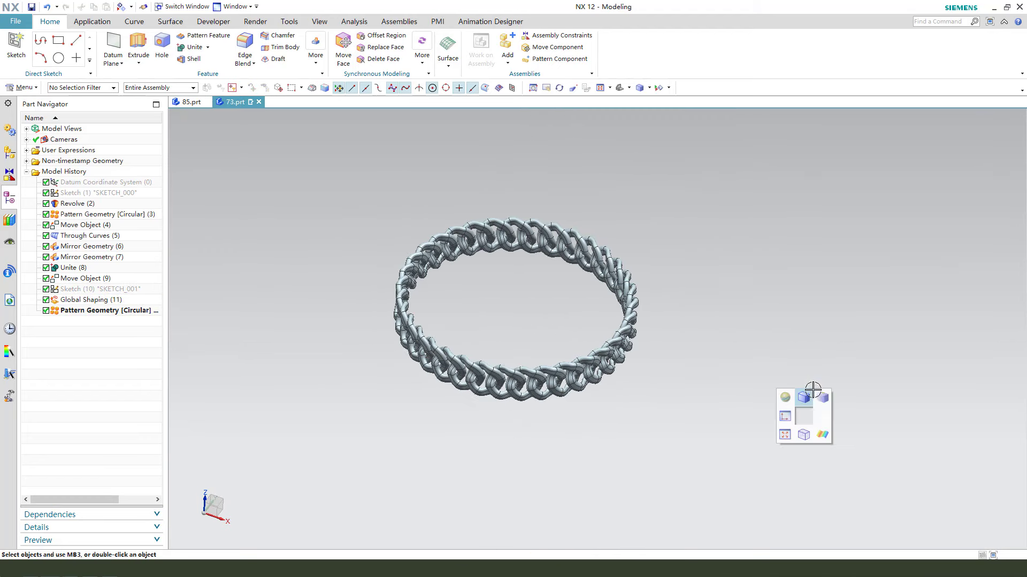
pyautogui.scroll(1, 690, 364)
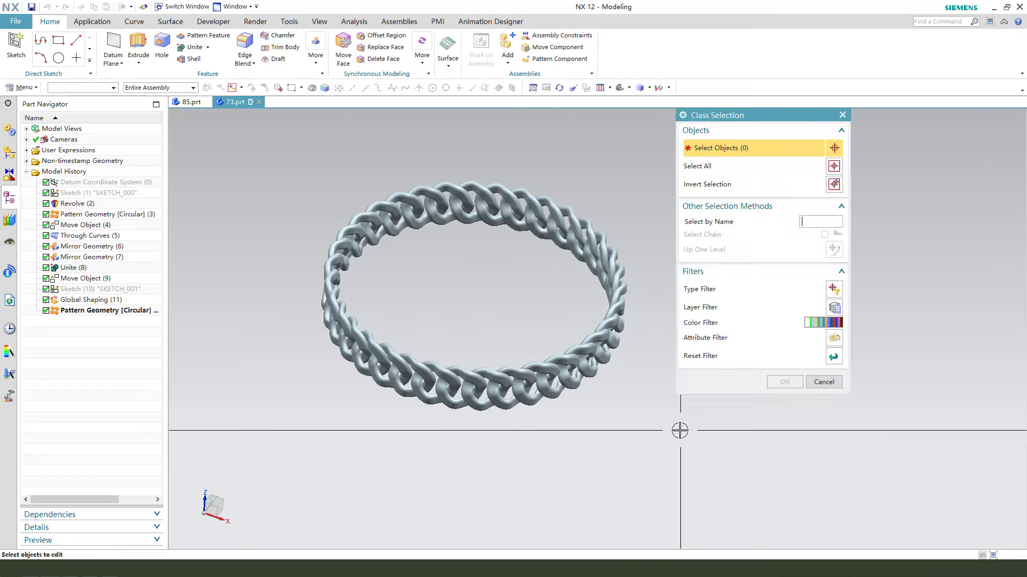